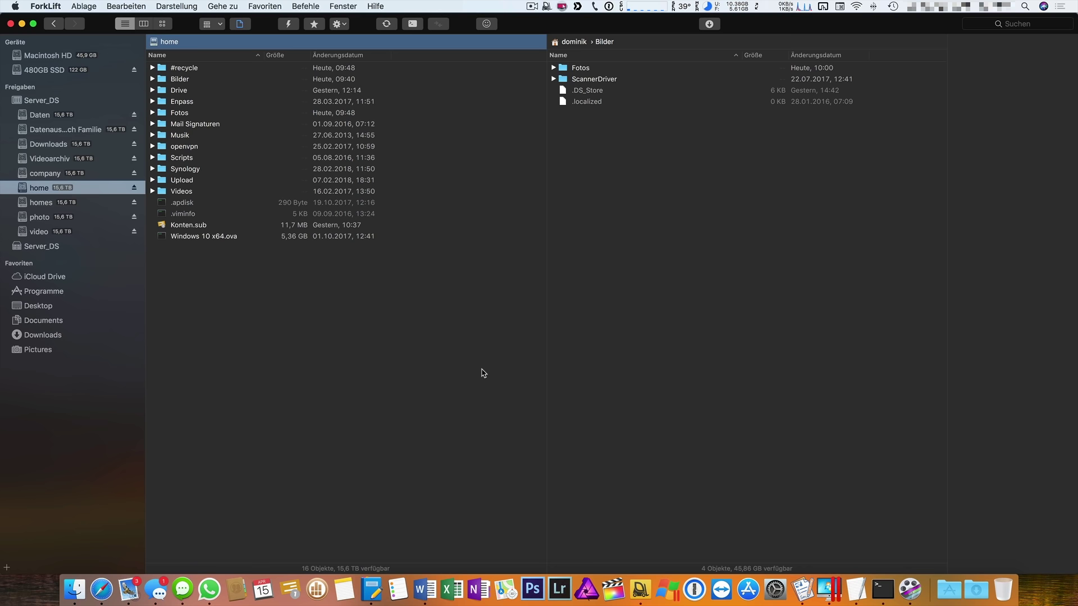
Open ForkLift's Einstellungen and toggle Dark Mode aktivieren off and back on.
left_click(46, 6)
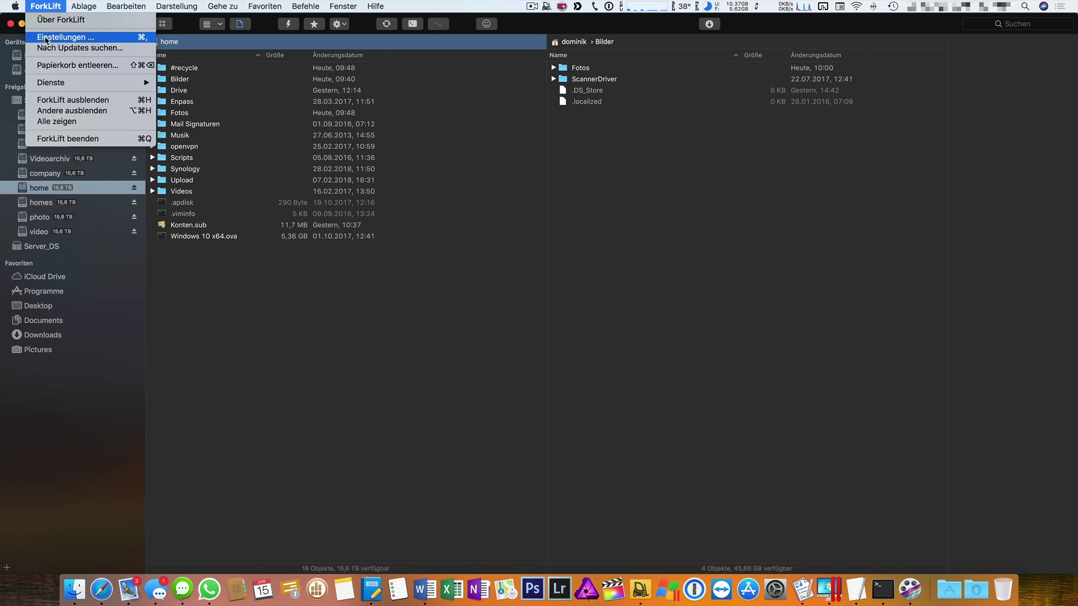
left_click(660, 349)
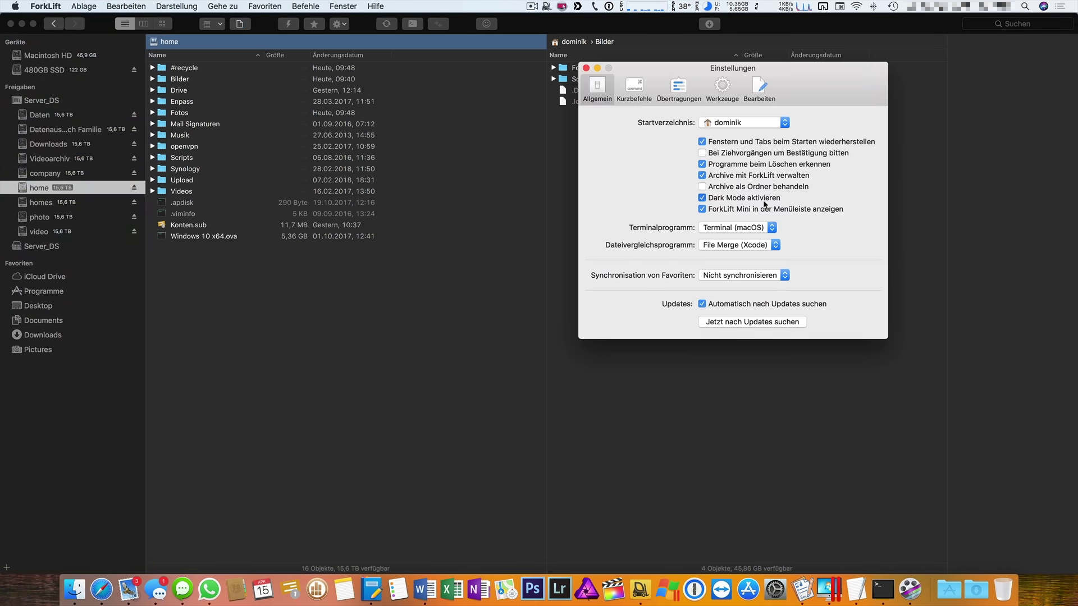
left_click(702, 198)
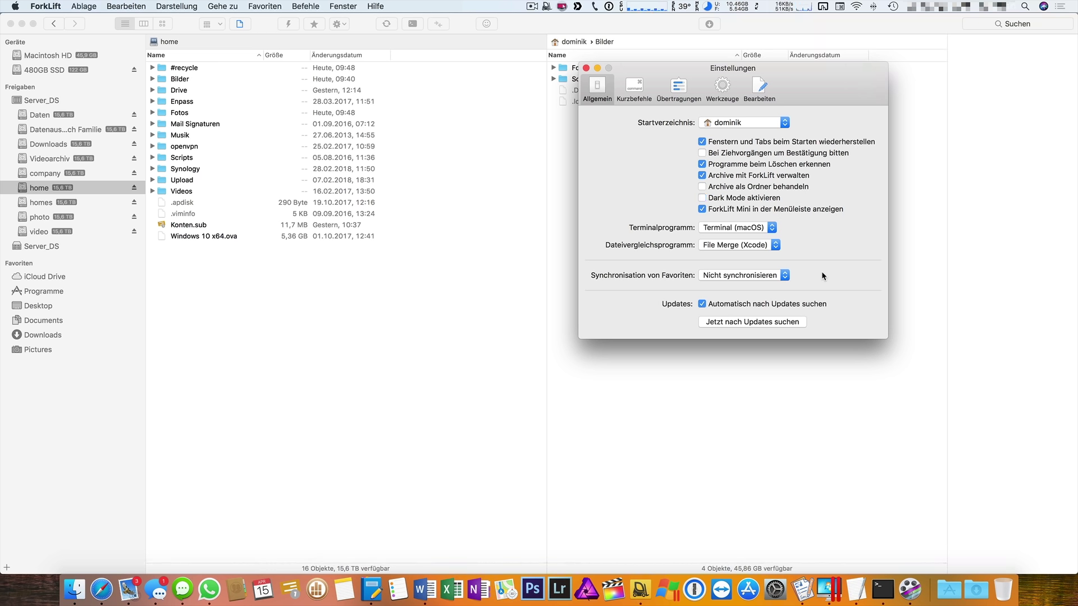
left_click(750, 198)
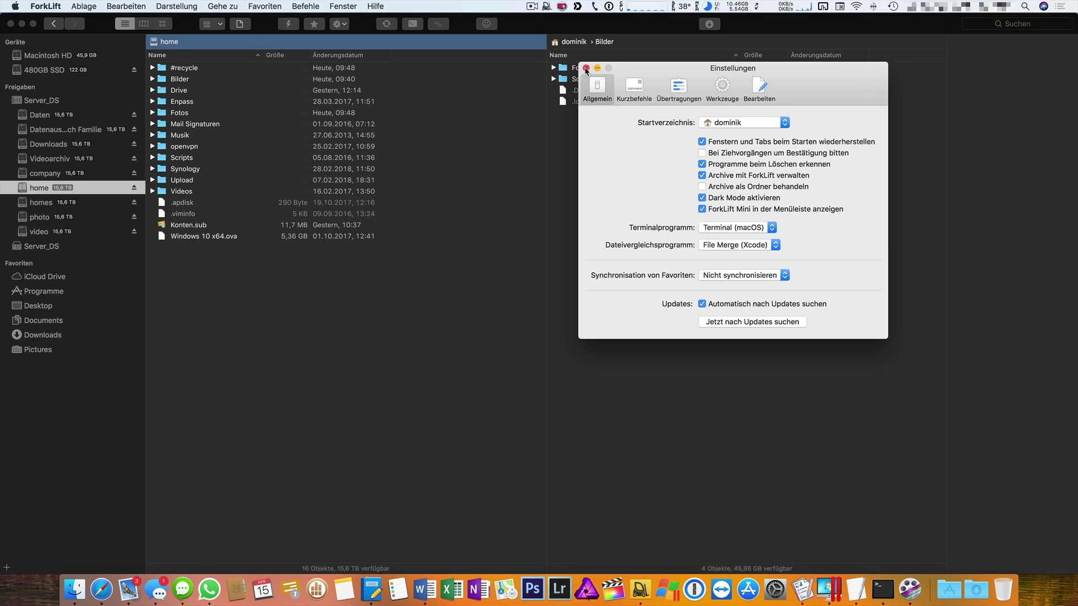
Move the preferences window left and check favourites sync, leaving Nicht synchronisieren.
left_click_drag(639, 75, 349, 72)
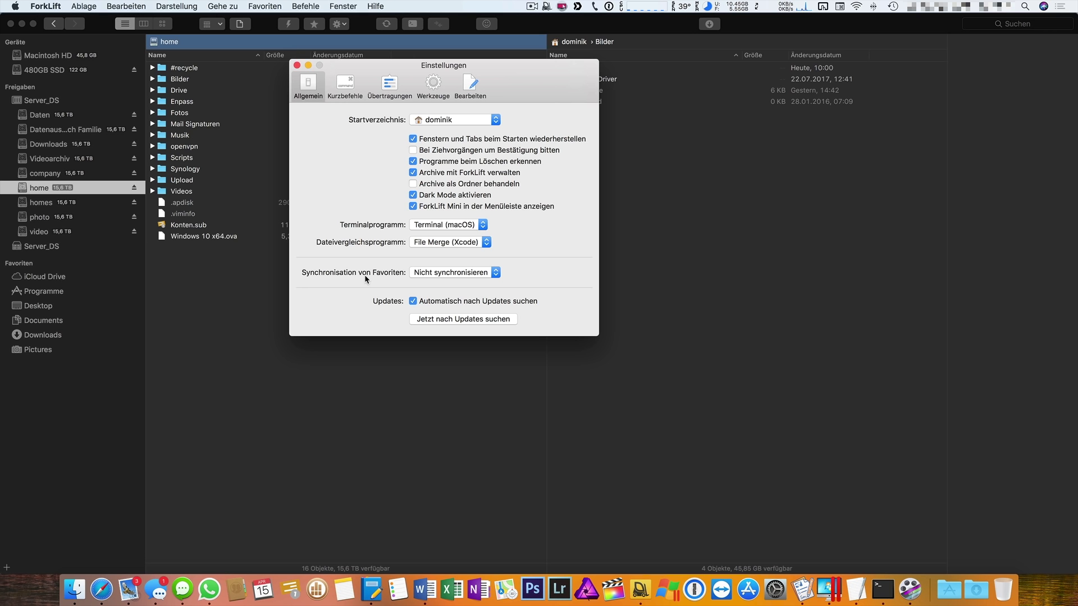
left_click(444, 274)
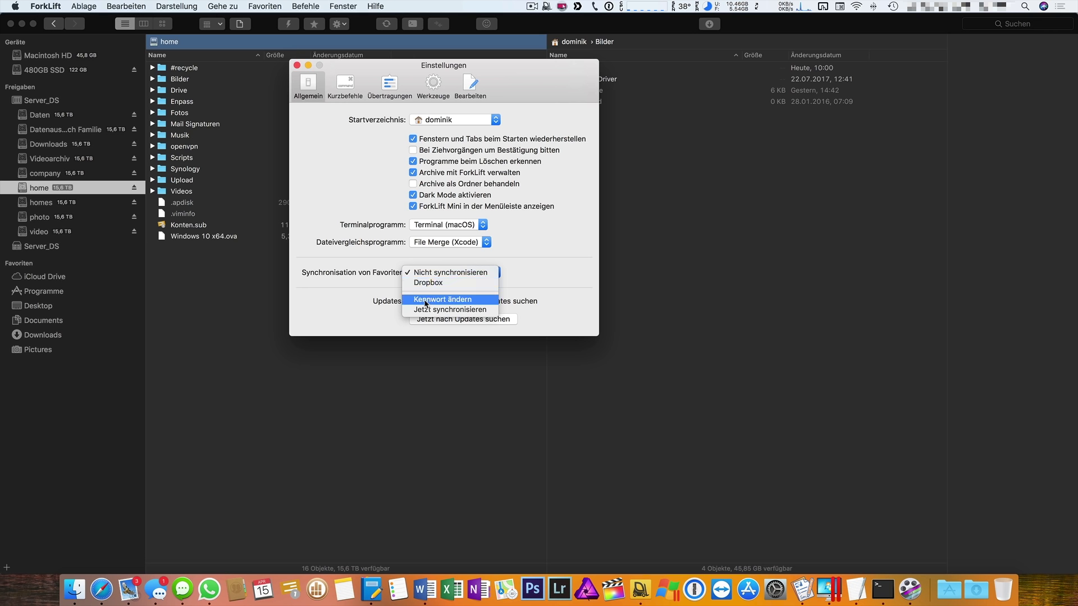
left_click(529, 301)
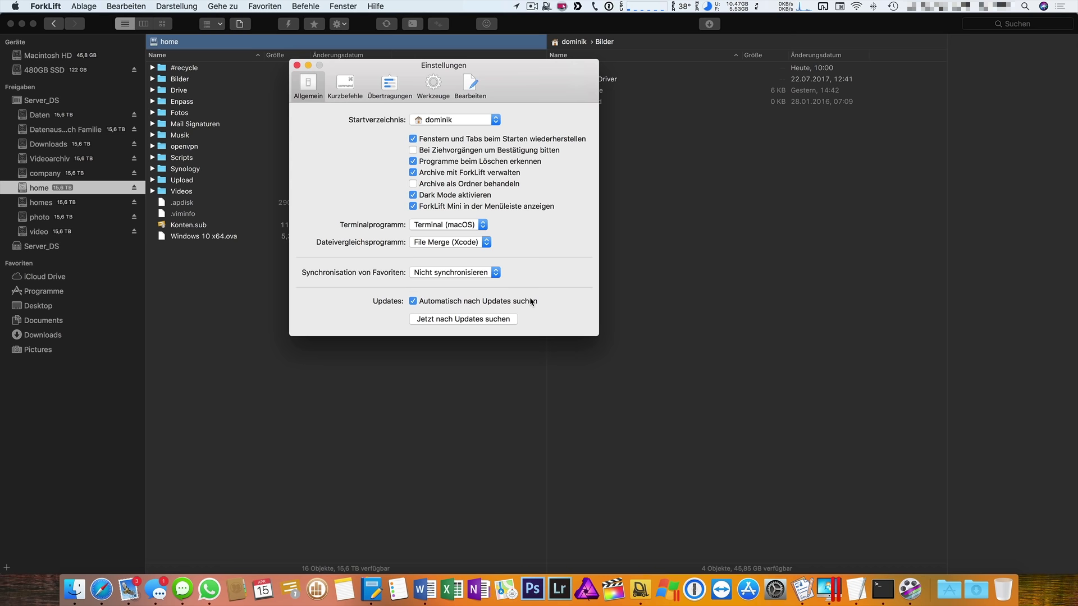
Review the Kurzbefehle shortcut sets, keeping the Finder set.
left_click(345, 85)
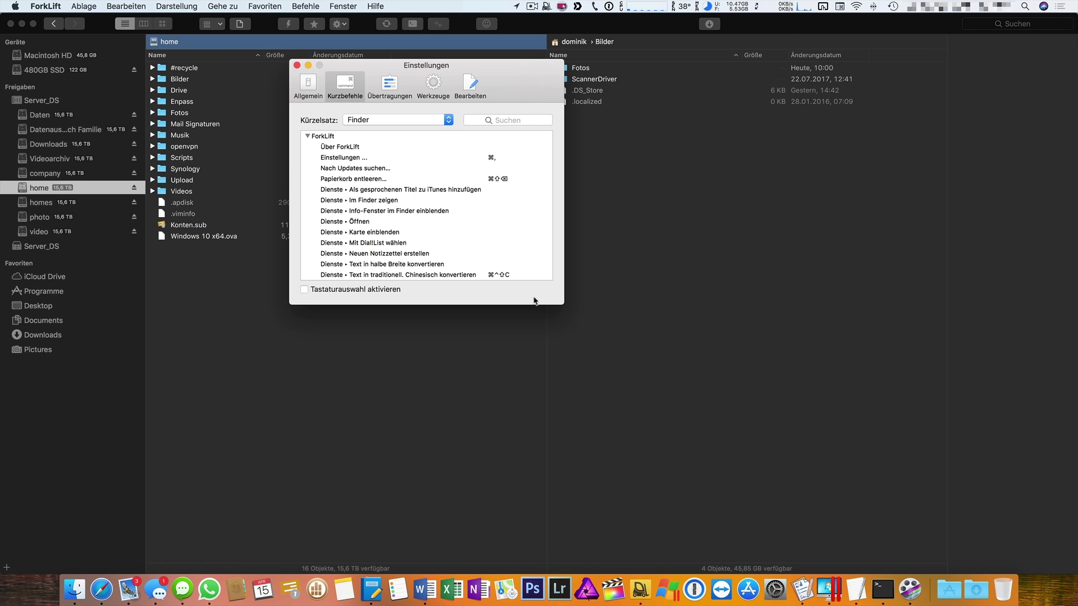
left_click(401, 120)
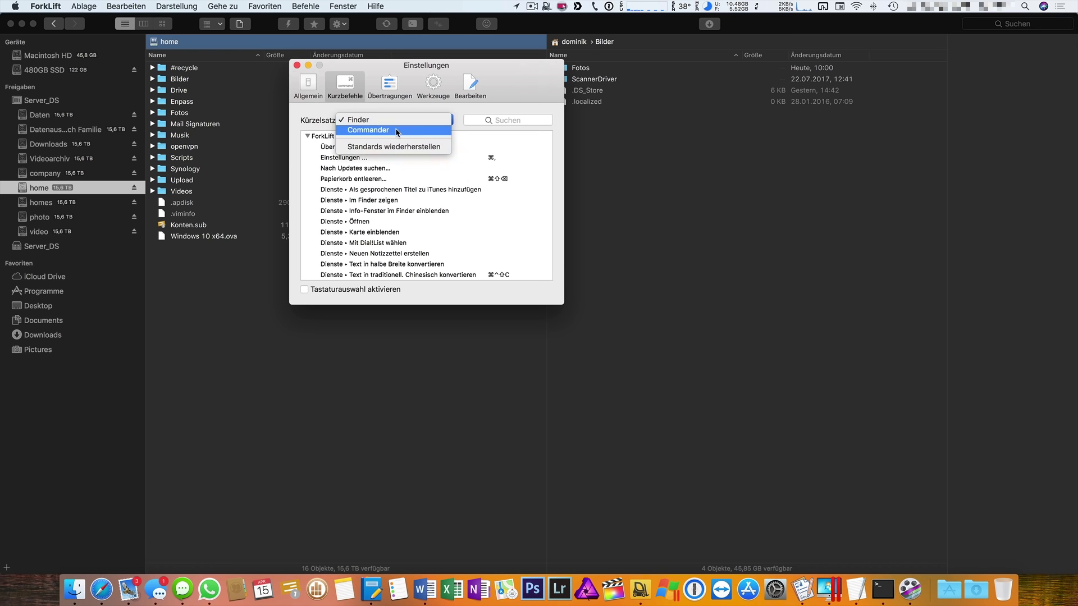
left_click(382, 85)
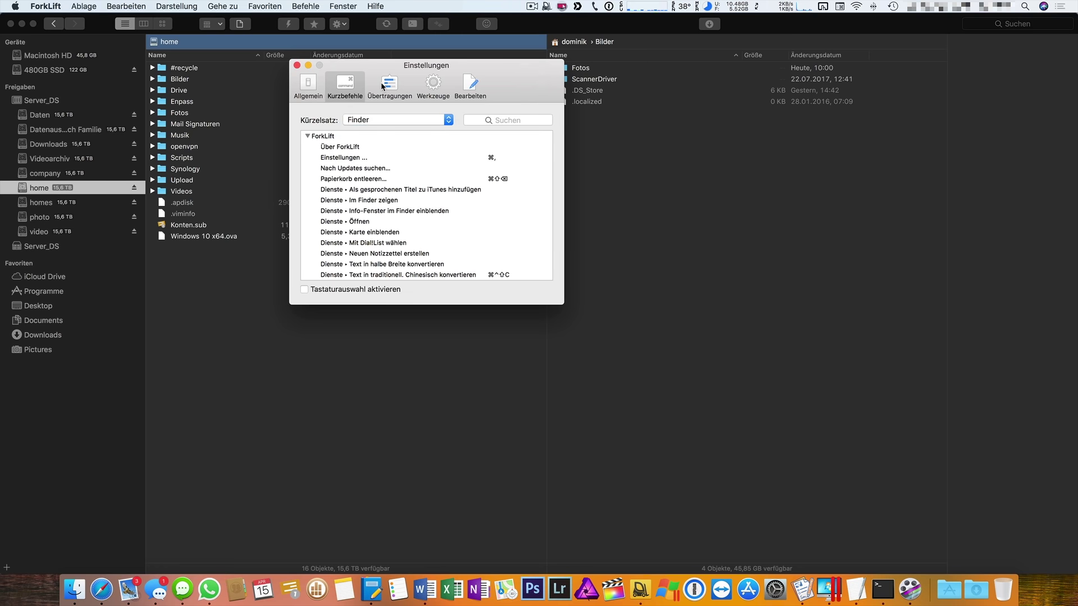
Check the Übertragungen replace policy, keep Fragen, and close the preferences.
left_click(382, 85)
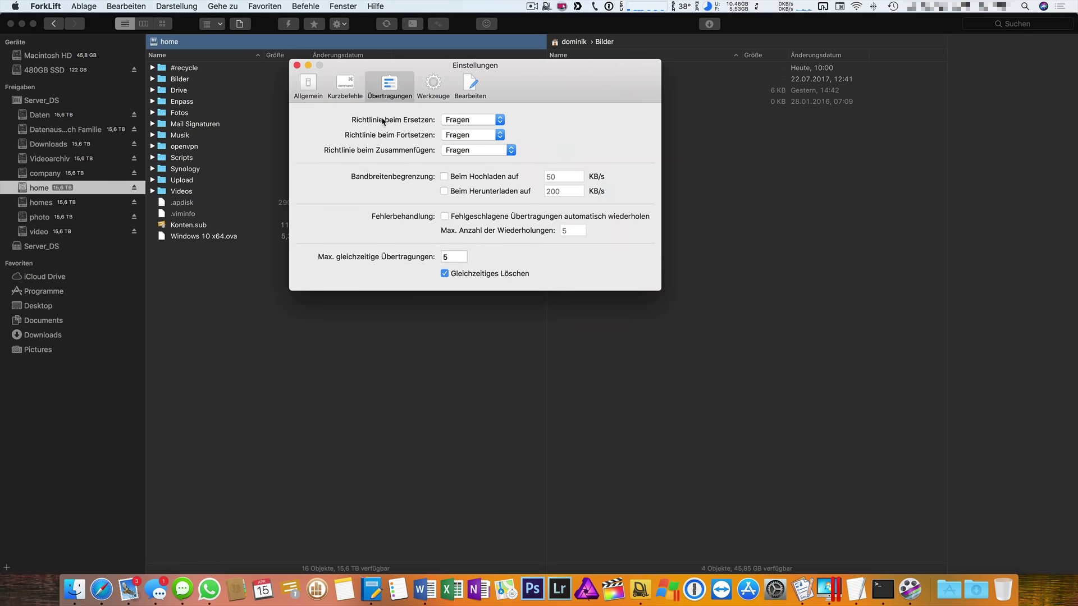
left_click(469, 120)
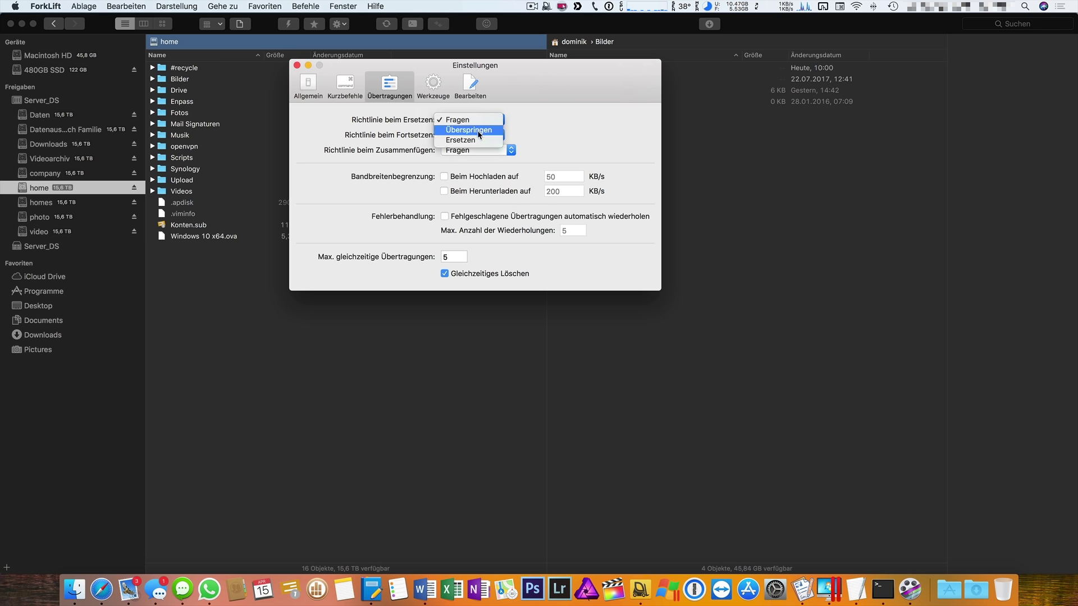
left_click(533, 129)
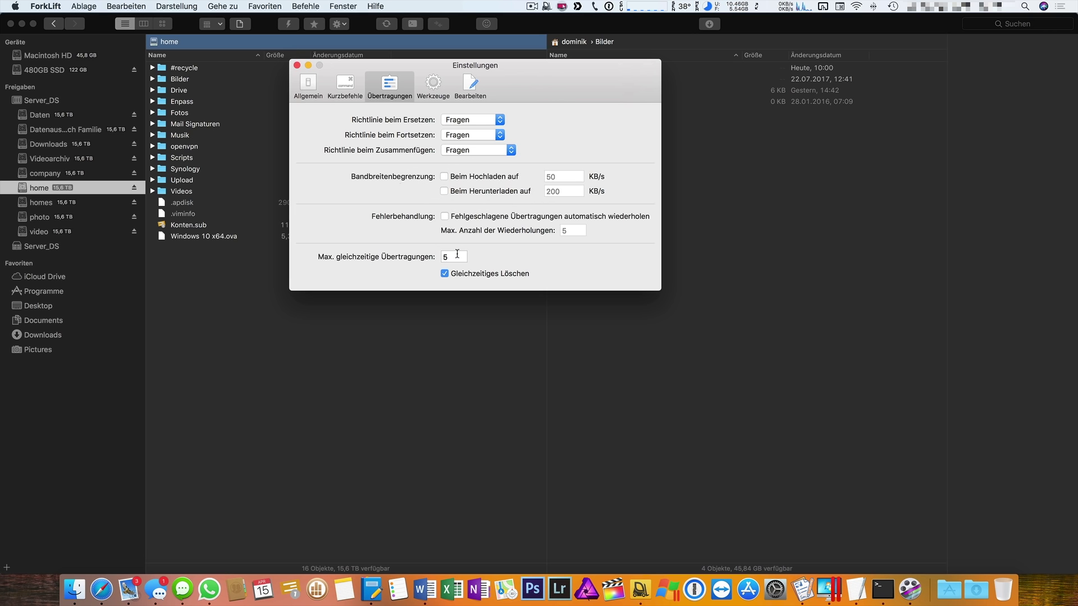
left_click(297, 65)
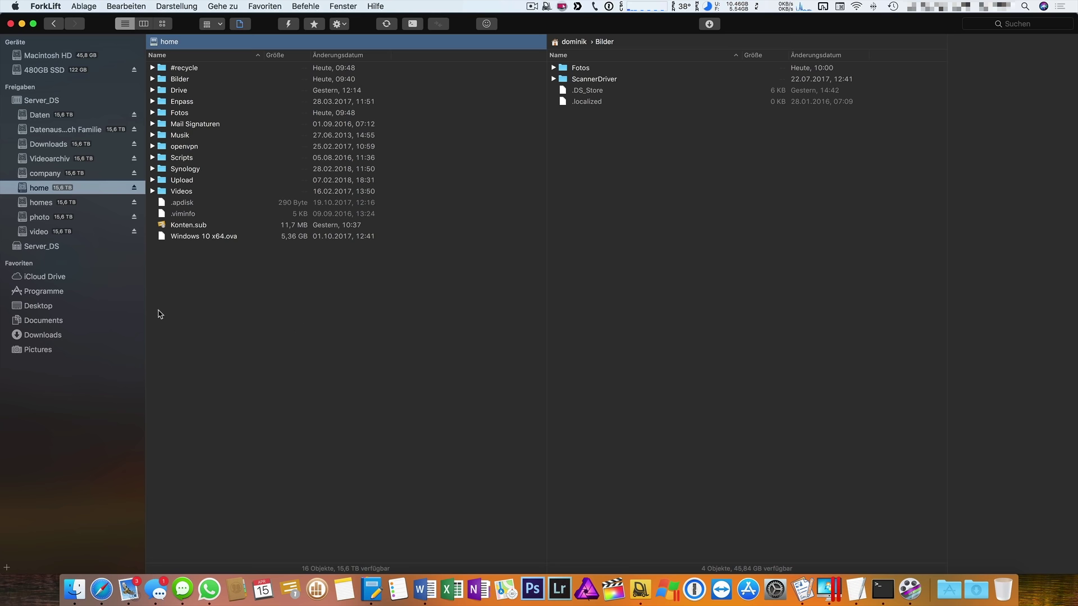
Show Bilder on the right, open both Fotos folders, and start synchronising them.
left_click(759, 379)
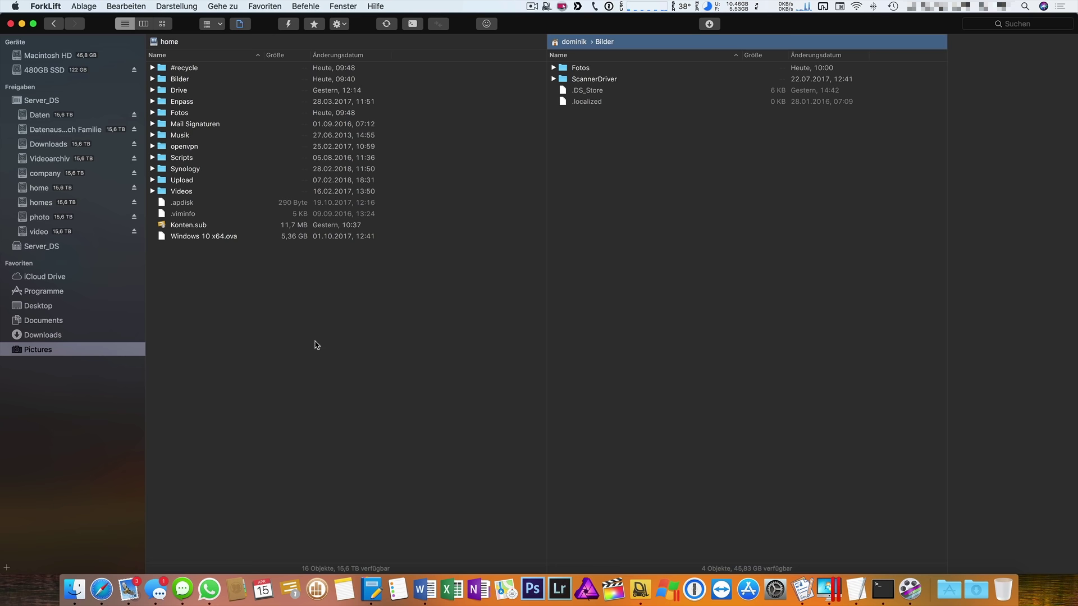
double_click(186, 113)
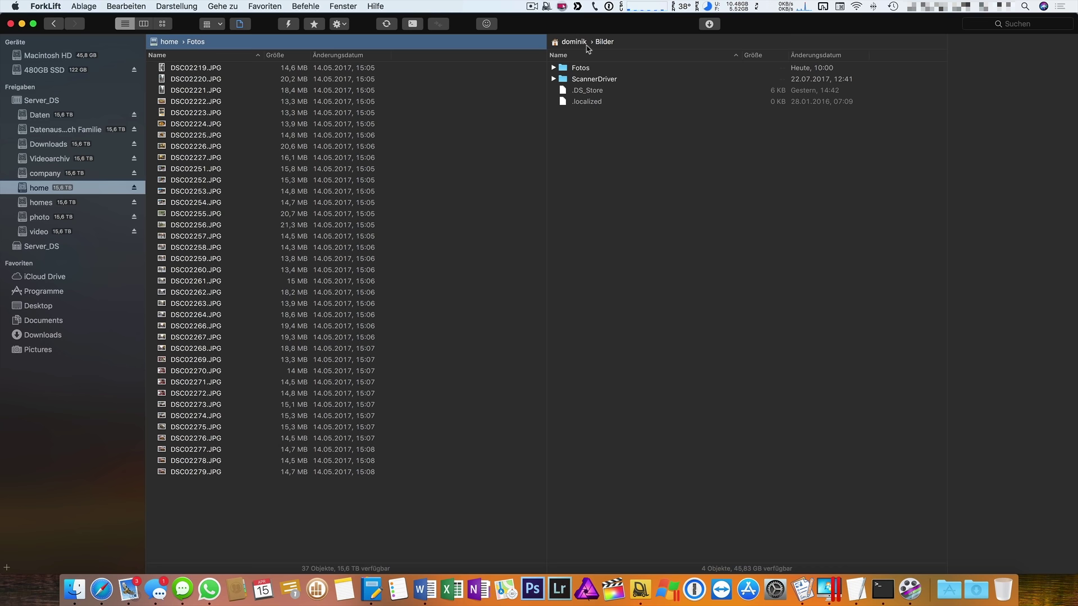
double_click(581, 67)
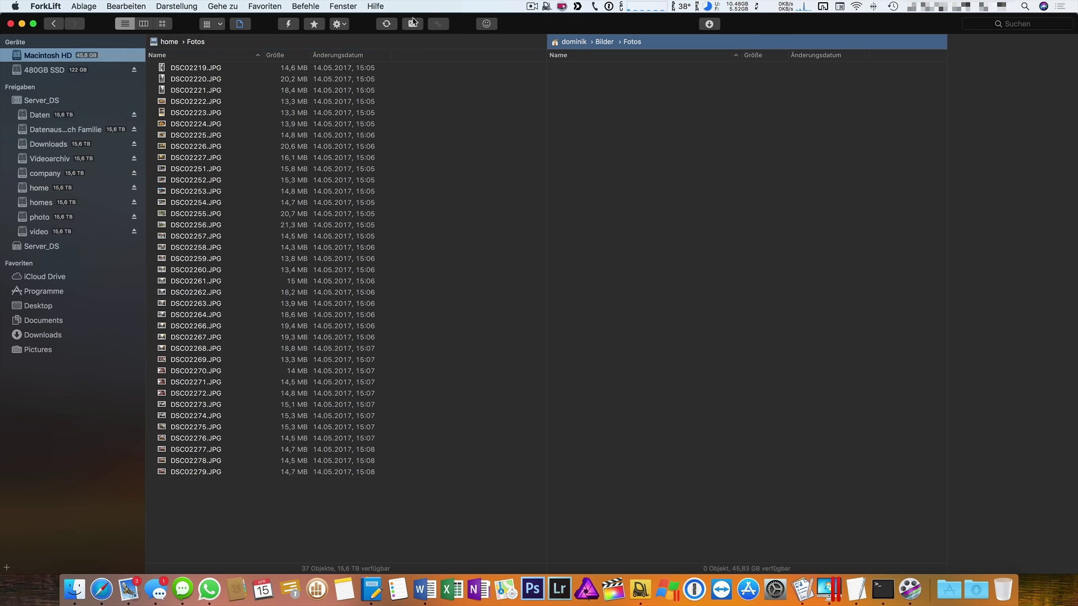
left_click(413, 23)
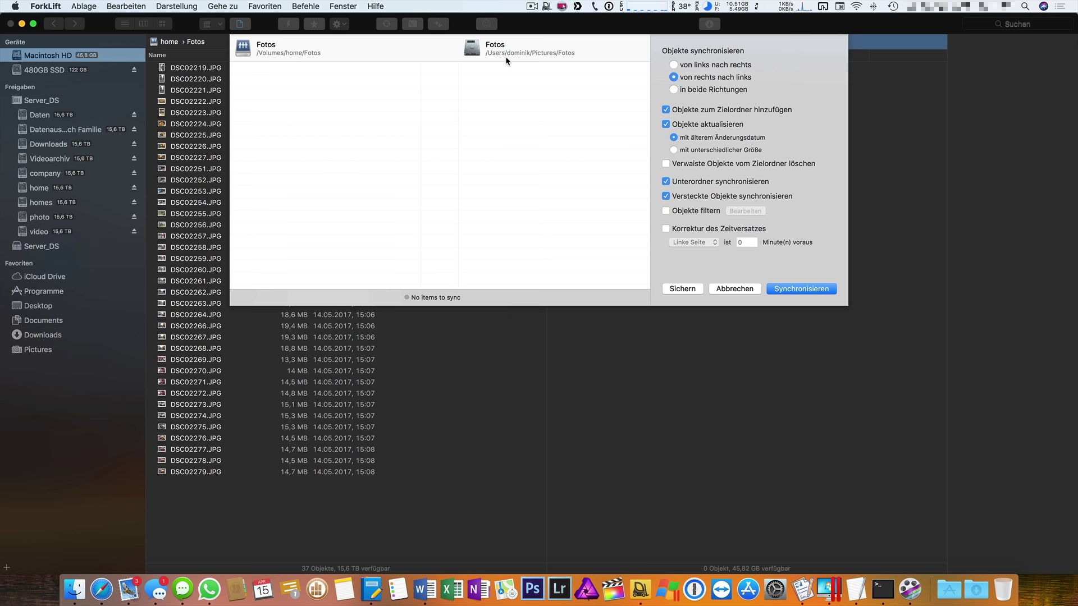
Run an 'in beide Richtungen' sync and watch its progress in Aktivitäten.
left_click(697, 91)
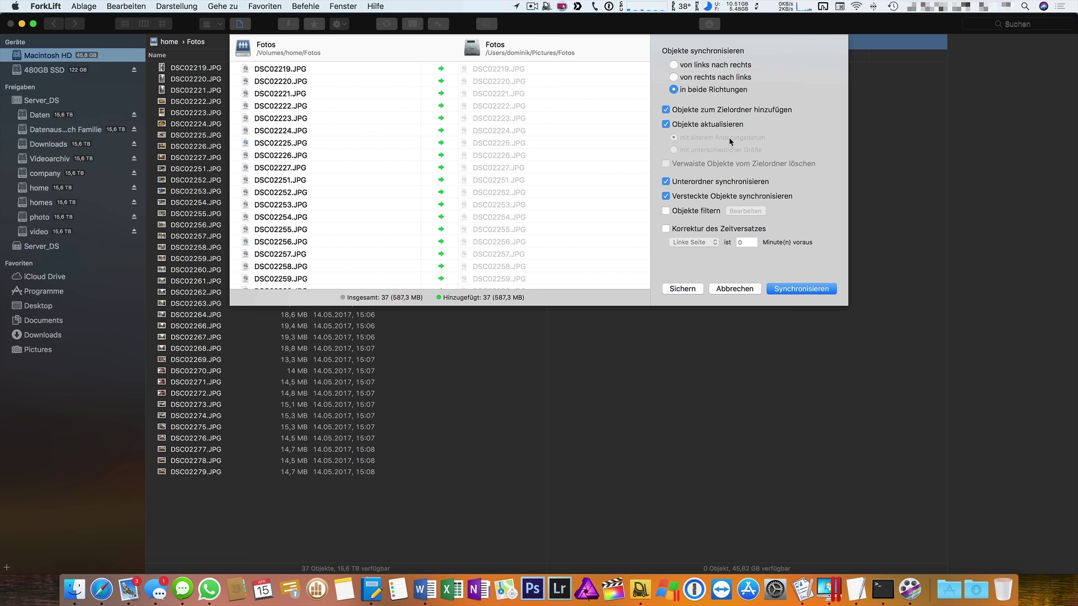
left_click(802, 289)
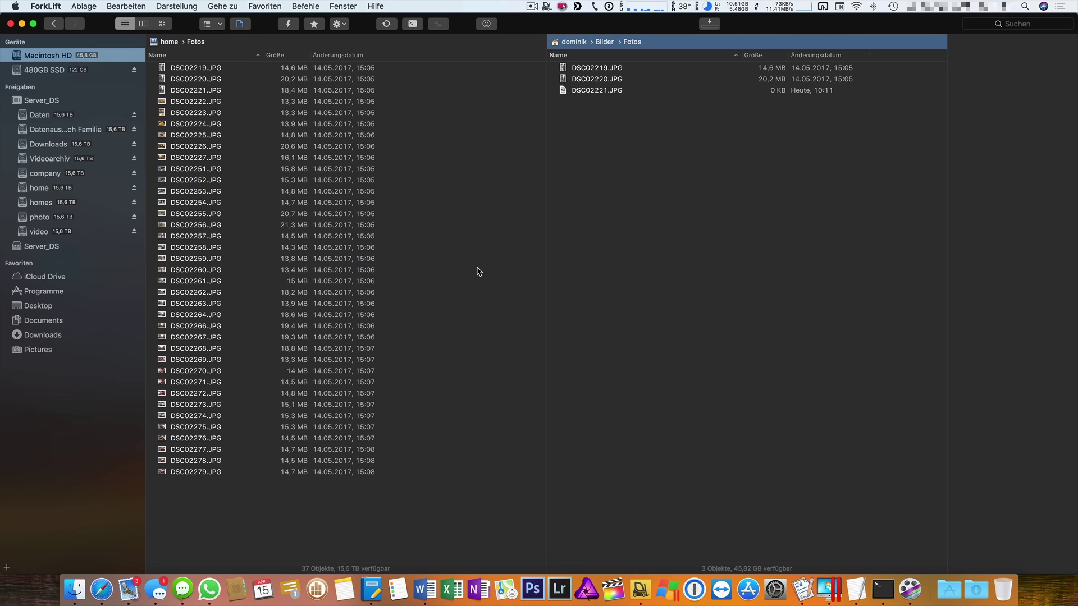
left_click(709, 26)
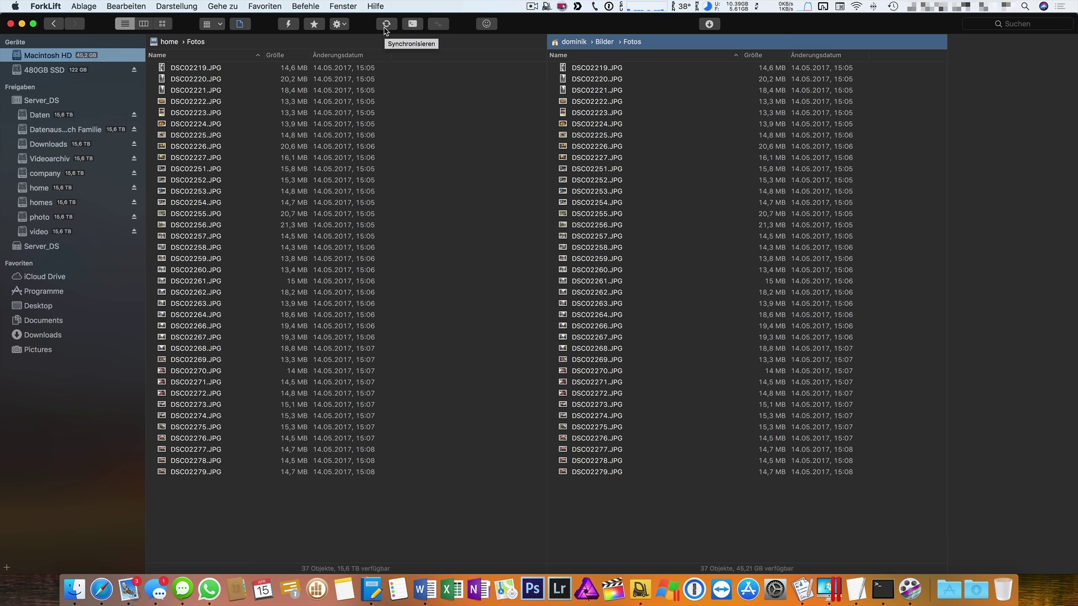
Save the 'in beide Richtungen' sync as favourite 'Foto Sync NAS' under Favoriten, then cancel.
left_click(385, 27)
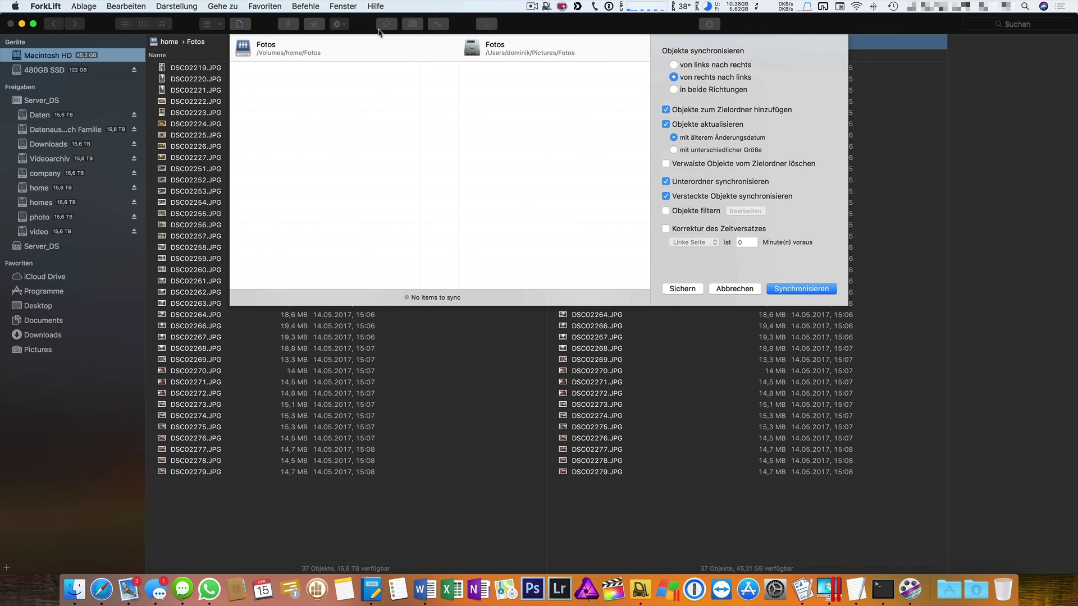
left_click(739, 91)
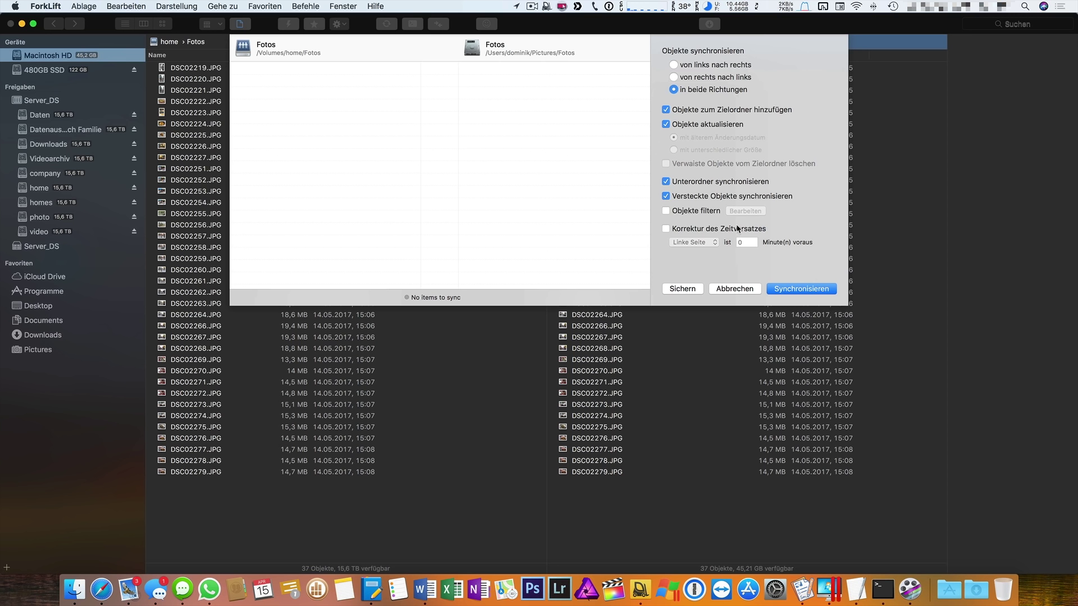
left_click(683, 289)
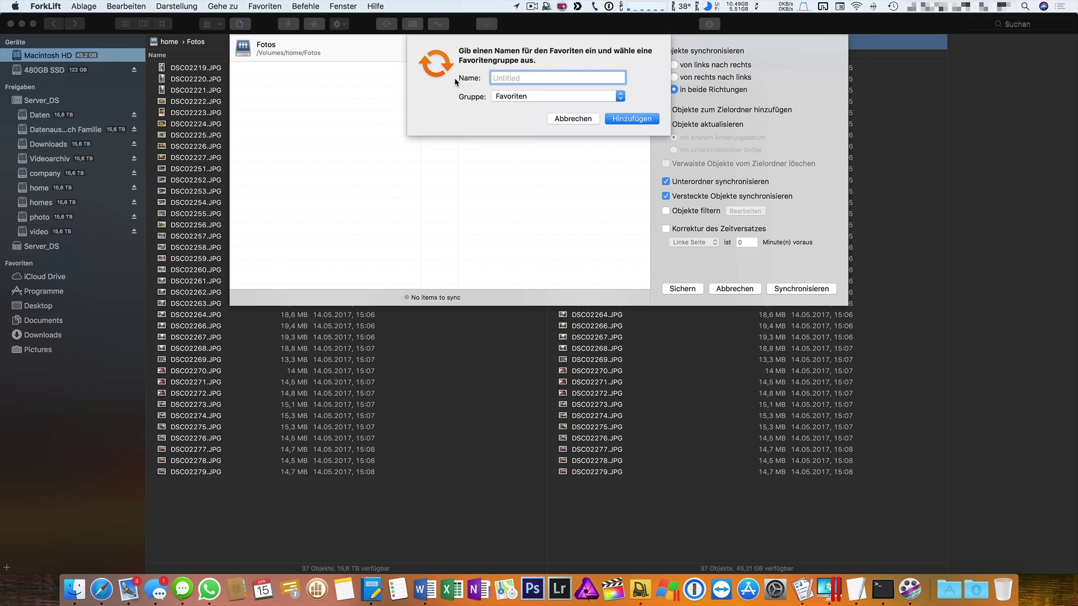
left_click(502, 96)
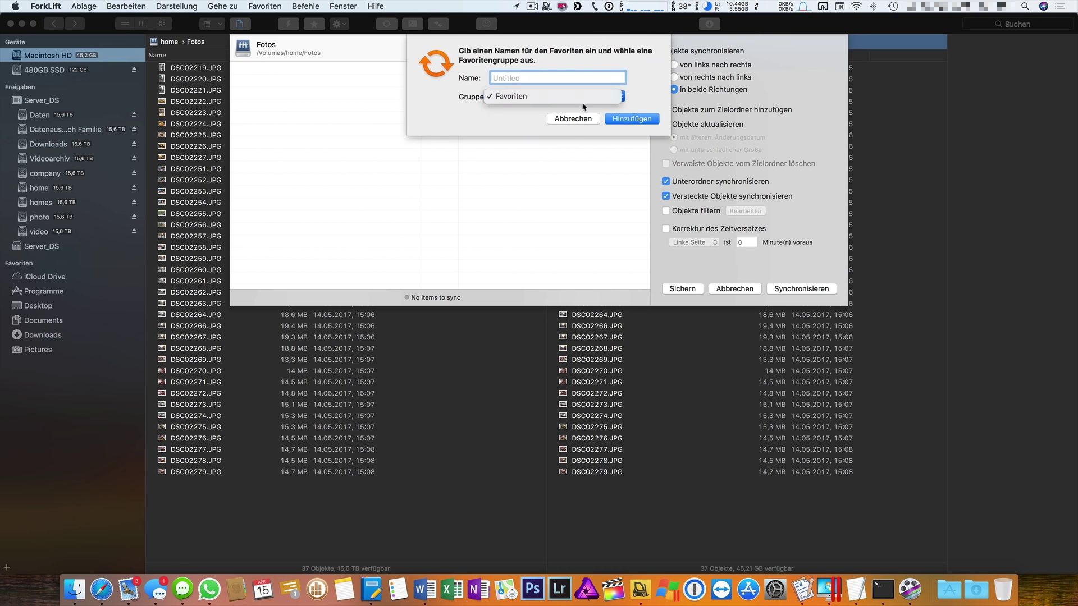
left_click(547, 96)
type("Foto S")
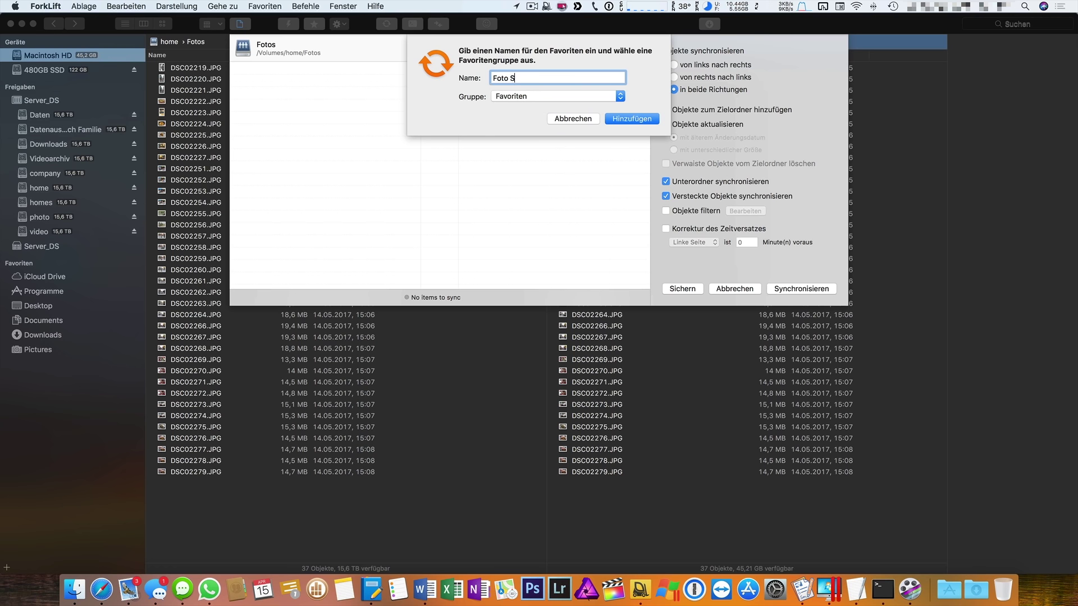
type("ync NAS")
left_click(632, 117)
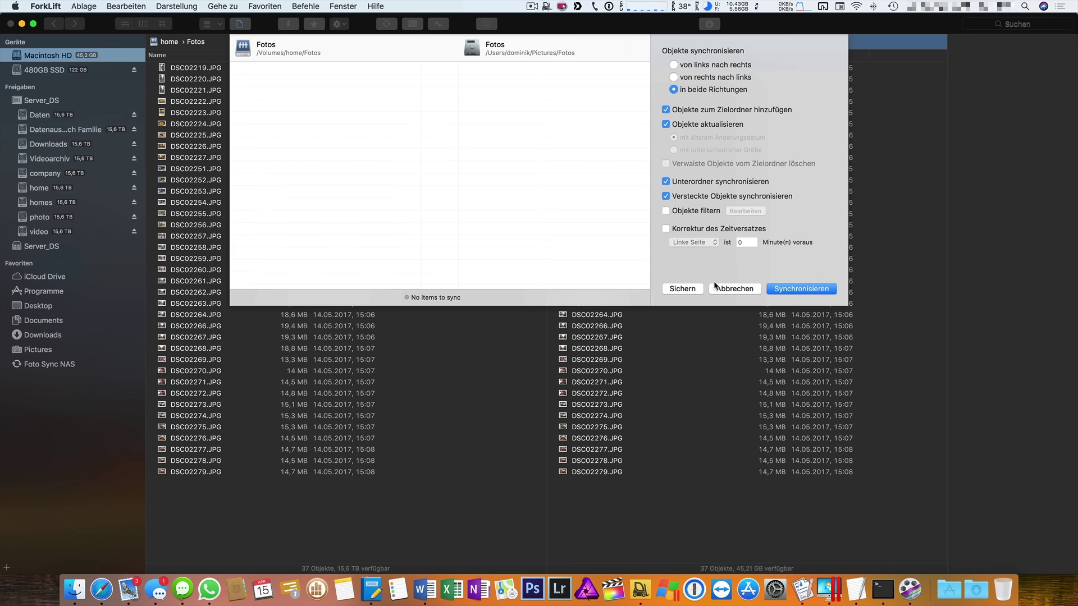
left_click(734, 288)
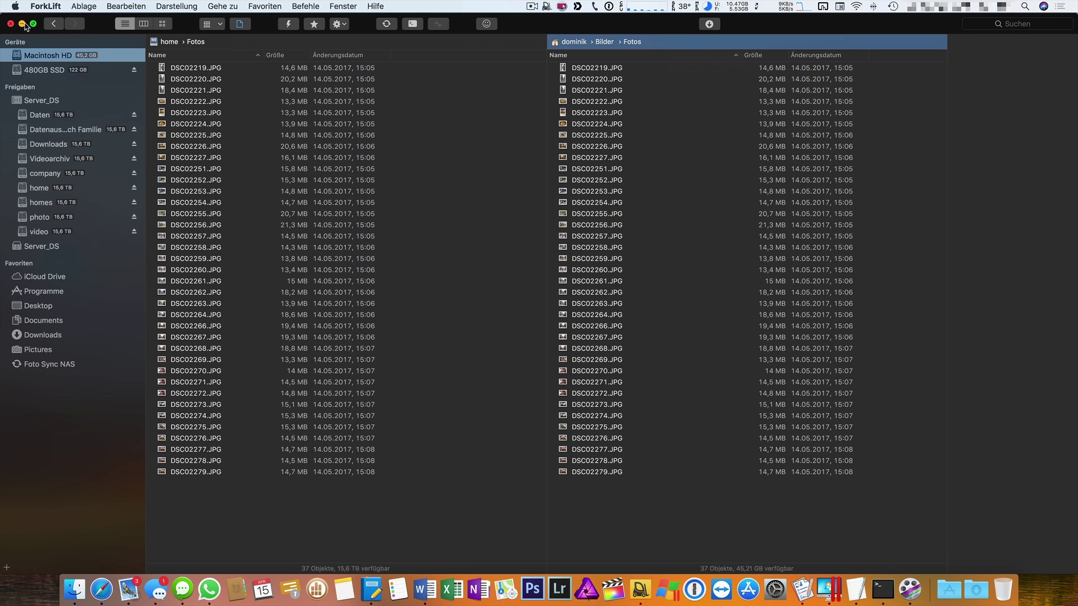
Run the Foto Sync NAS sync from the menu-bar favourites list.
left_click(547, 7)
mouse_move(557, 32)
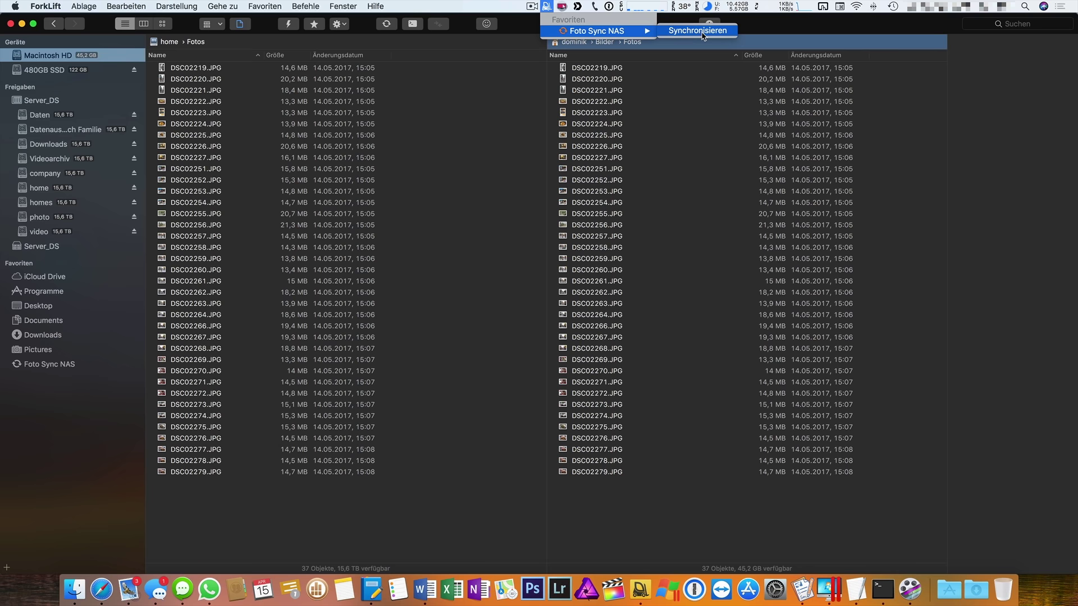
left_click(701, 34)
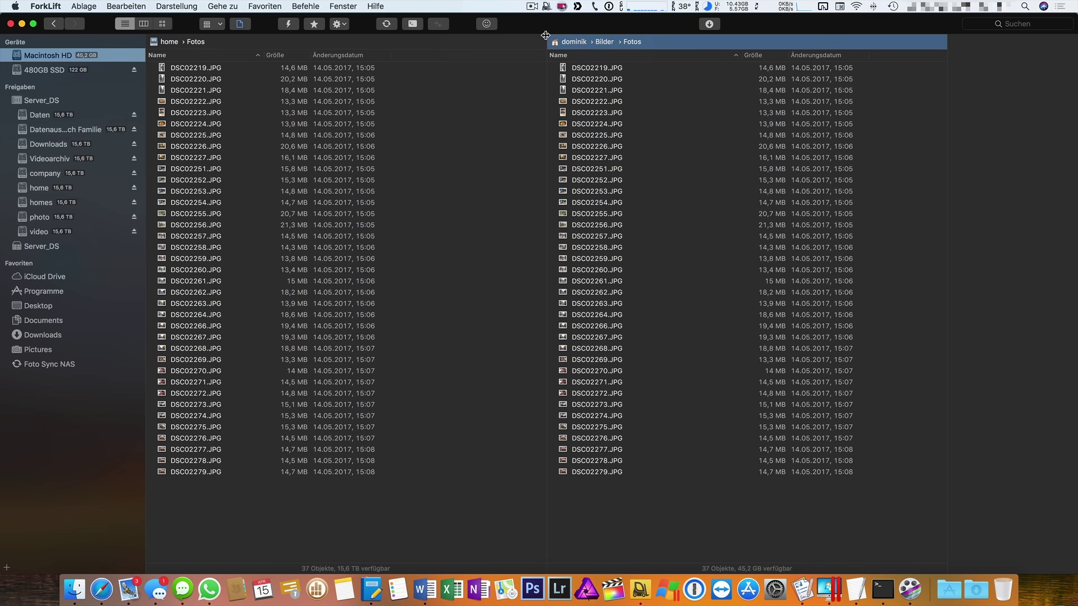
Delete local photos DSC02256–DSC02279 and rerun Foto Sync NAS to restore them.
left_click_drag(617, 494, 606, 222)
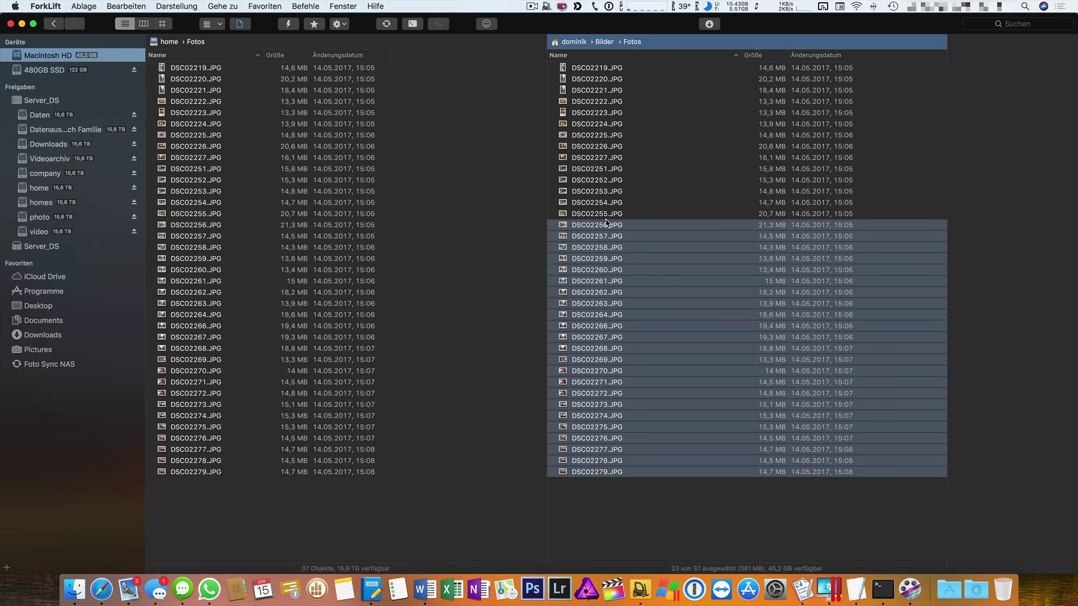
key("super+BackSpace")
left_click(546, 6)
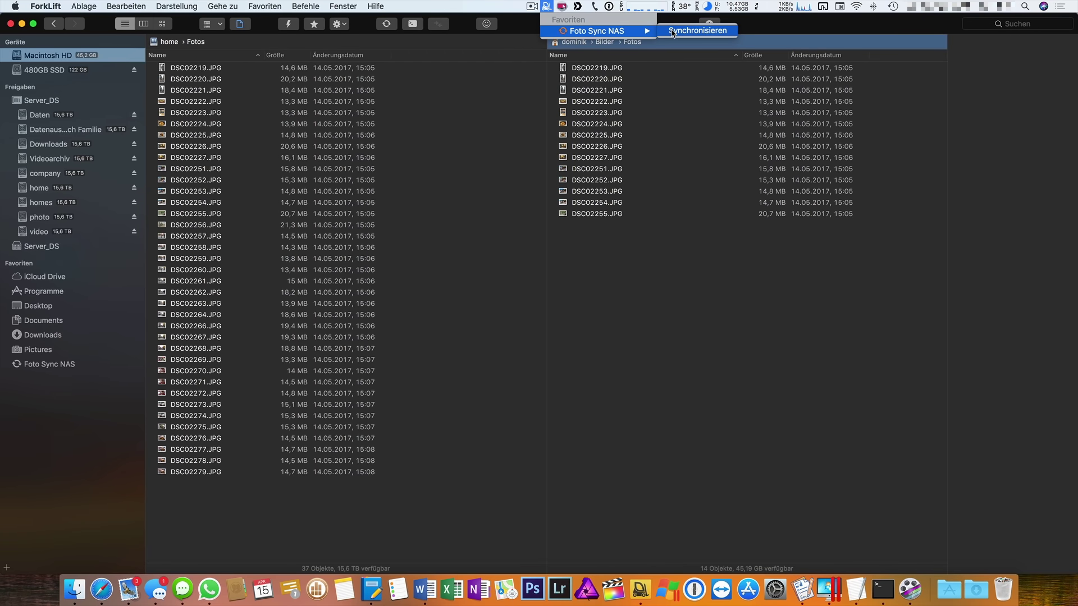
left_click(674, 31)
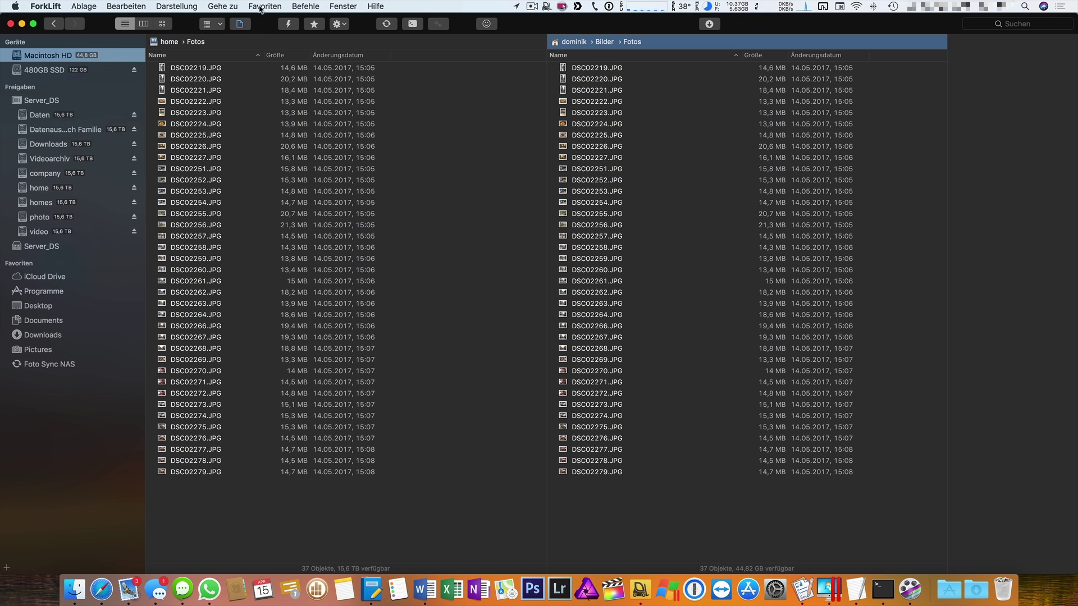
Preview DSC02274 and DSC02226, then select all 37 server photos and open Befehle.
left_click(235, 416)
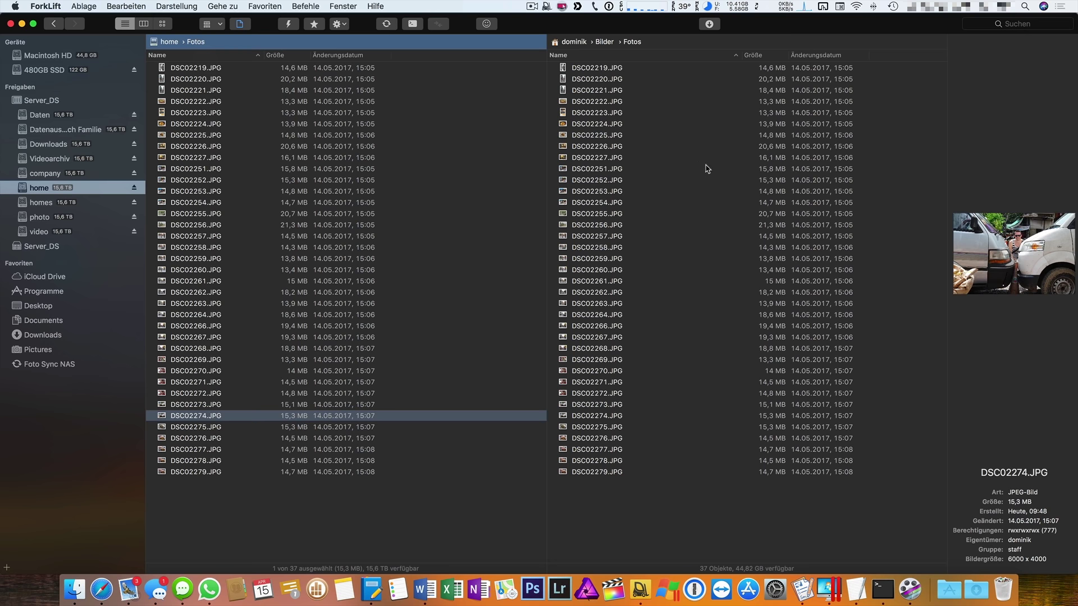
left_click(916, 146)
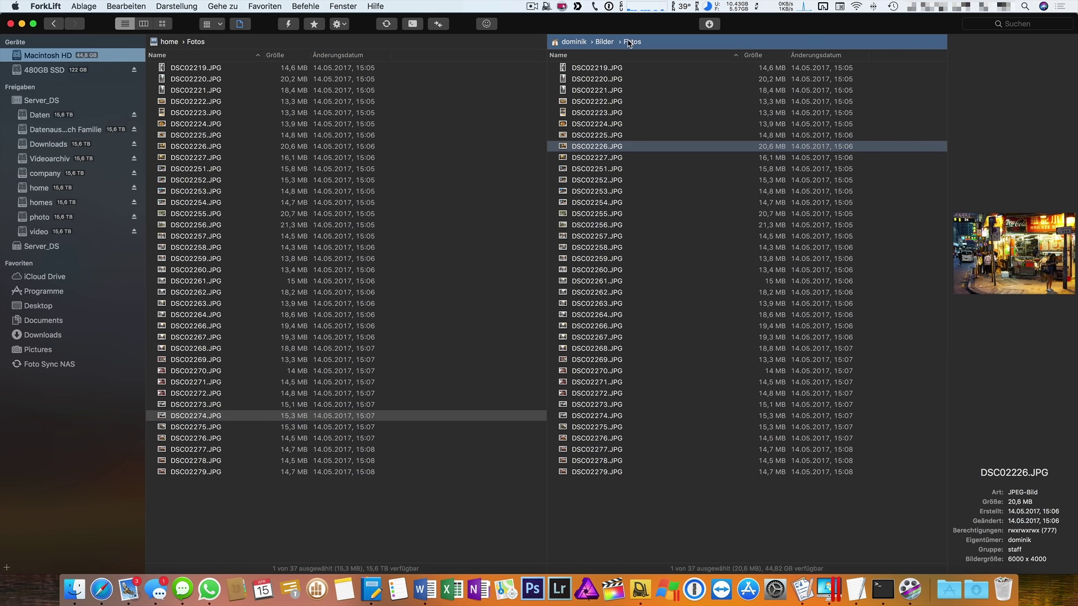
left_click(386, 514)
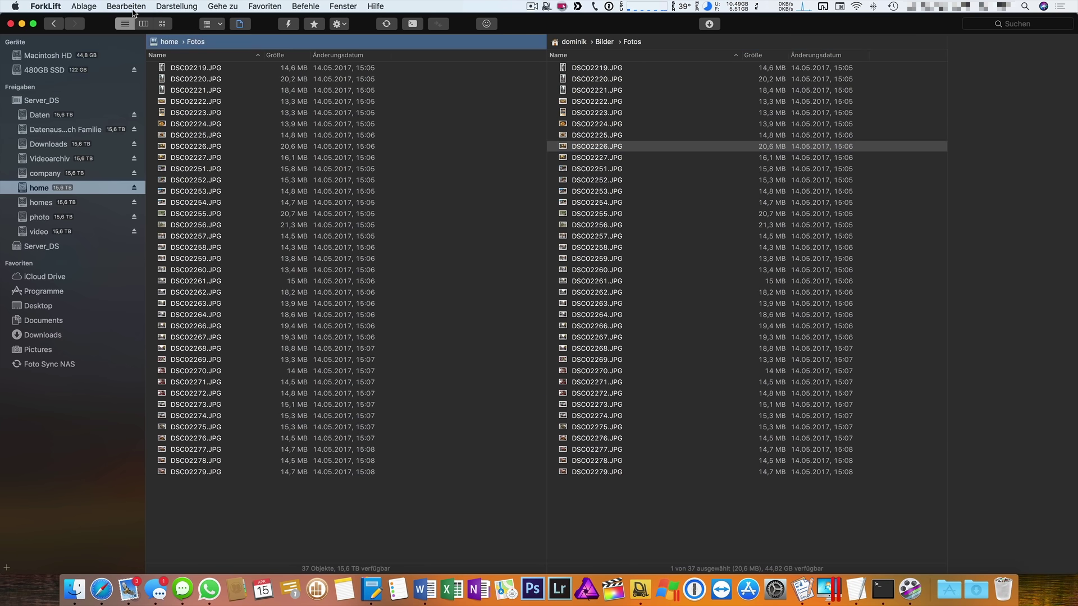
key("super+a")
left_click(306, 7)
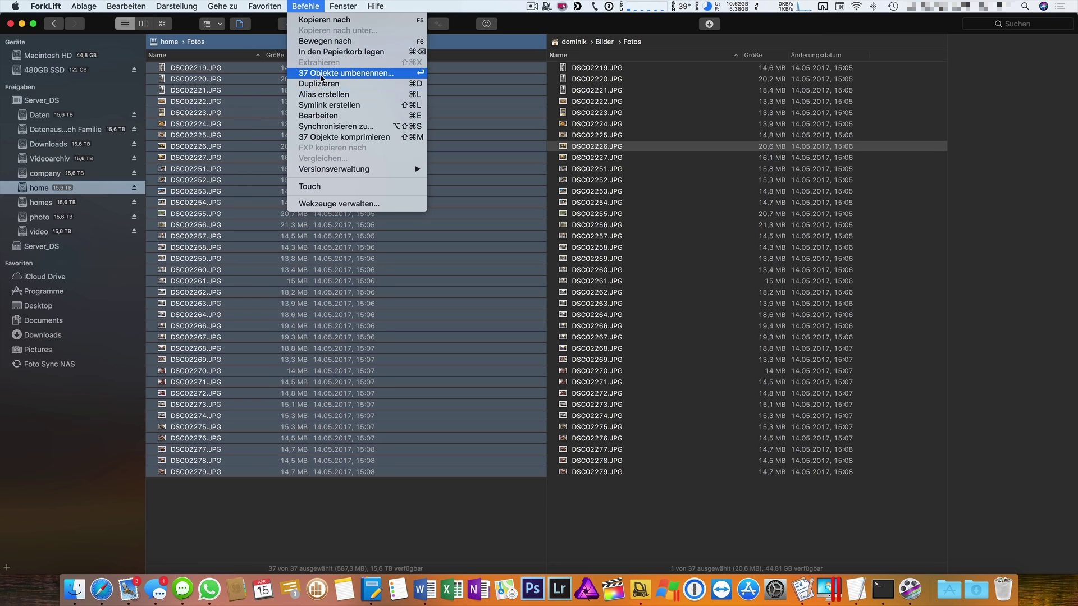
Start renaming the 37 photos, remove the date and sequence rules, and choose Erstes Vorkommnis.
left_click(322, 73)
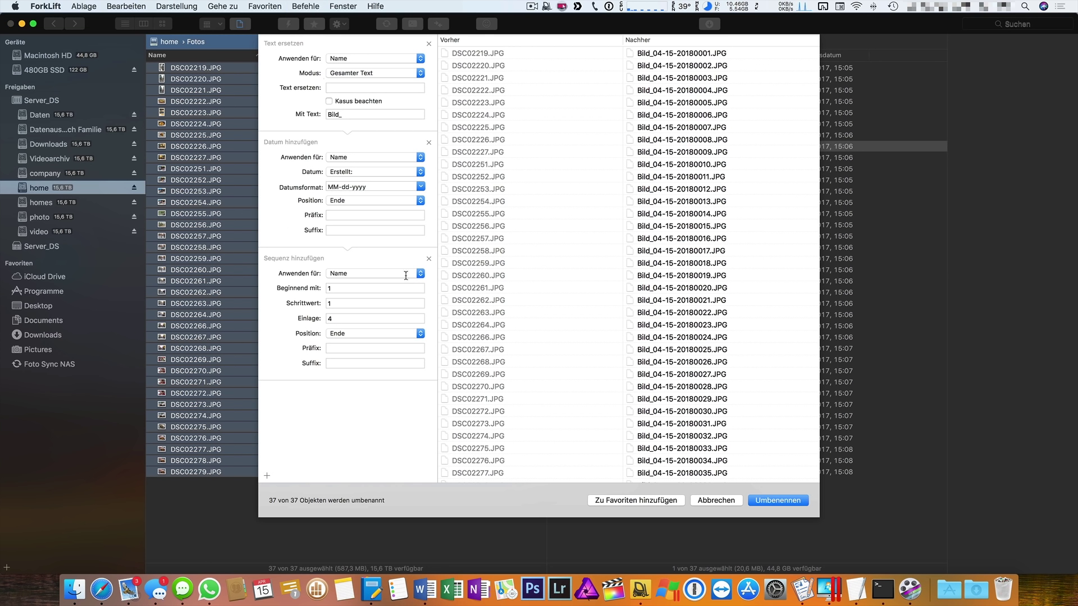
left_click(430, 143)
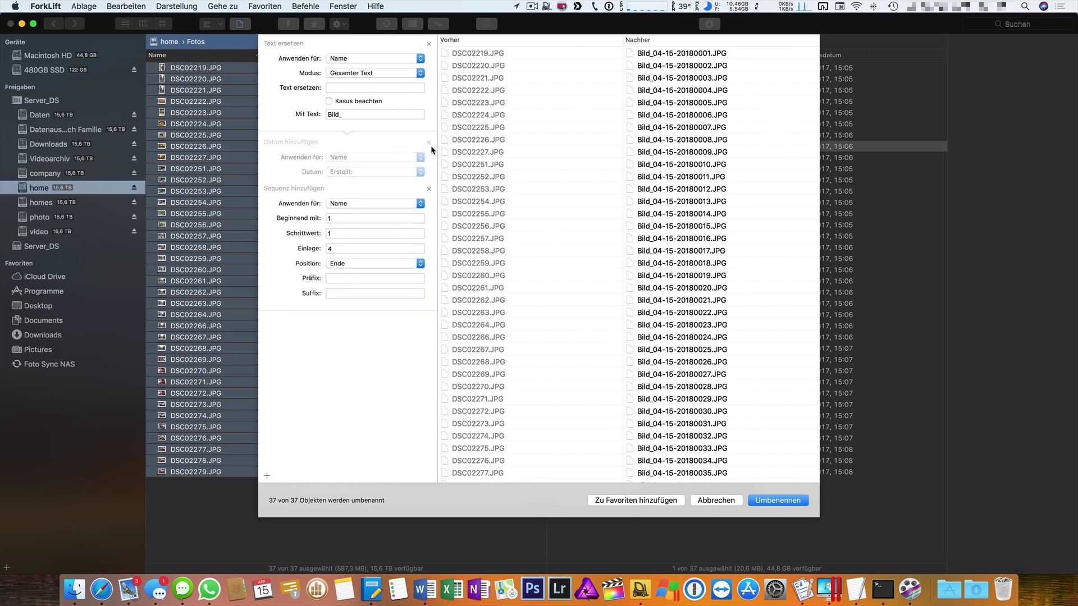
left_click(430, 143)
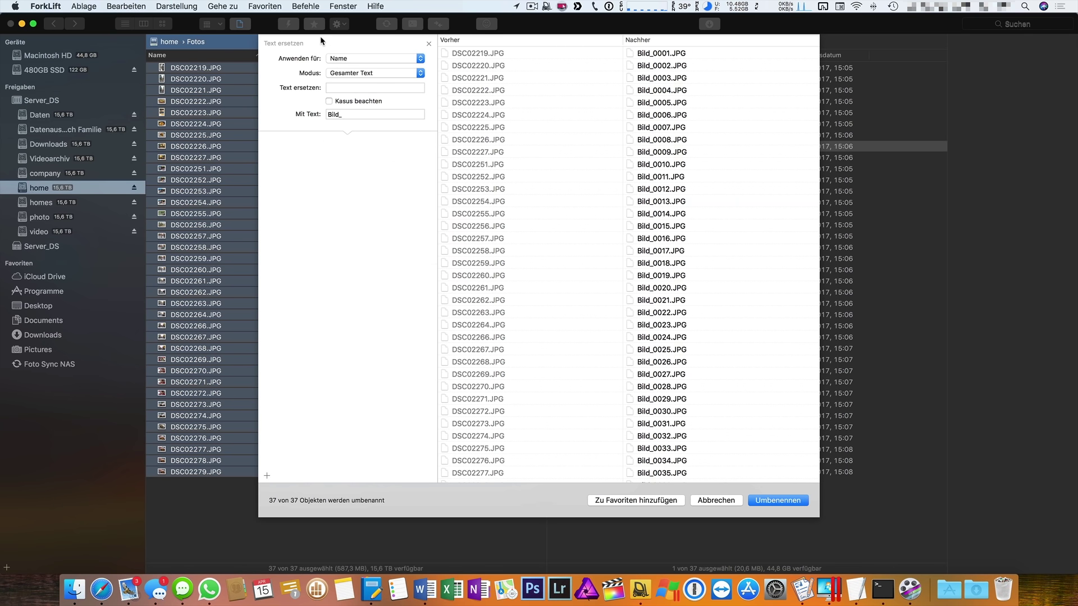
double_click(347, 112)
key("BackSpace")
left_click(365, 73)
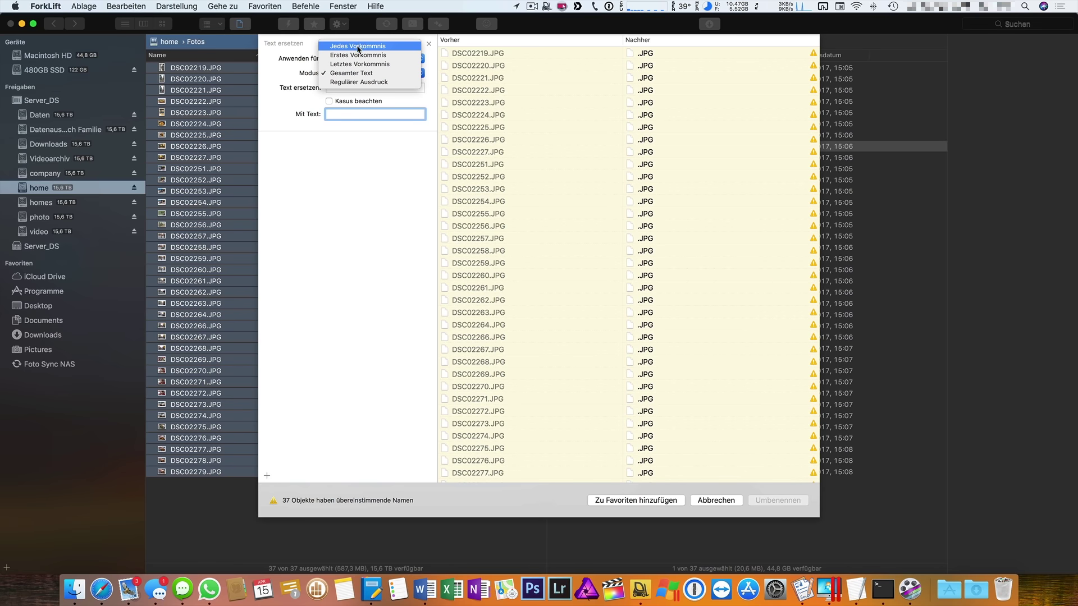
left_click(352, 56)
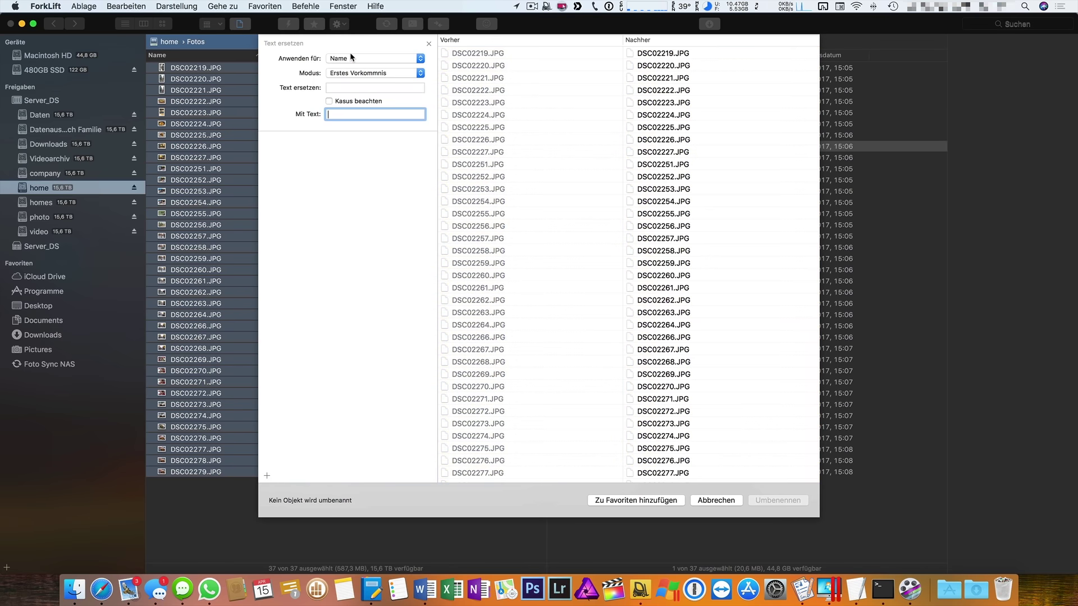
Set the rename to replace DSC with BILD_.
left_click(356, 85)
type("d")
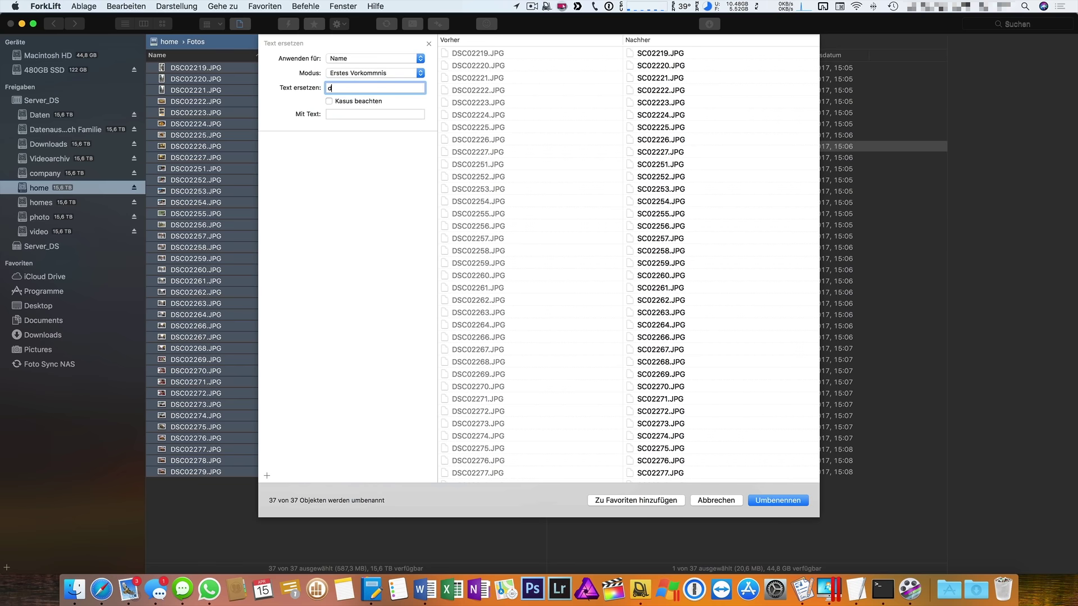
key("BackSpace")
type("DSC")
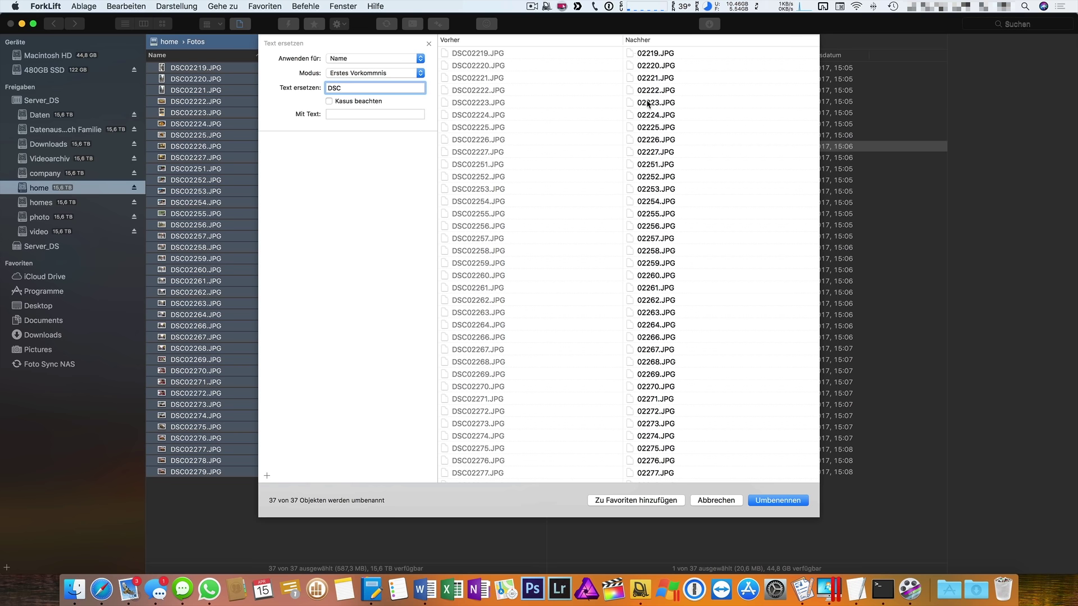
left_click(343, 112)
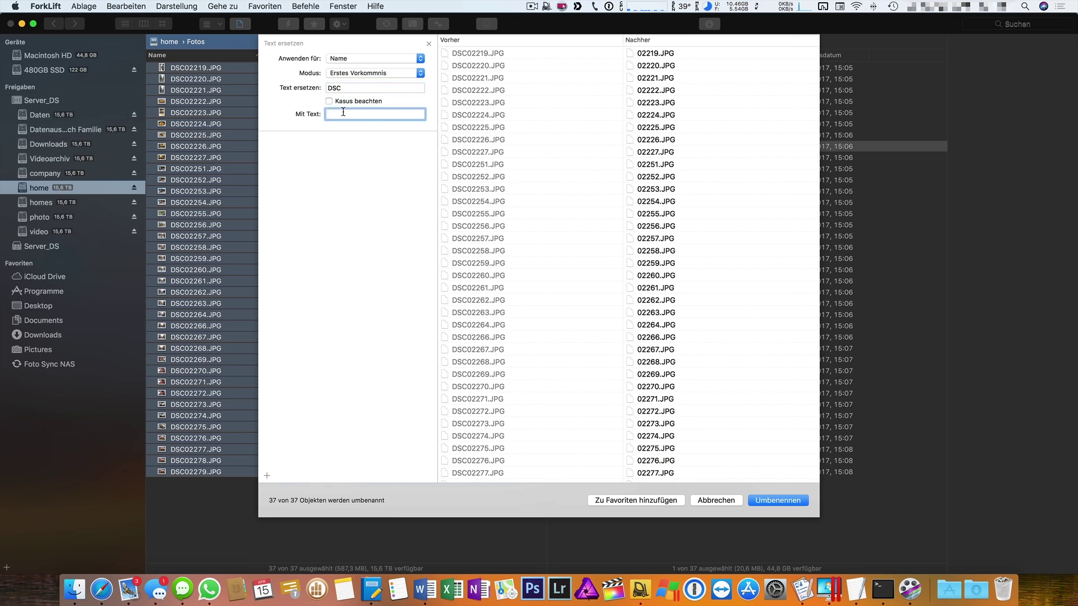
type("BILD_")
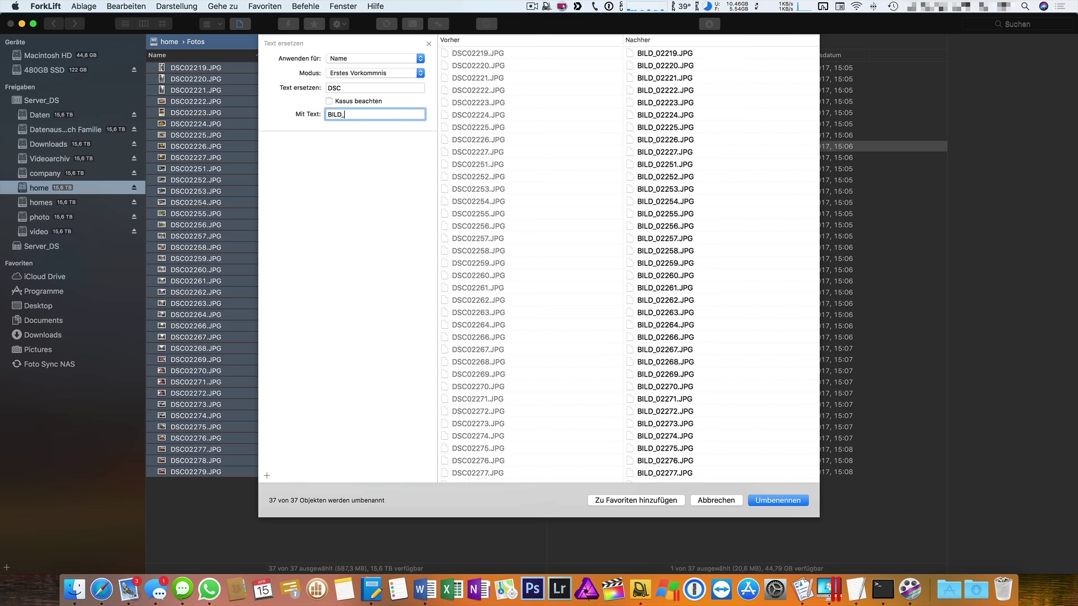
key("shift+Tab")
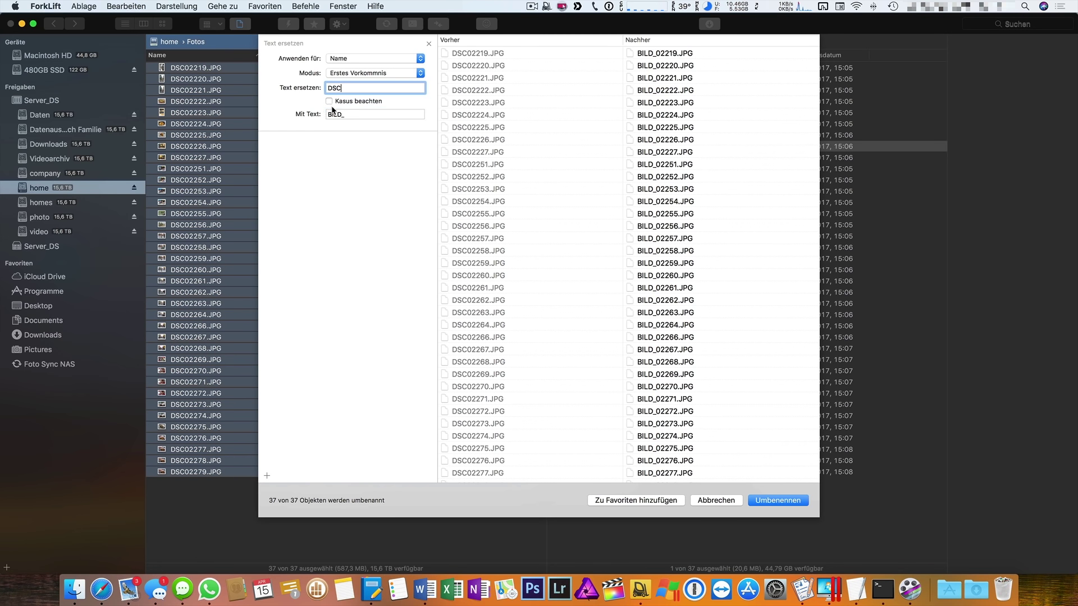
left_click(268, 476)
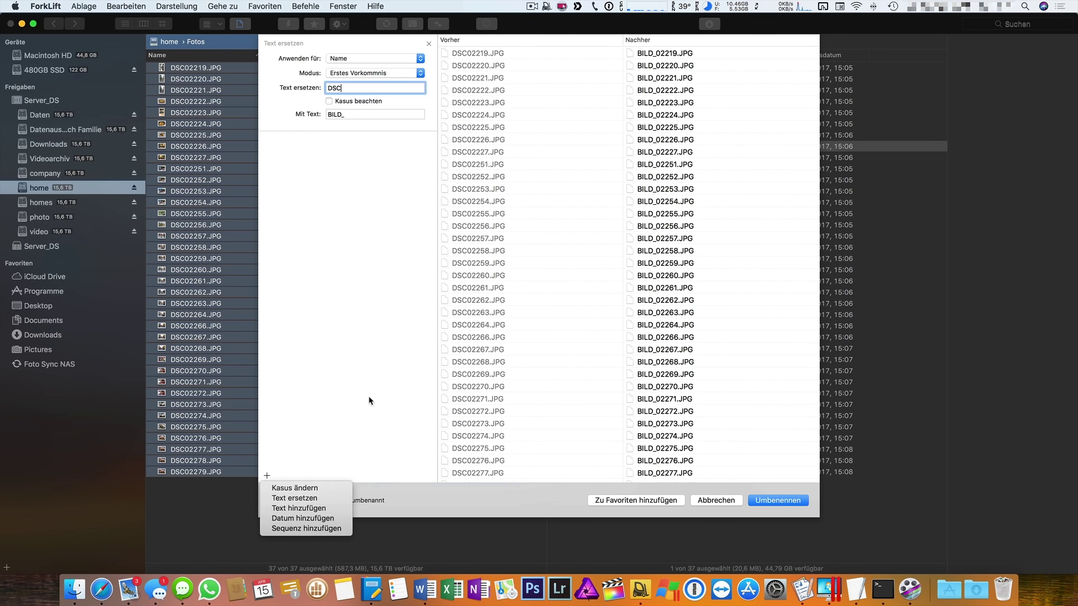
Add a creation-date rule to the name using the yyyy-MM-dd format.
left_click(322, 519)
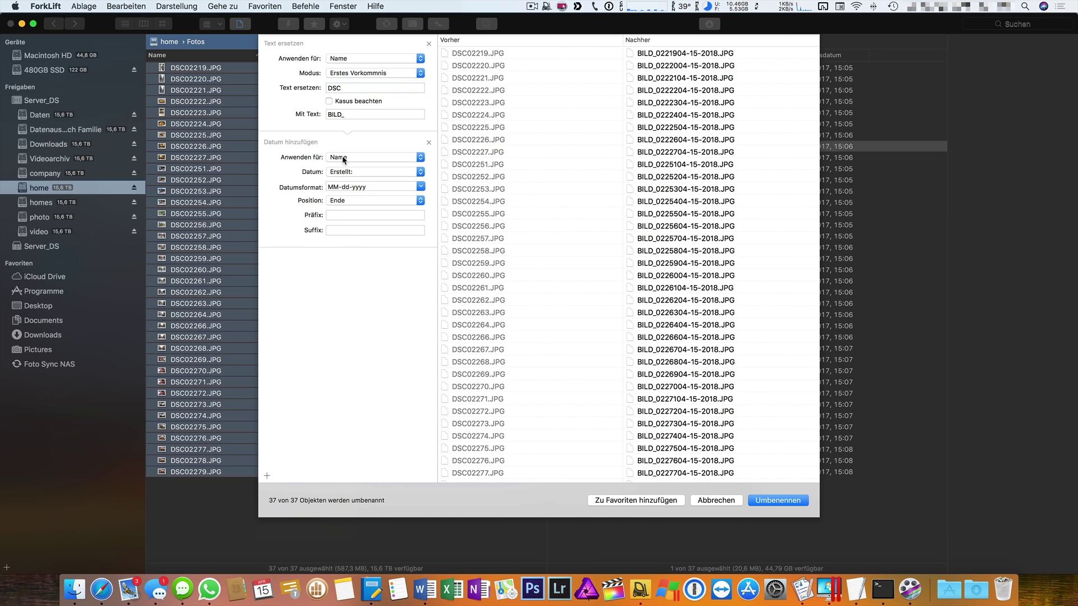
left_click(340, 158)
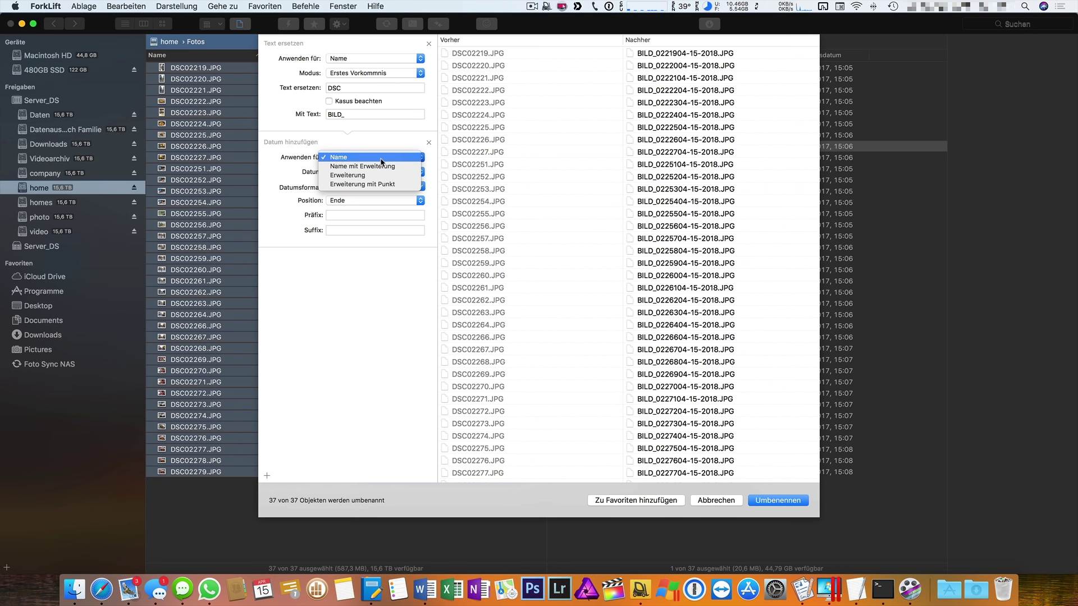
left_click(383, 157)
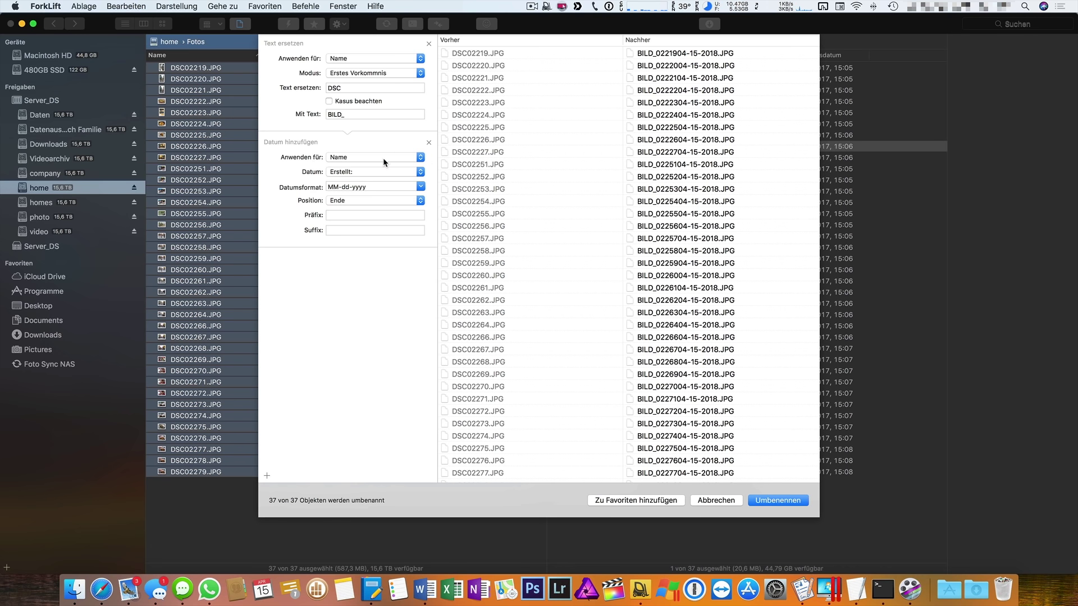
left_click(340, 174)
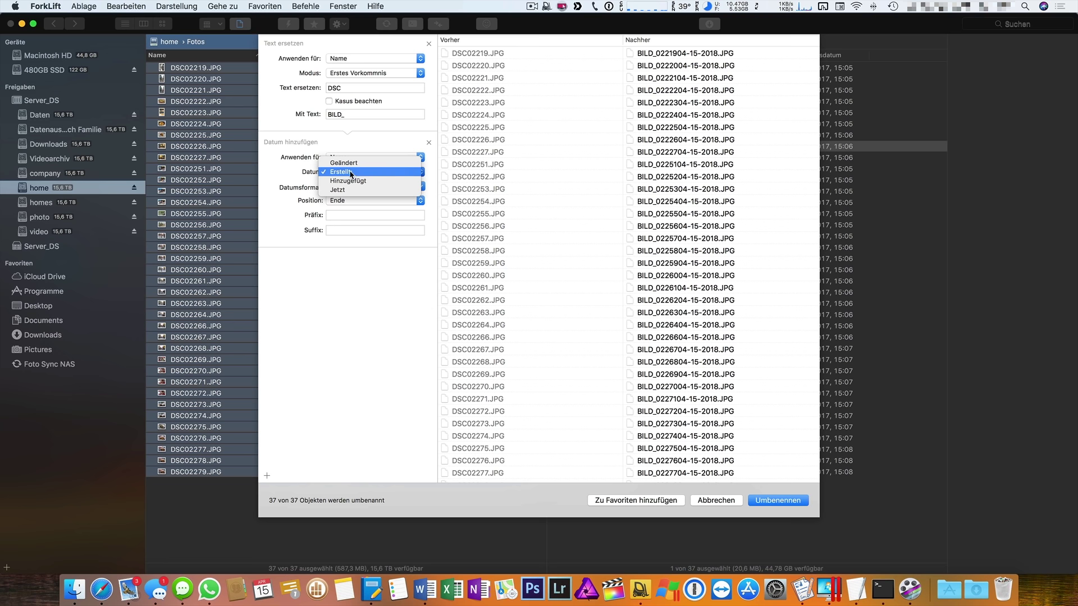
left_click(291, 181)
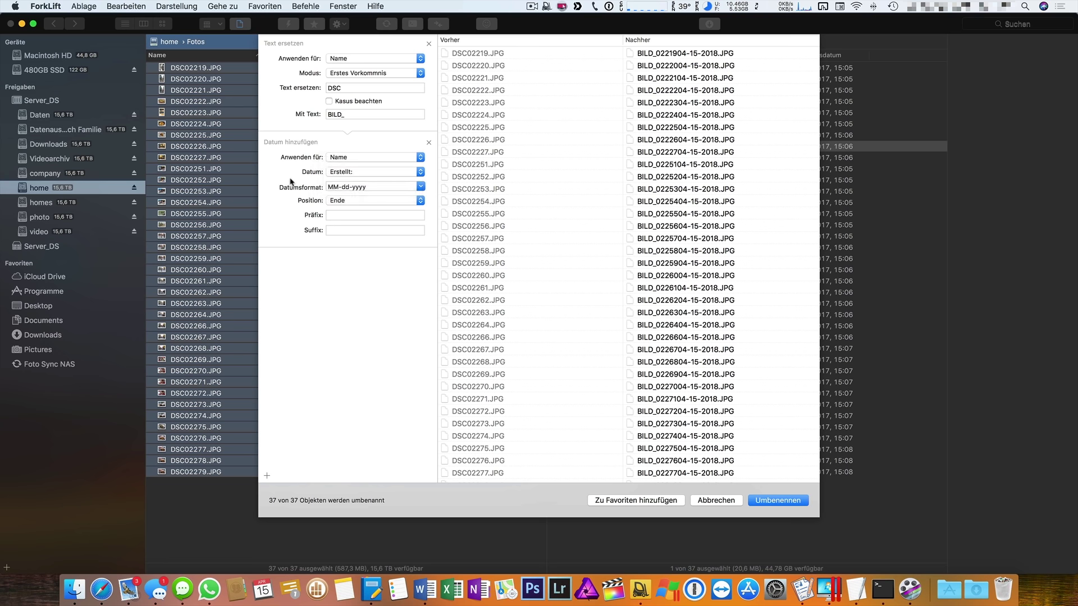
left_click(422, 188)
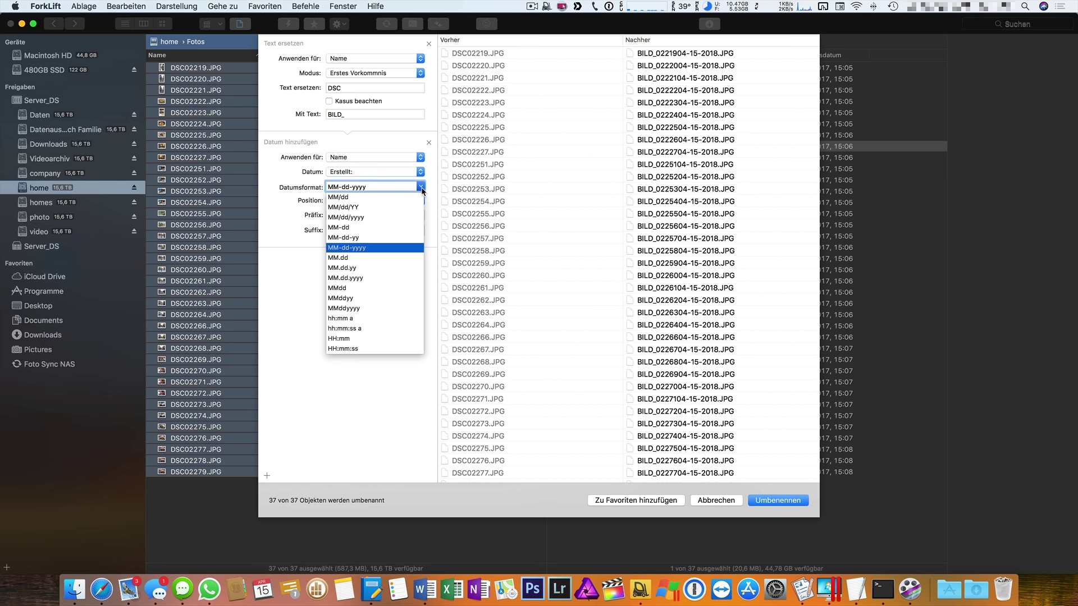
type("yyyy")
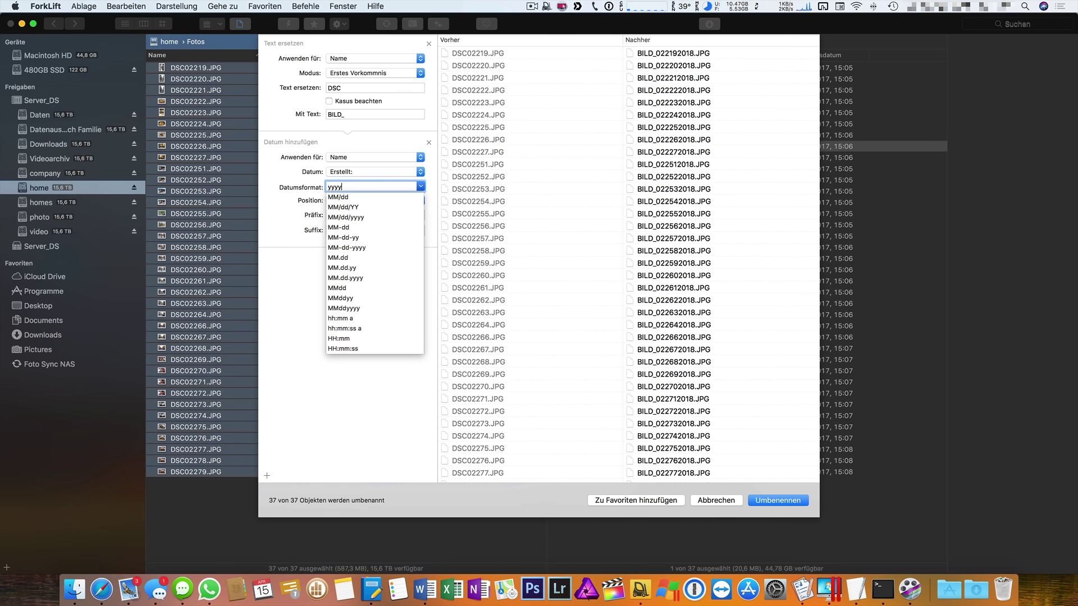
type("-")
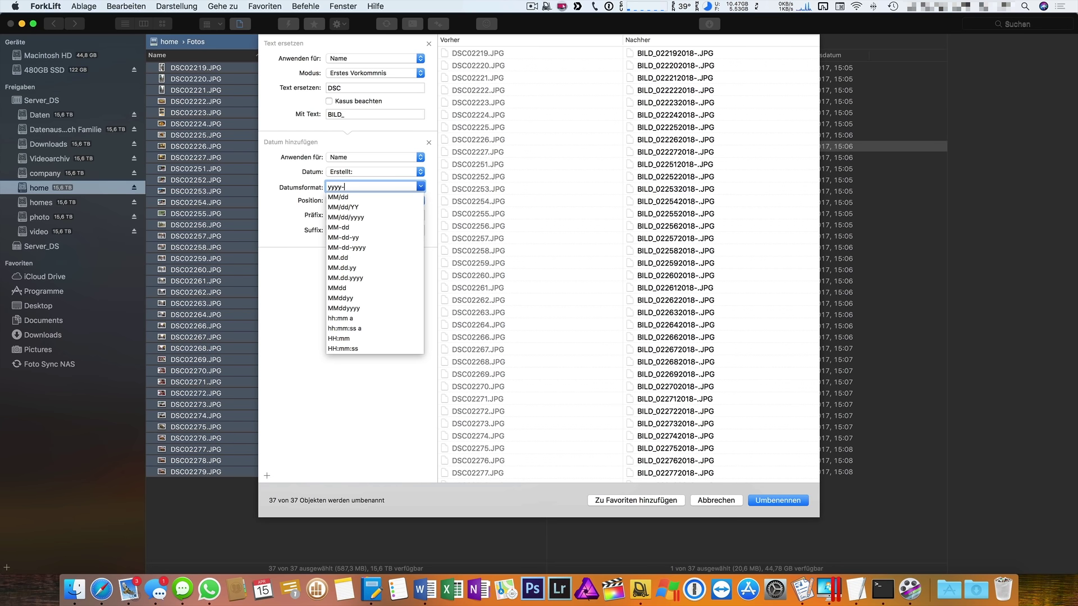
type("MM-dd")
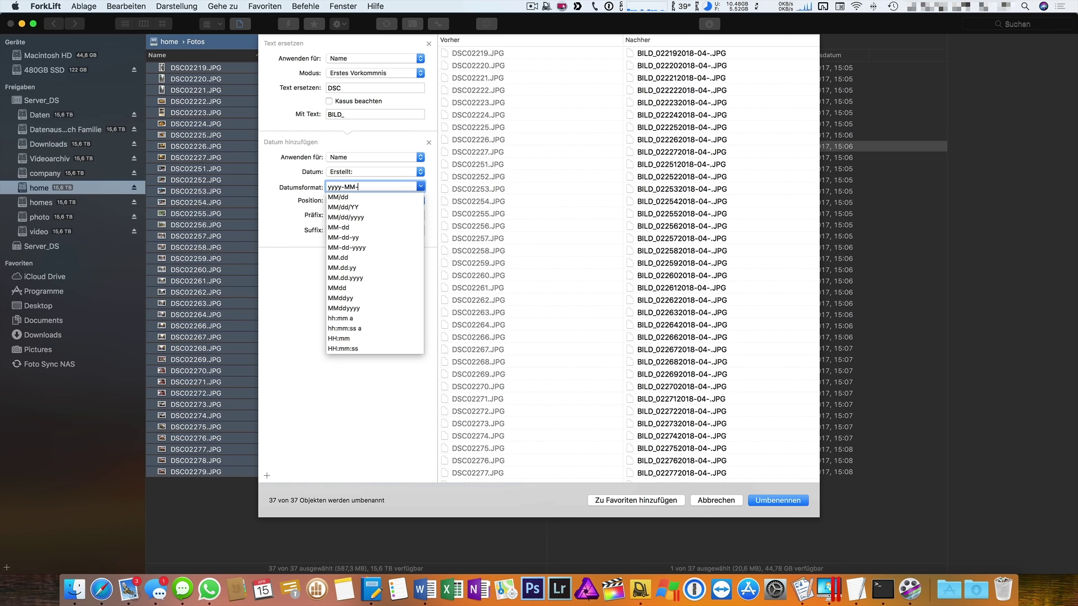
left_click(338, 200)
Place the date at the start of each name with _ as suffix.
left_click(339, 201)
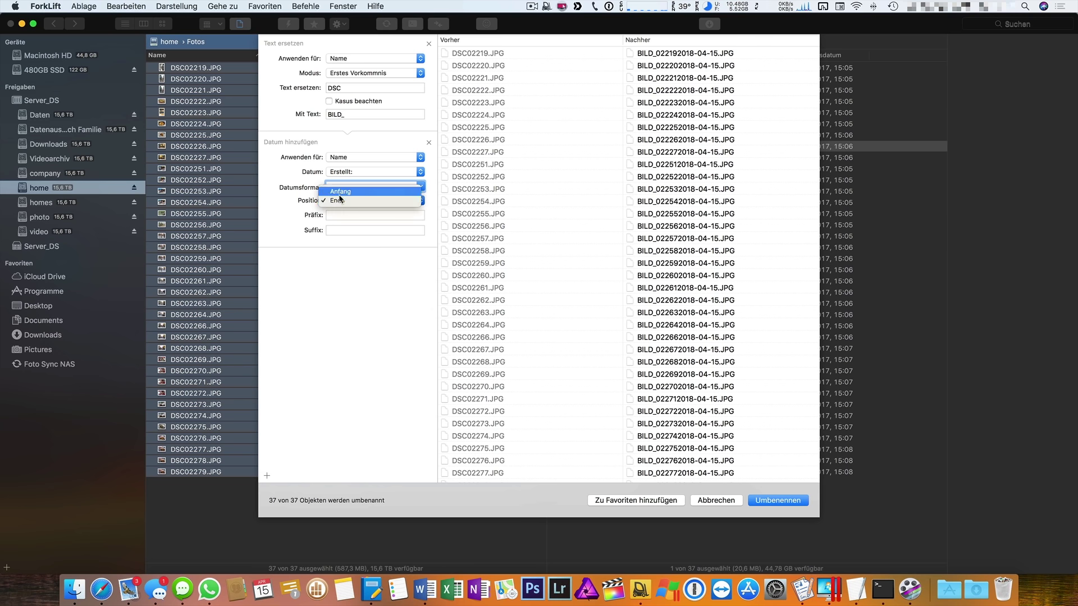
left_click(341, 192)
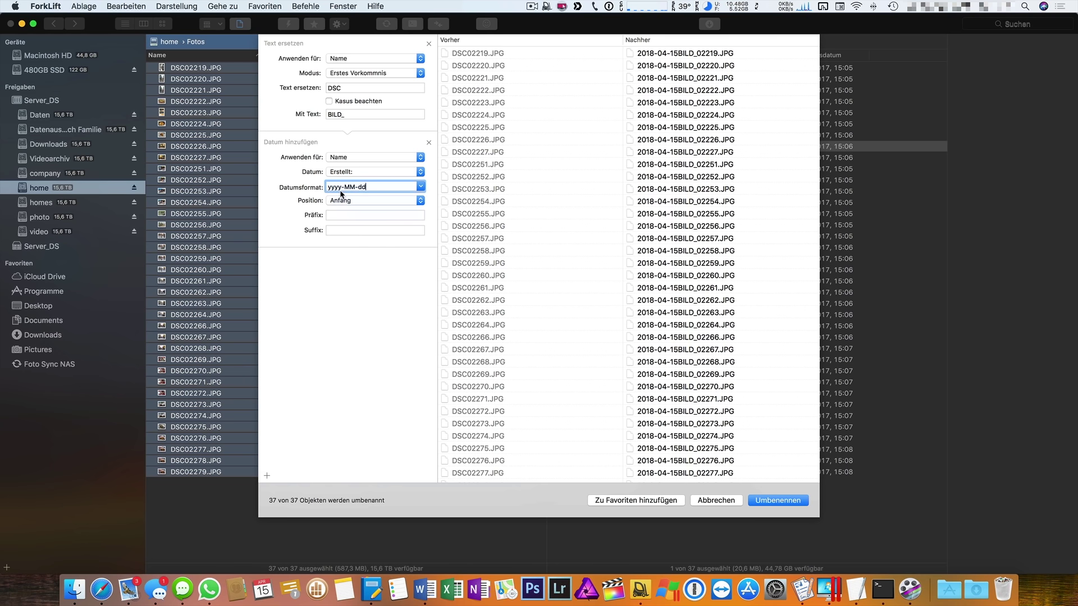
left_click(416, 219)
left_click(414, 230)
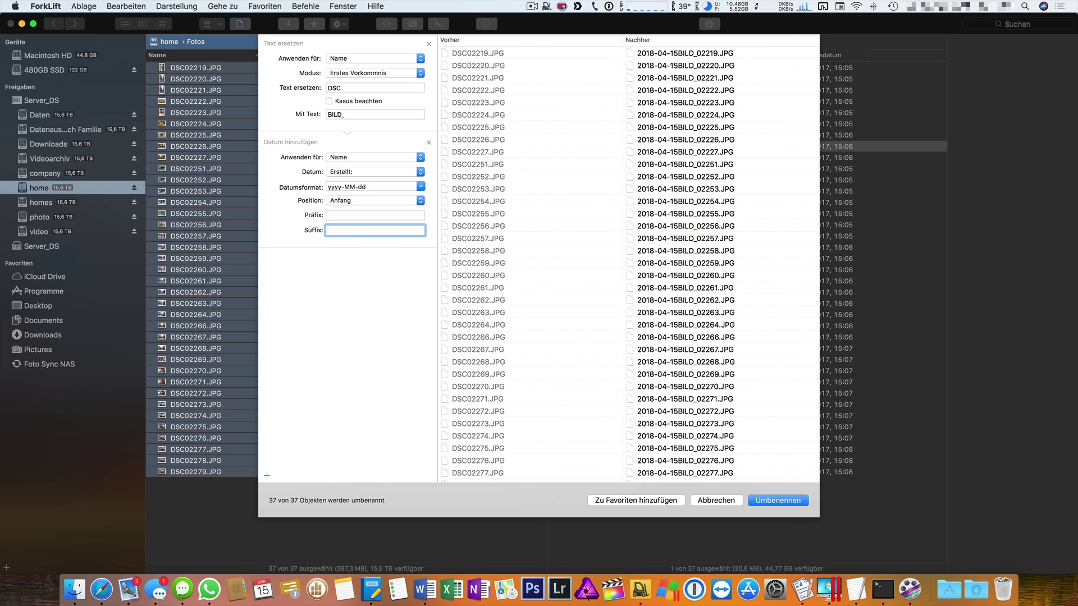
type("_")
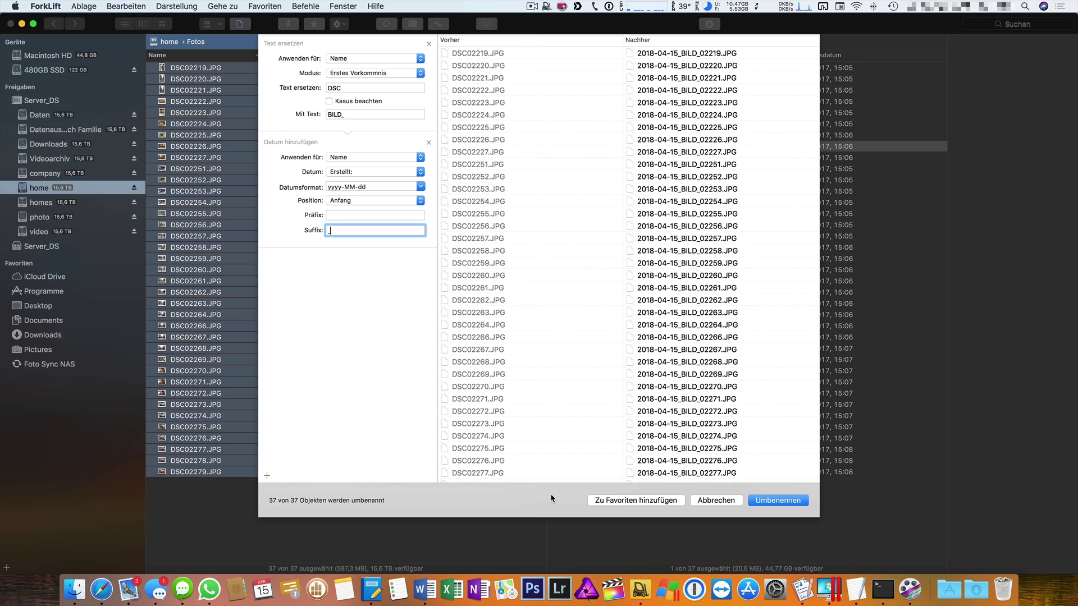
Add the date-plus-BILD_ rename to Favoriten as 'Bilder umbennen'.
left_click(650, 501)
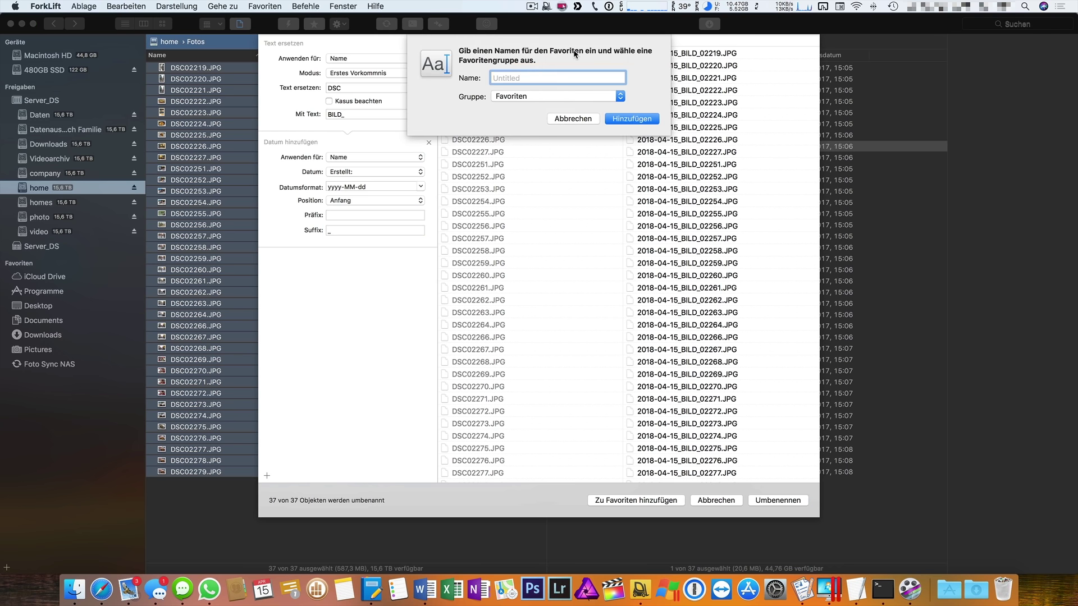
type("Bilder umbennen")
left_click(650, 118)
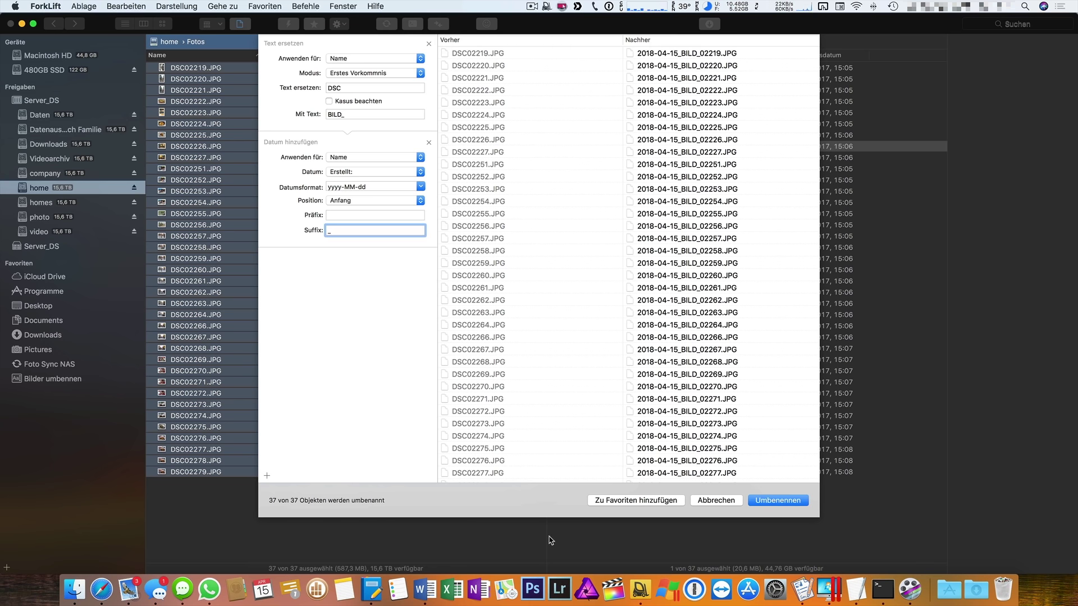
Apply the Bilder umbennen preset to all 37 local Fotos, giving them 2017-05-14_BILD_ names.
left_click(716, 500)
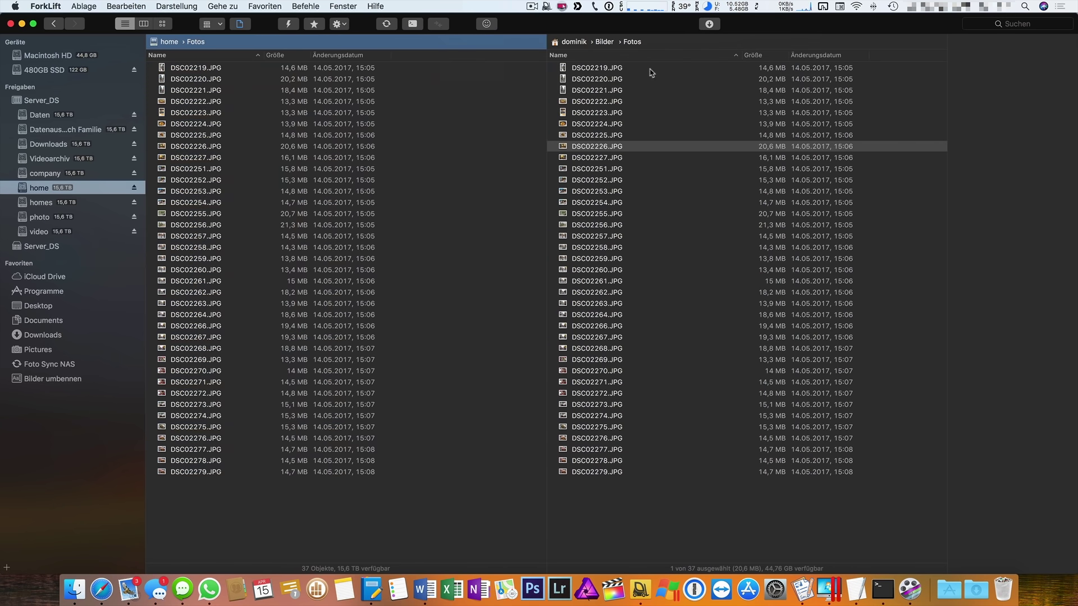
left_click(621, 69)
key("super+a")
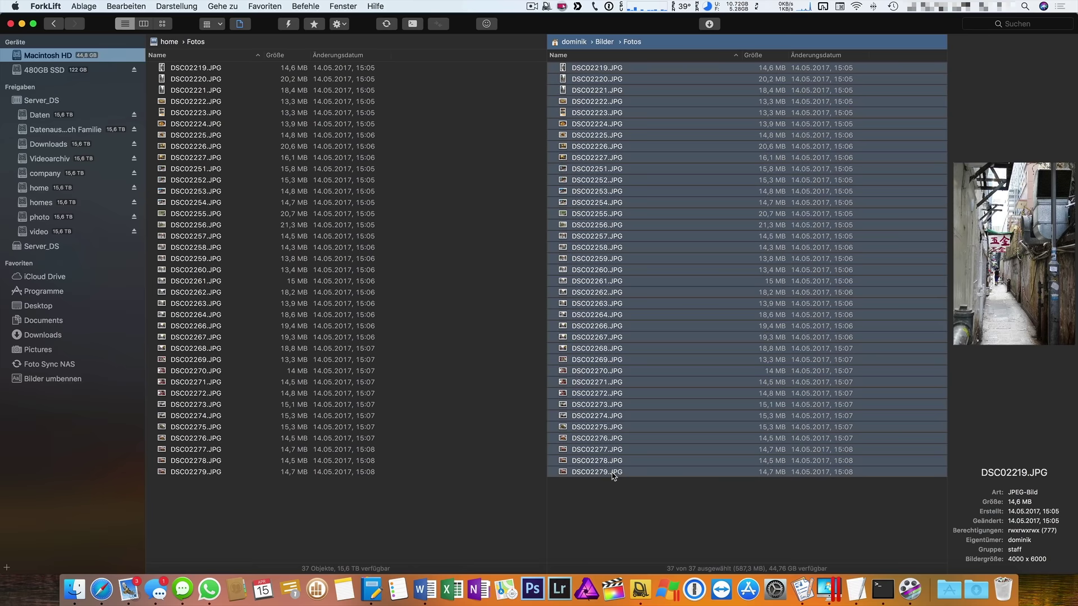
left_click(48, 381)
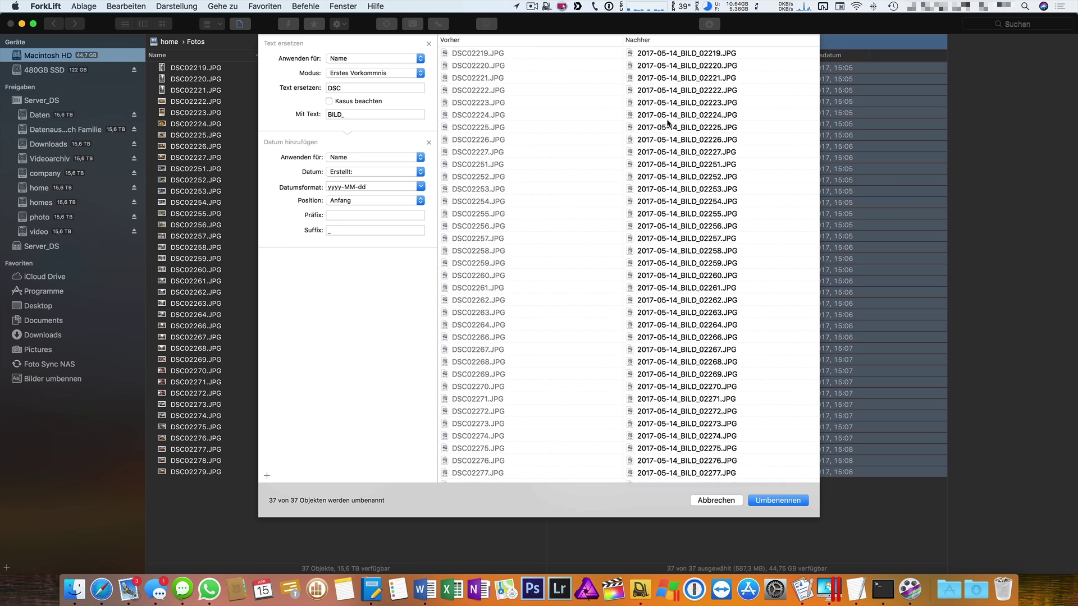
left_click(772, 503)
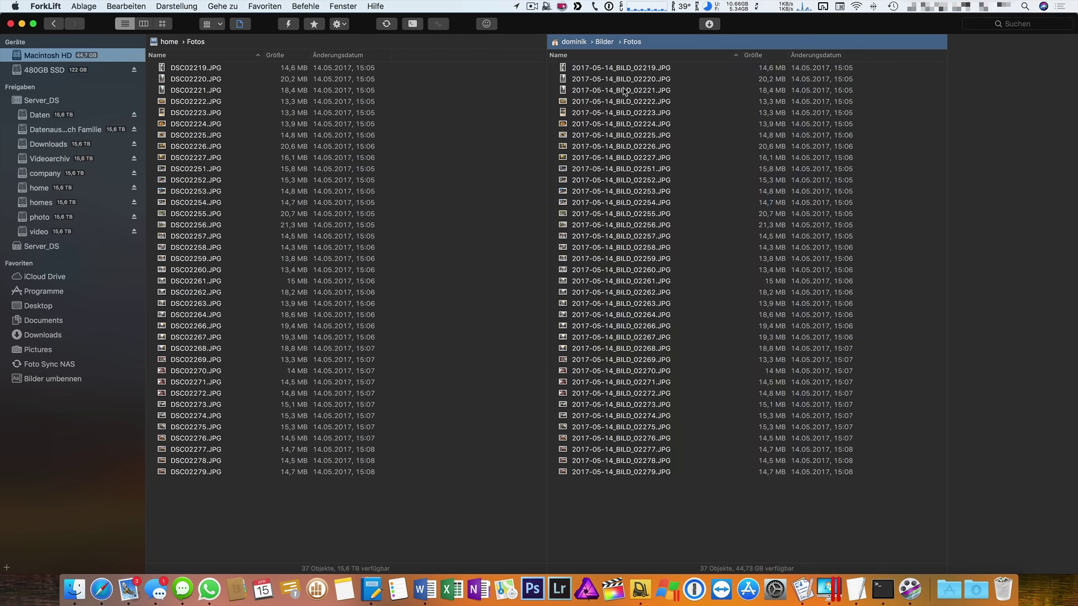
Rename the first ten server photos to 2018-04-15_BILD_ names and widen the Name column.
left_click(205, 170)
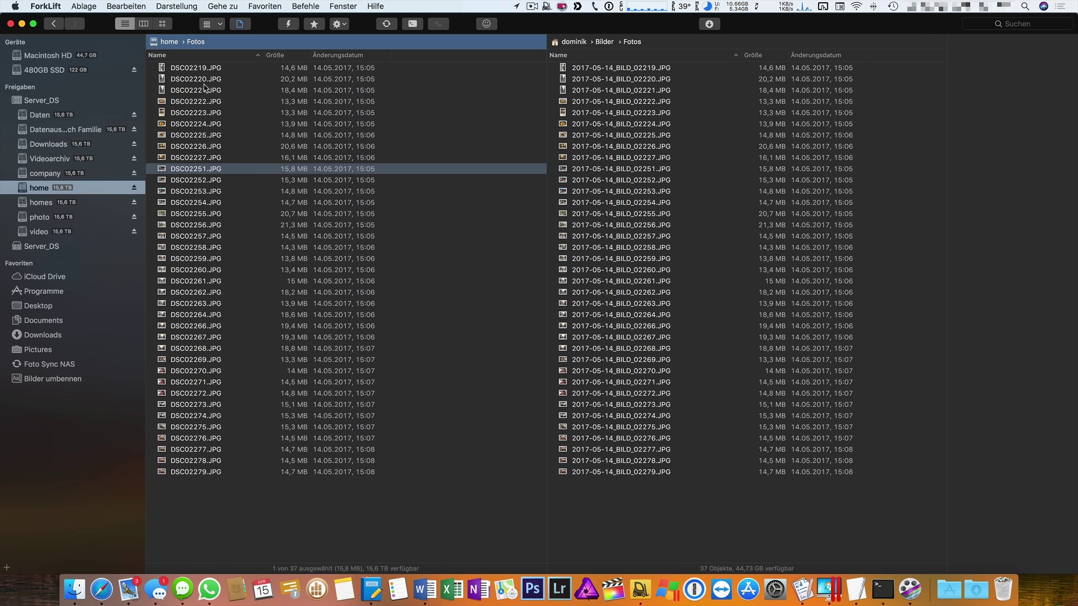
left_click(203, 68, "shift")
left_click(56, 380)
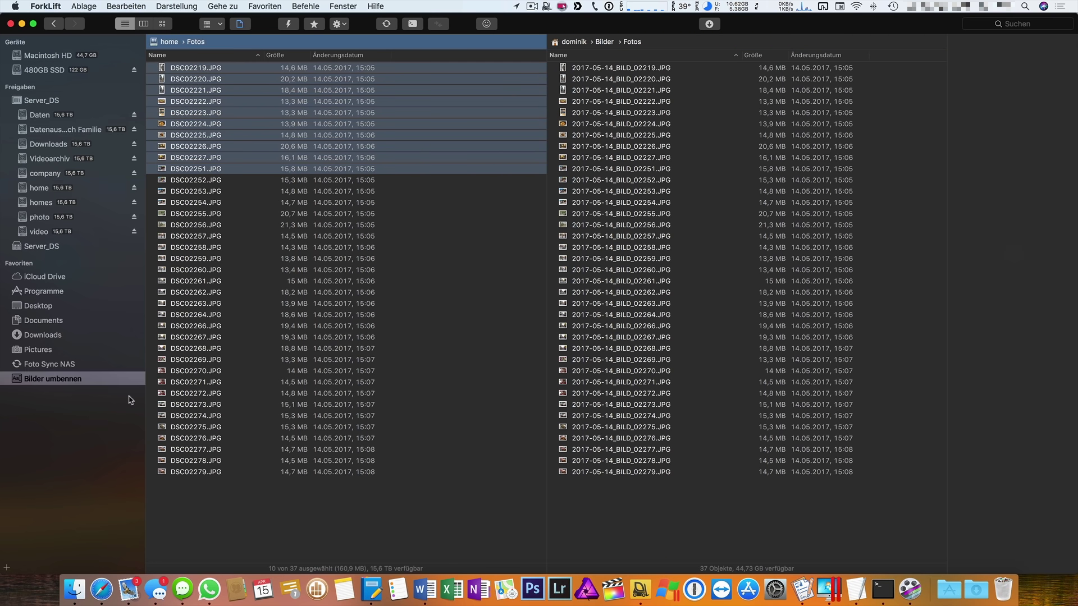
left_click(783, 502)
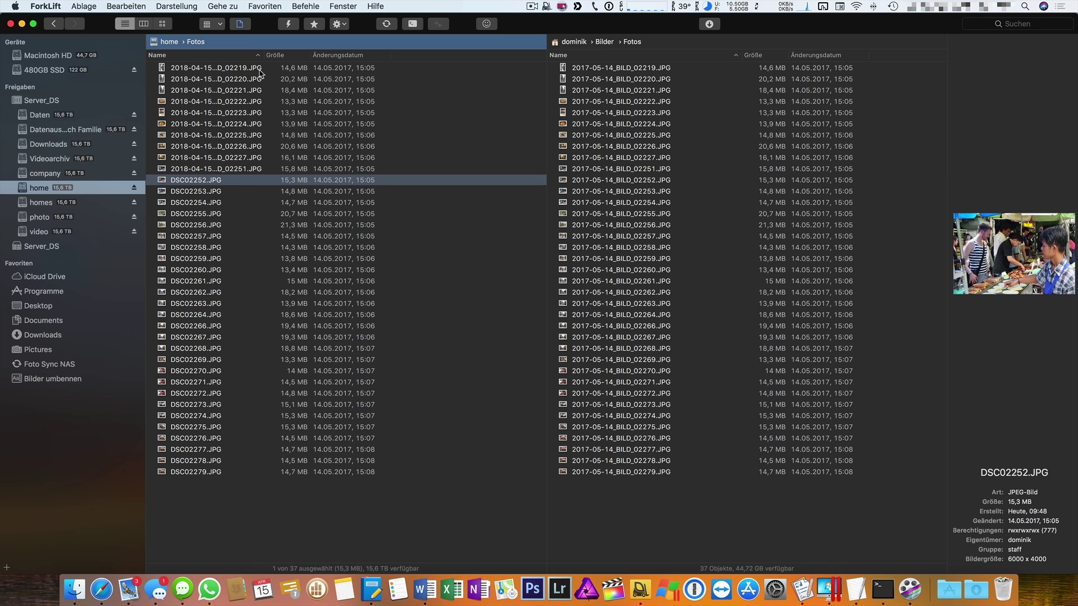
left_click_drag(263, 55, 288, 55)
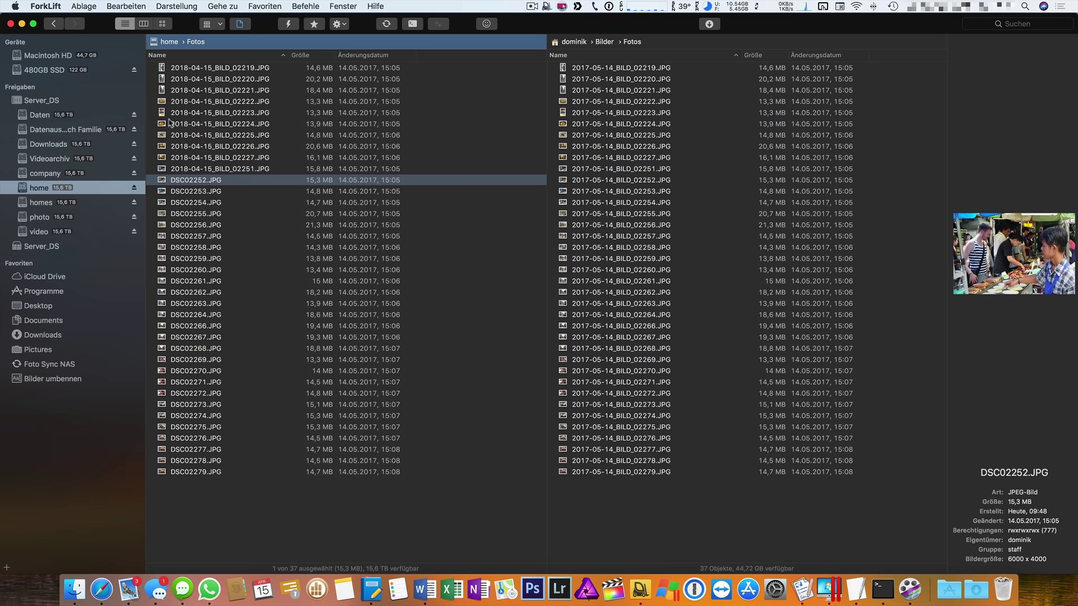
Run the Foto Sync NAS sync from the menu-bar icon so both Fotos folders hold 74 files.
left_click(547, 7)
mouse_move(563, 29)
left_click(696, 32)
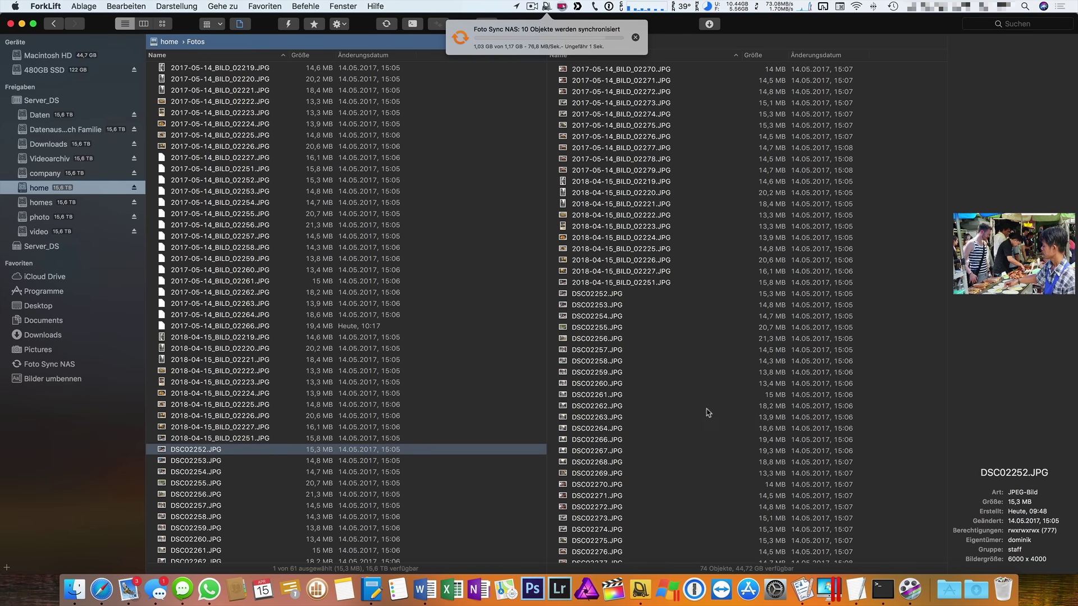
scroll(707, 412, "up", 6)
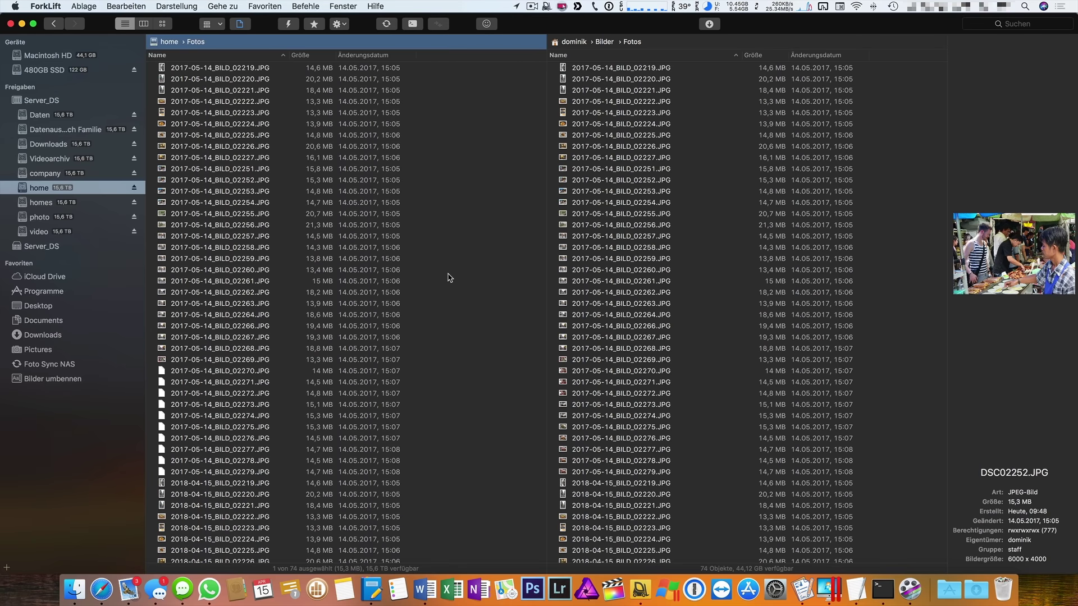
scroll(668, 312, "down", 10)
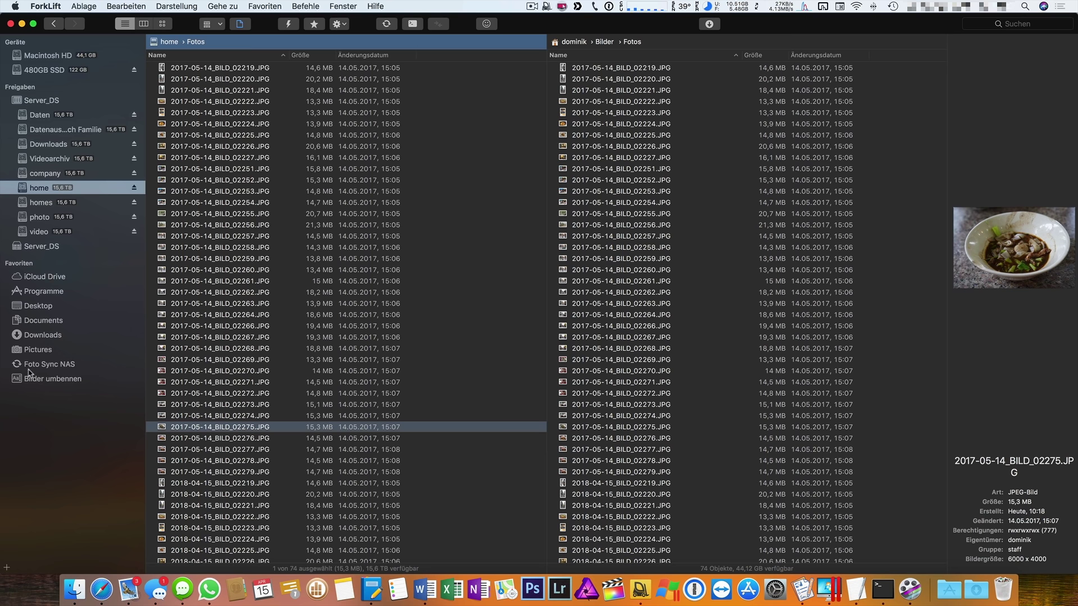
left_click(251, 6)
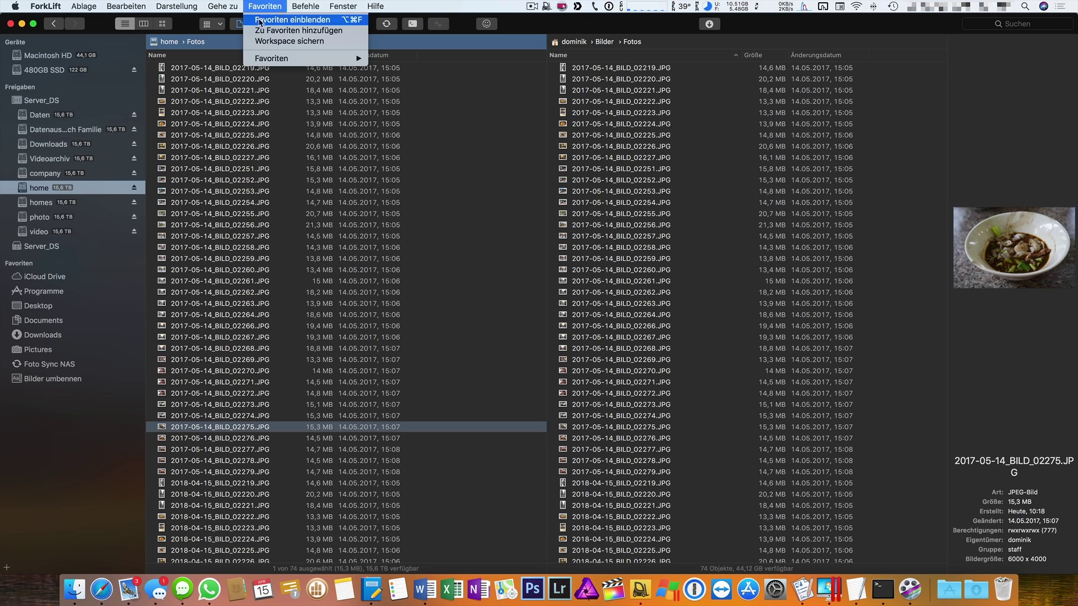
Show the favourites overview via Favoriten einblenden and bring up the + options for adding one.
left_click(262, 20)
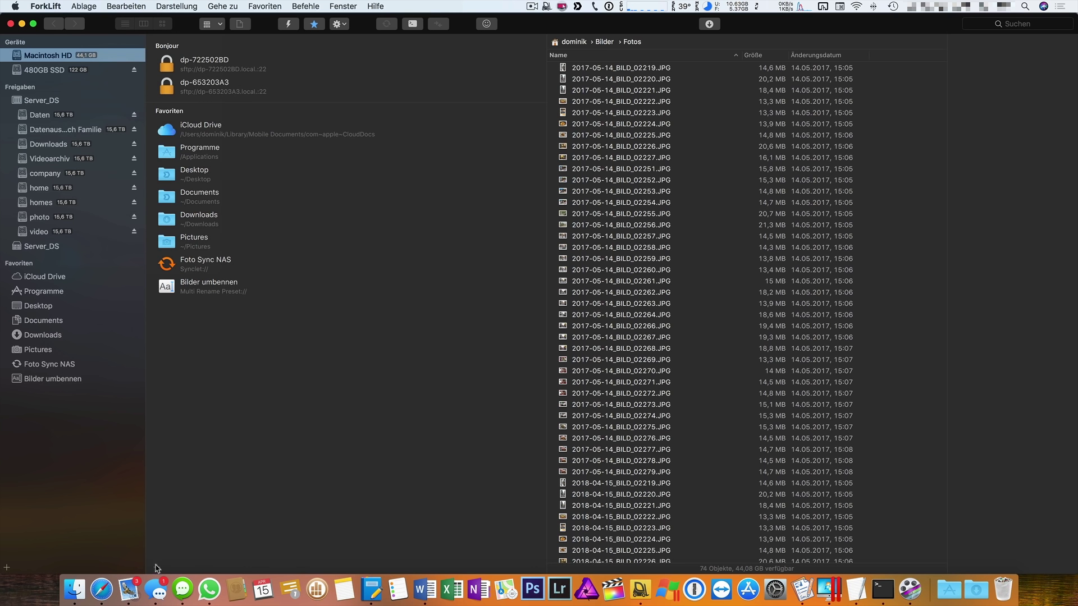
left_click(157, 568)
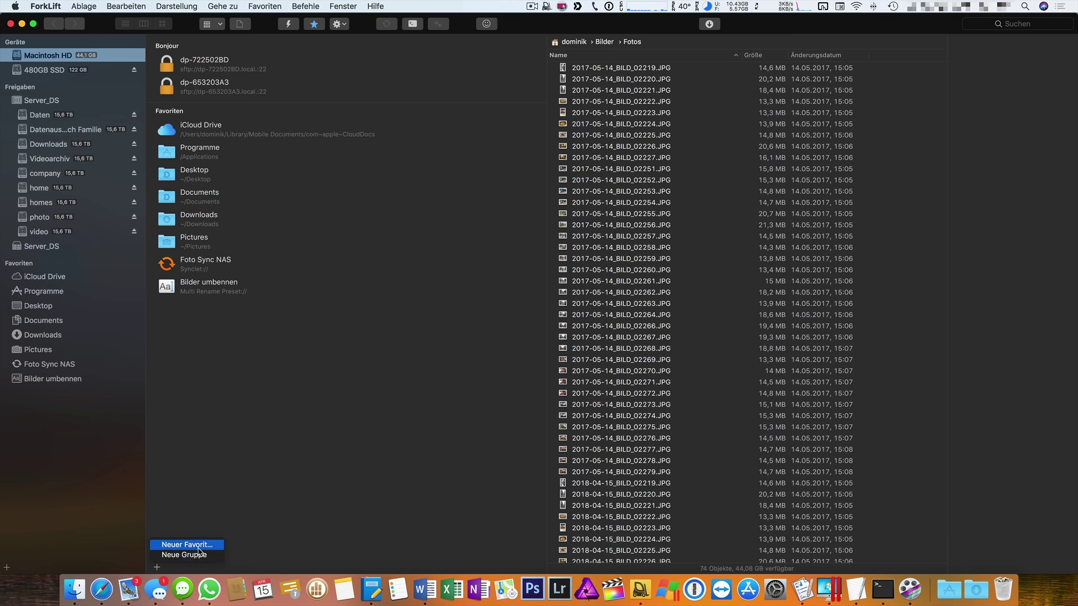
Create a new favourite named for the user's FTP website, with protocol WebDAV HTTPS.
left_click(197, 547)
left_click(370, 255)
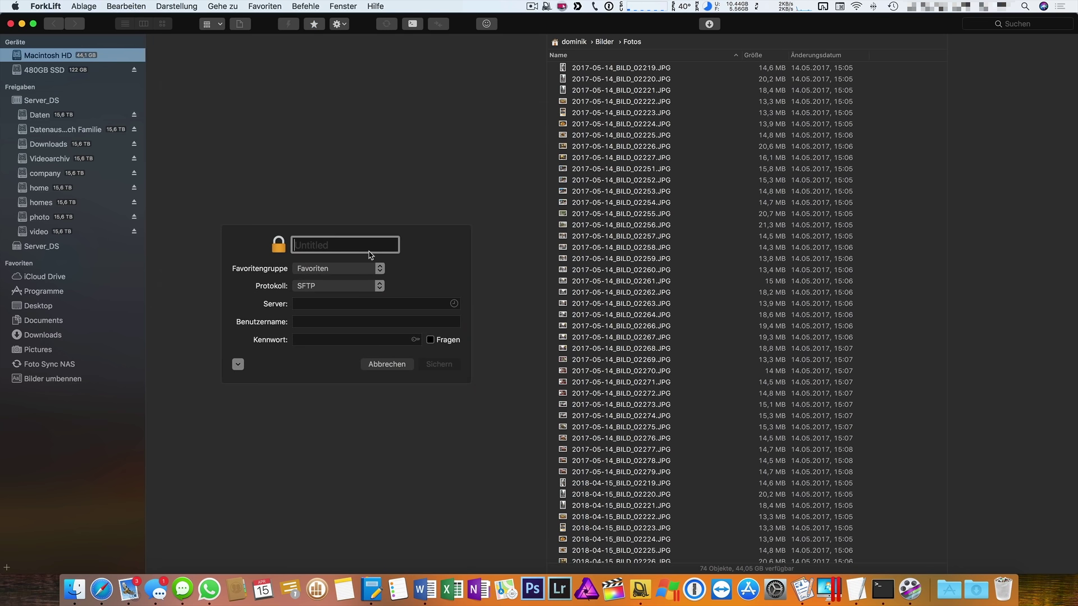
type("FTP Webseite Dominik")
left_click(354, 286)
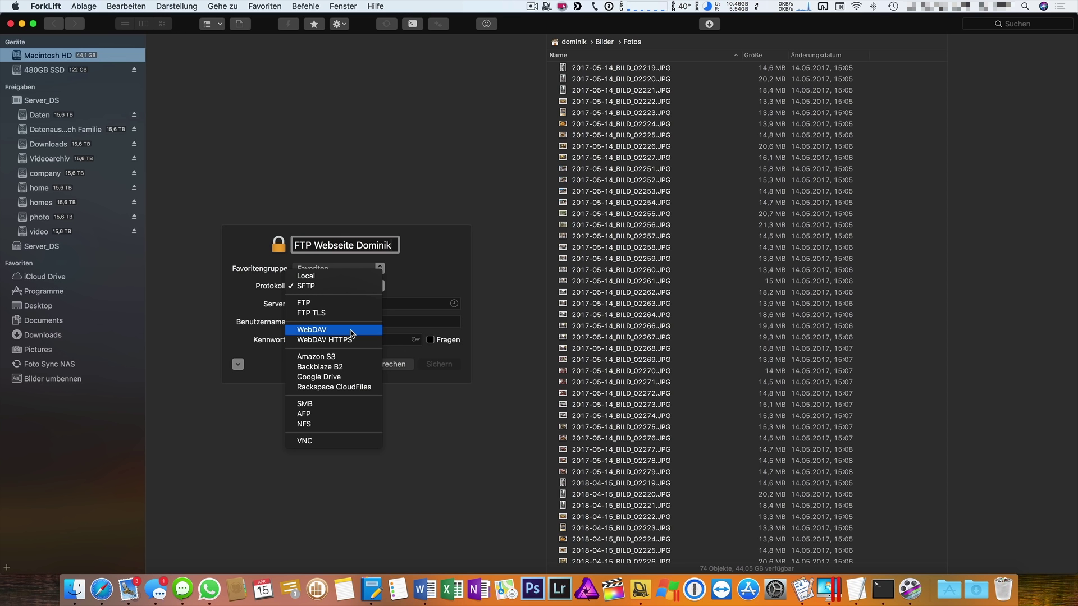
left_click(352, 331)
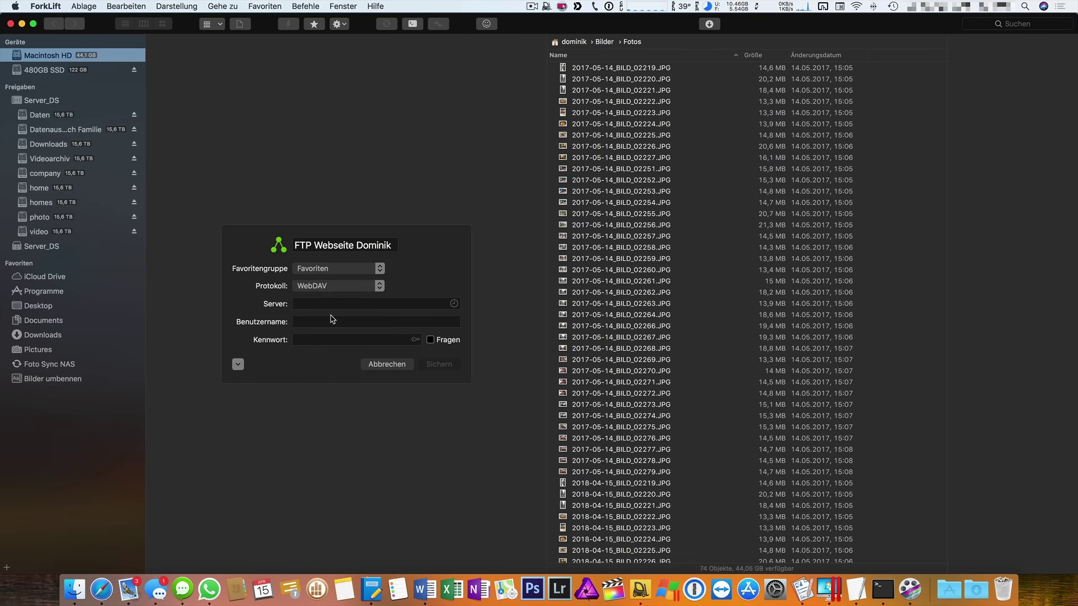
left_click(332, 287)
left_click(329, 297)
Enter server 10.1.1.60, the account username and password, and port 5006, then save.
left_click(319, 305)
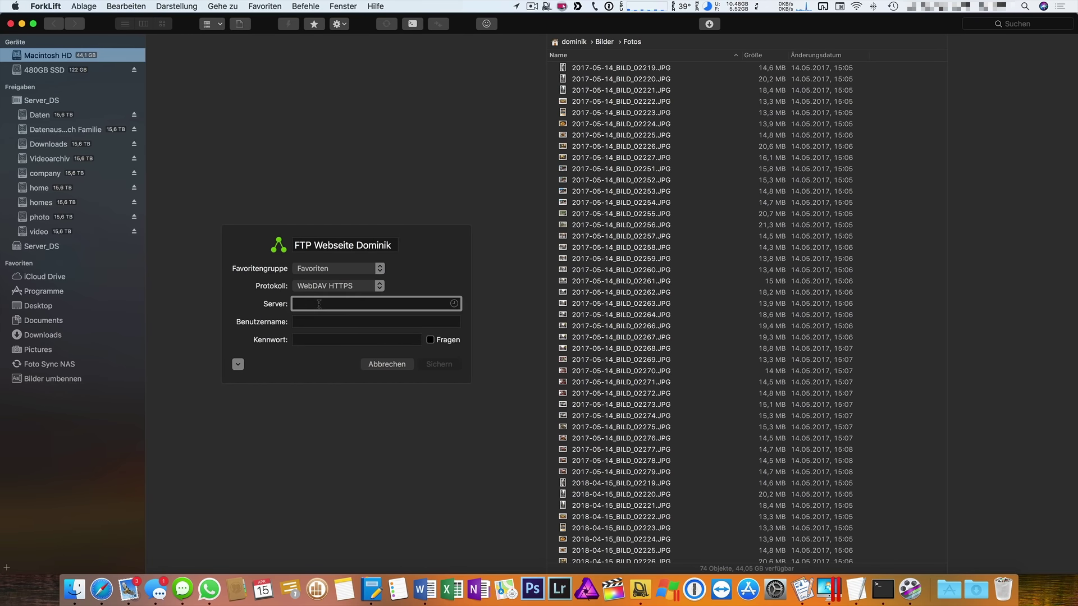
type("10.1.1.60")
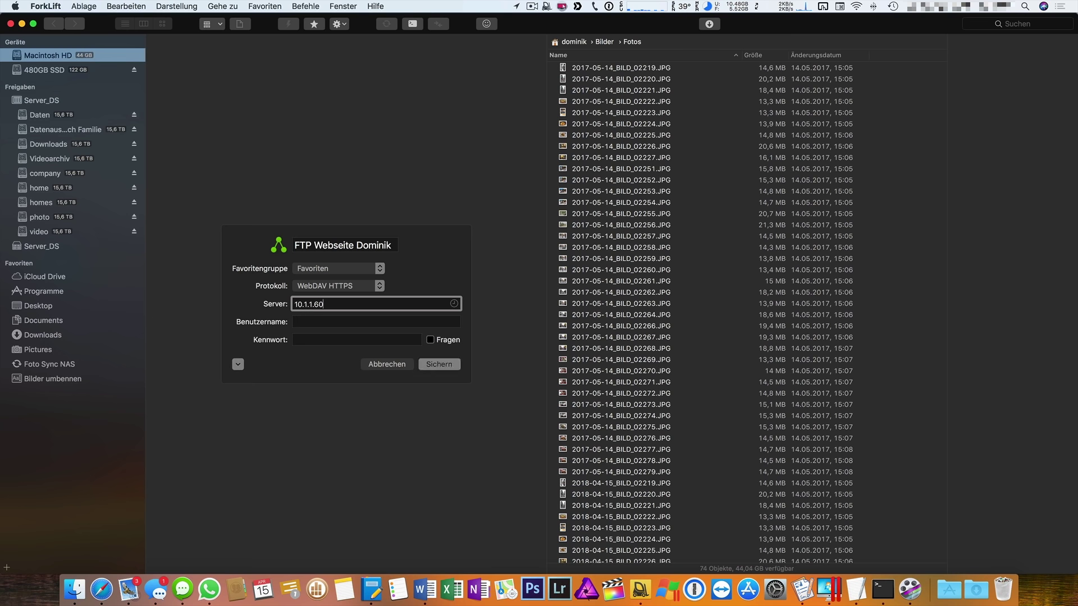
key("Tab")
type("dominik")
key("Tab")
type("********")
key("Tab")
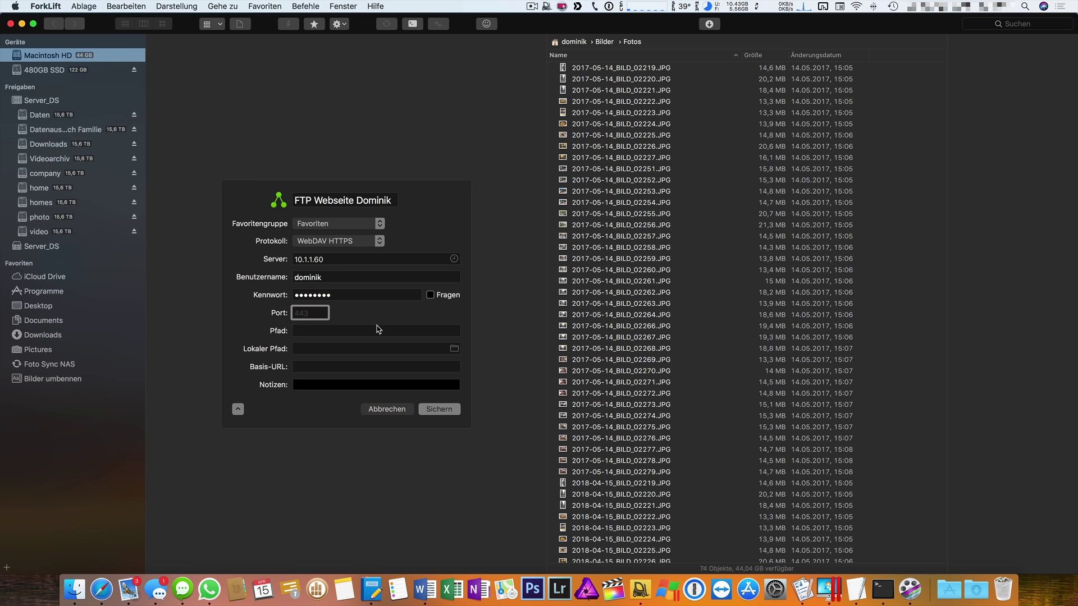
type("5006")
left_click(448, 410)
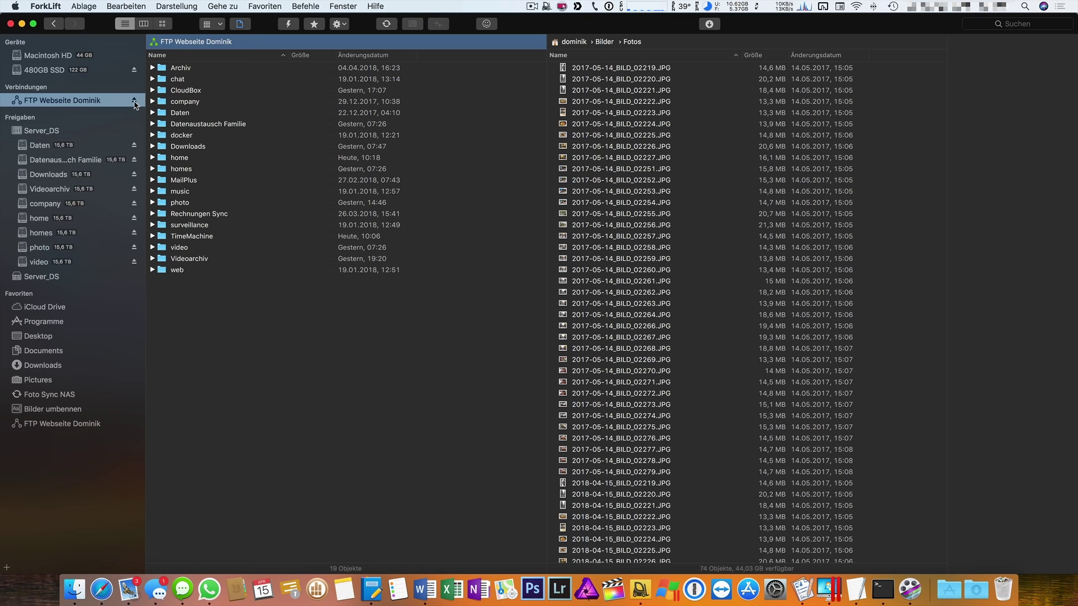
Disconnect from the website server and open the FTP website favourite's settings.
left_click(135, 100)
left_click(265, 6)
left_click(275, 25)
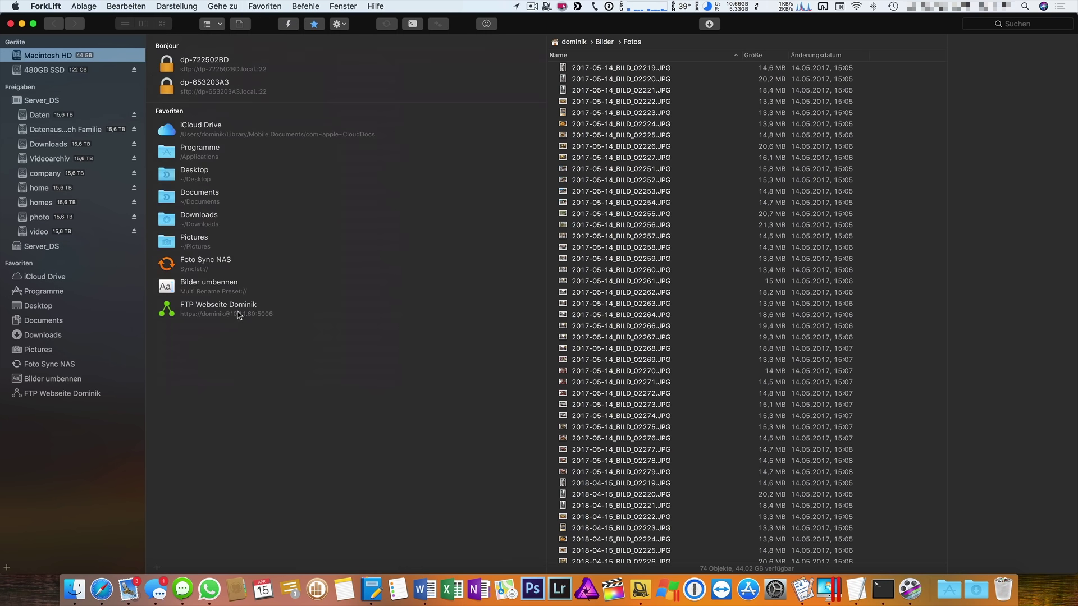
right_click(238, 315)
left_click(264, 328)
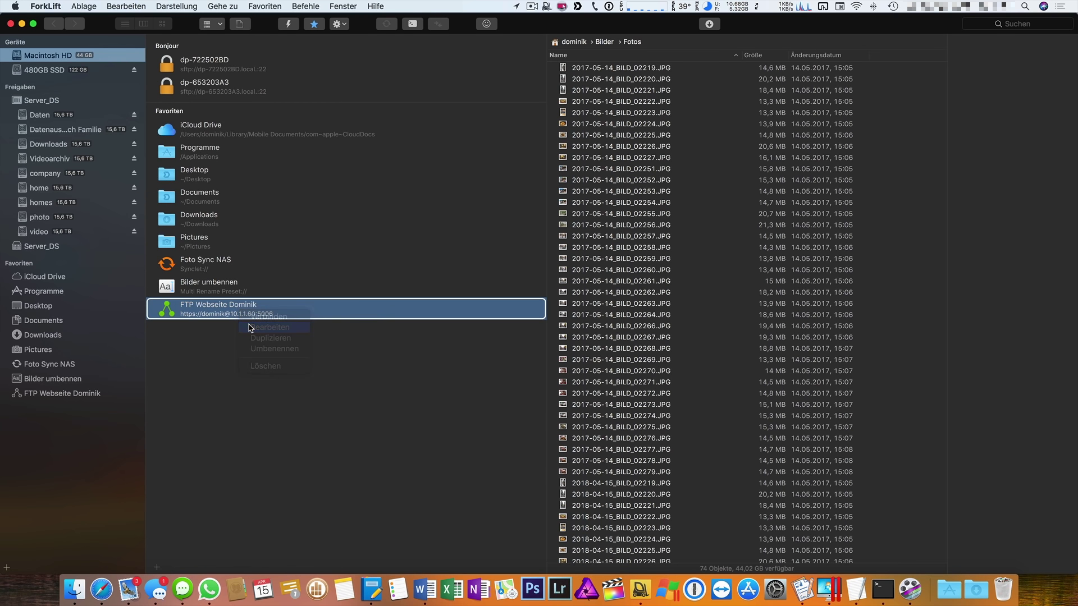
Fill in the account password, set the protocol to WebDAV HTTPS, and save the favourite.
left_click(377, 242)
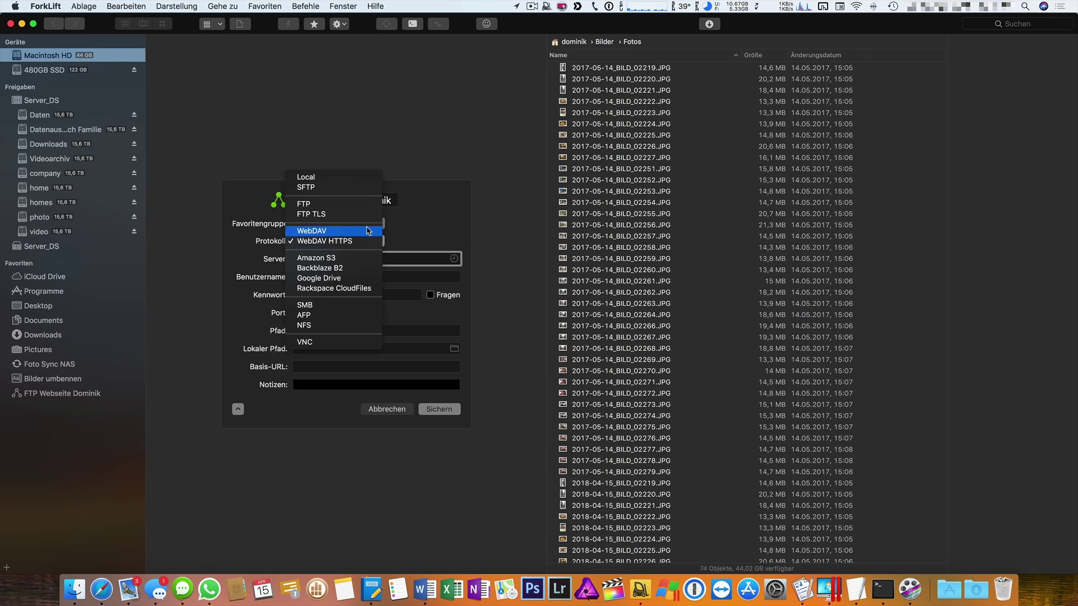
left_click(354, 210)
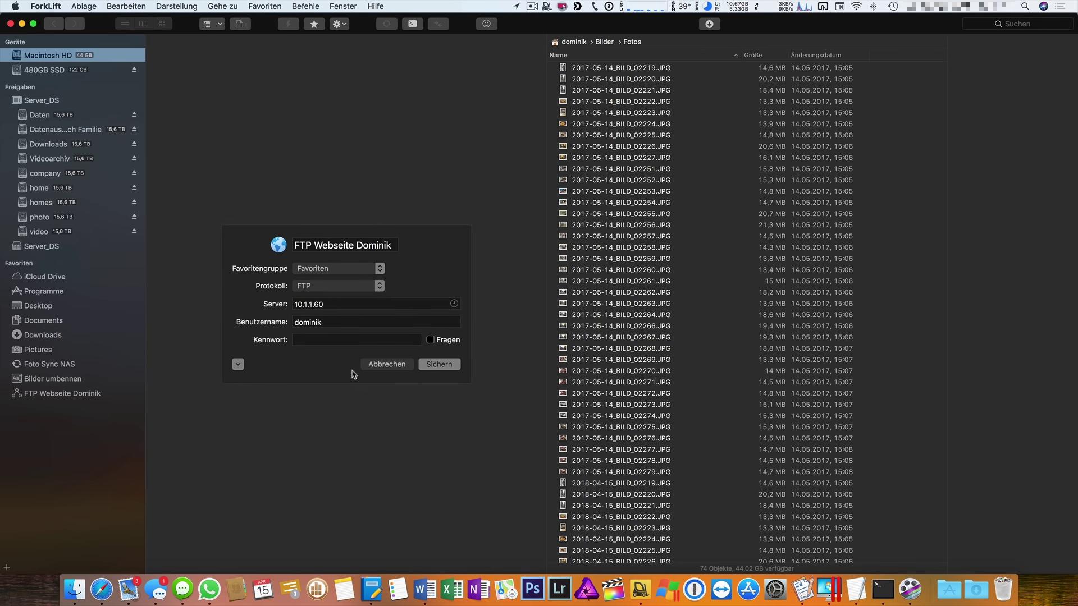
left_click(240, 365)
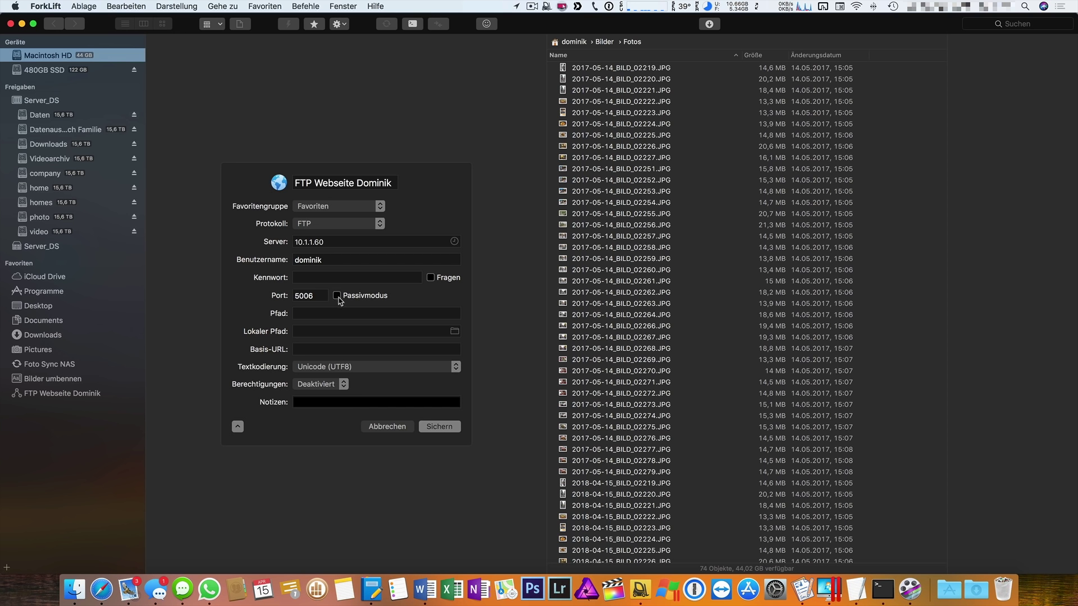
left_click(431, 278)
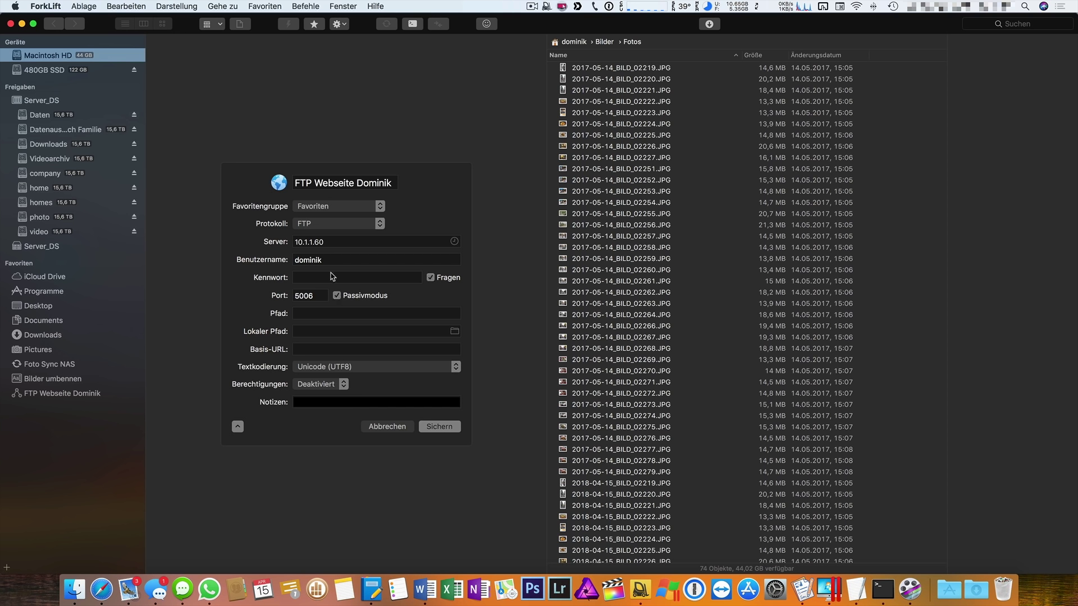
left_click(431, 277)
left_click(308, 314)
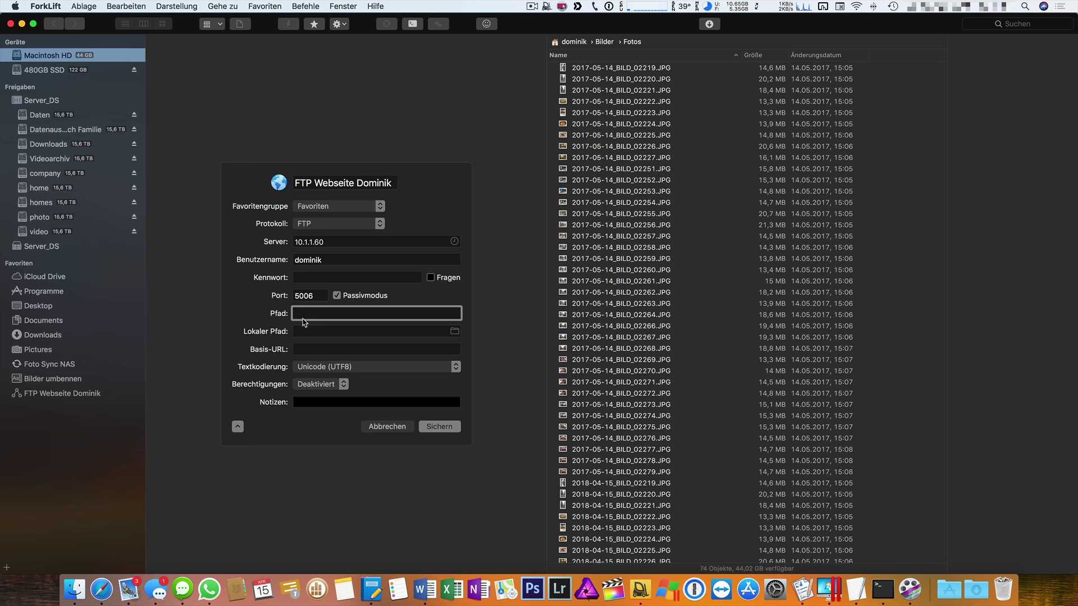
key("shift+Tab")
key("shift+Tab")
key("super+v")
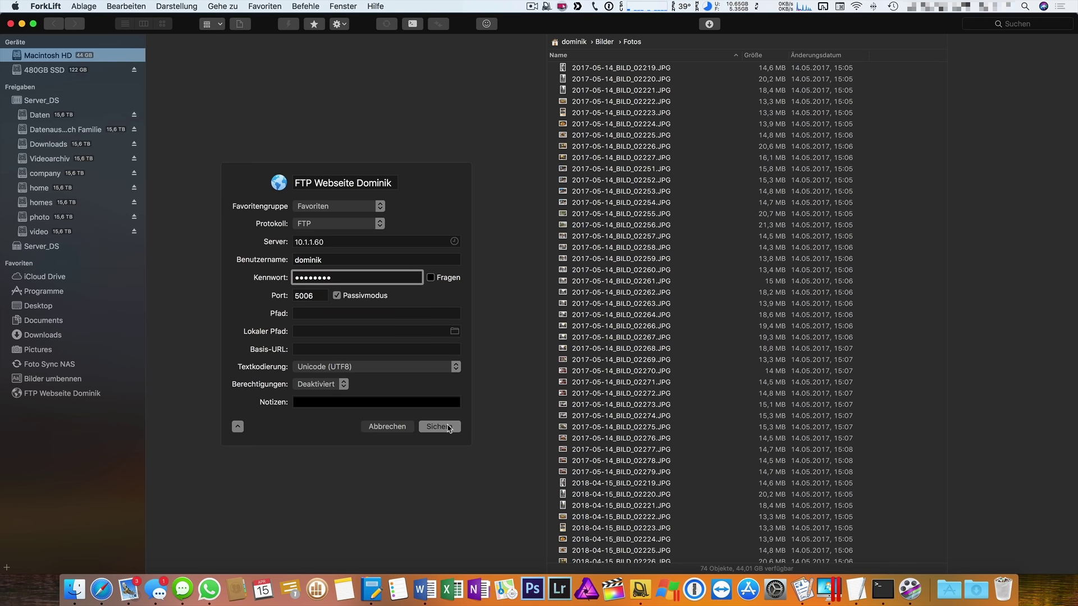
left_click(344, 225)
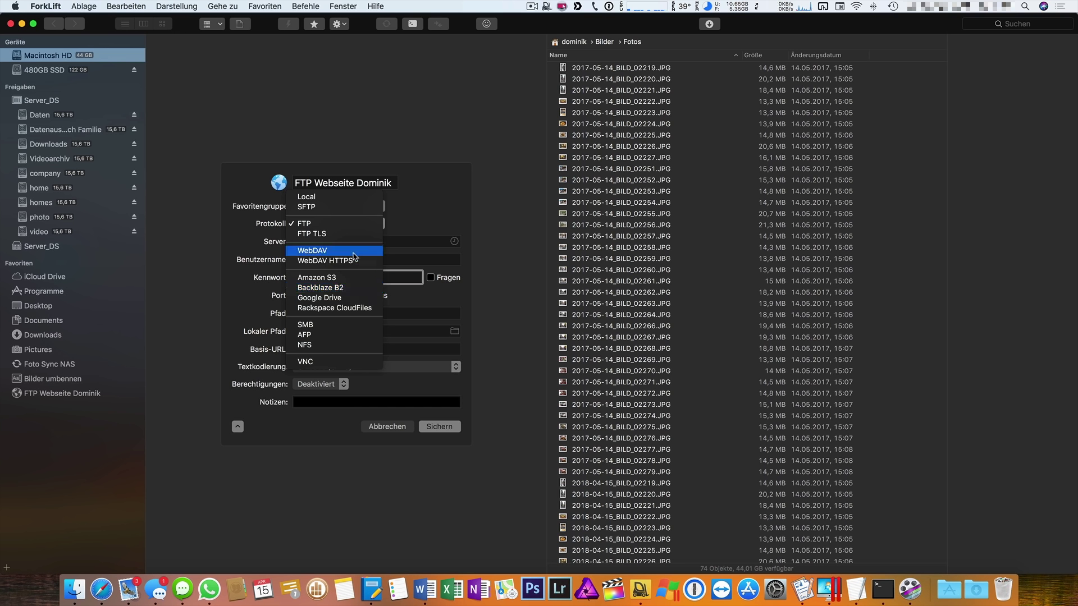
left_click(331, 261)
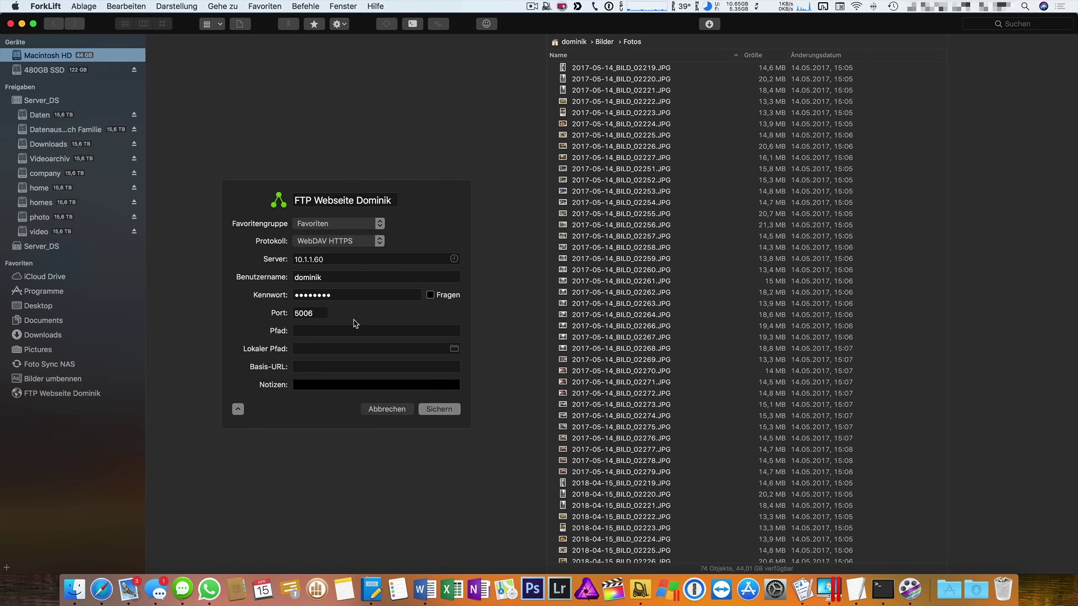
left_click(441, 409)
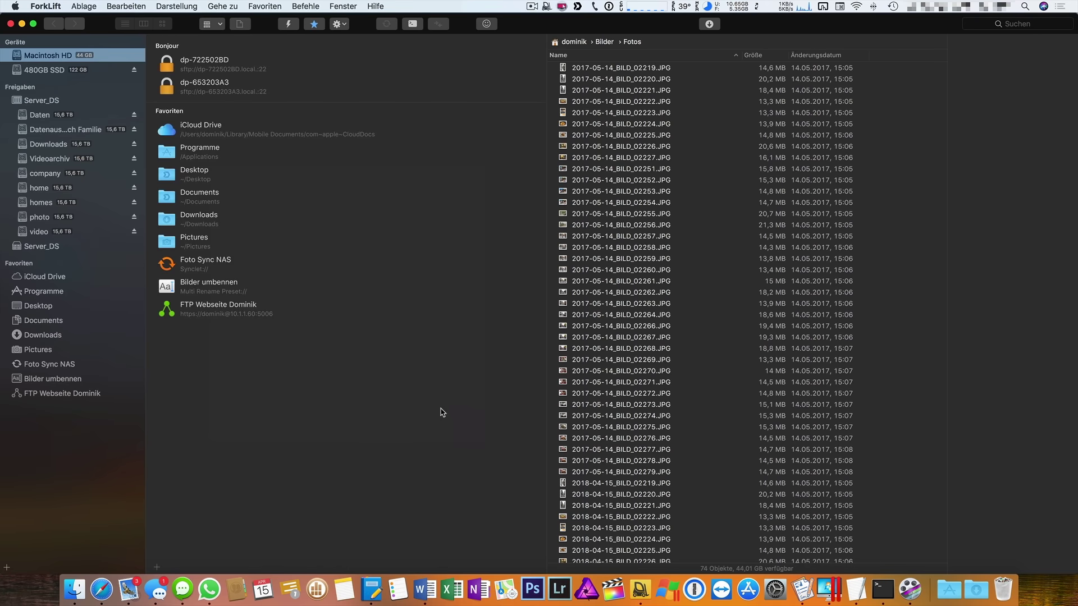
Choose Als Laufwerk mounten for the FTP website favourite from the menu-bar icon.
left_click(546, 9)
mouse_move(558, 45)
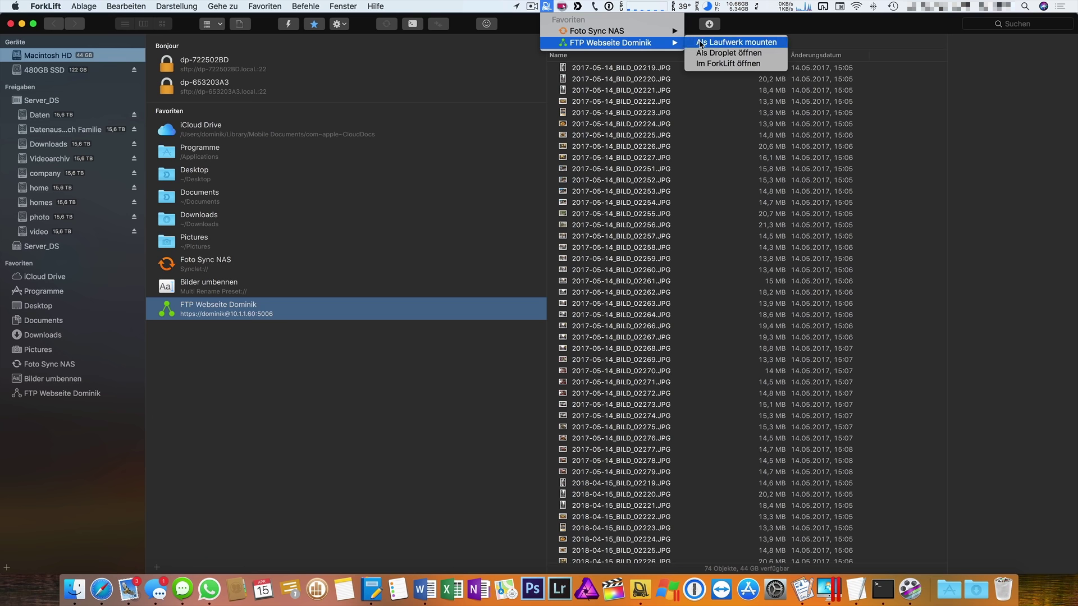
left_click(756, 46)
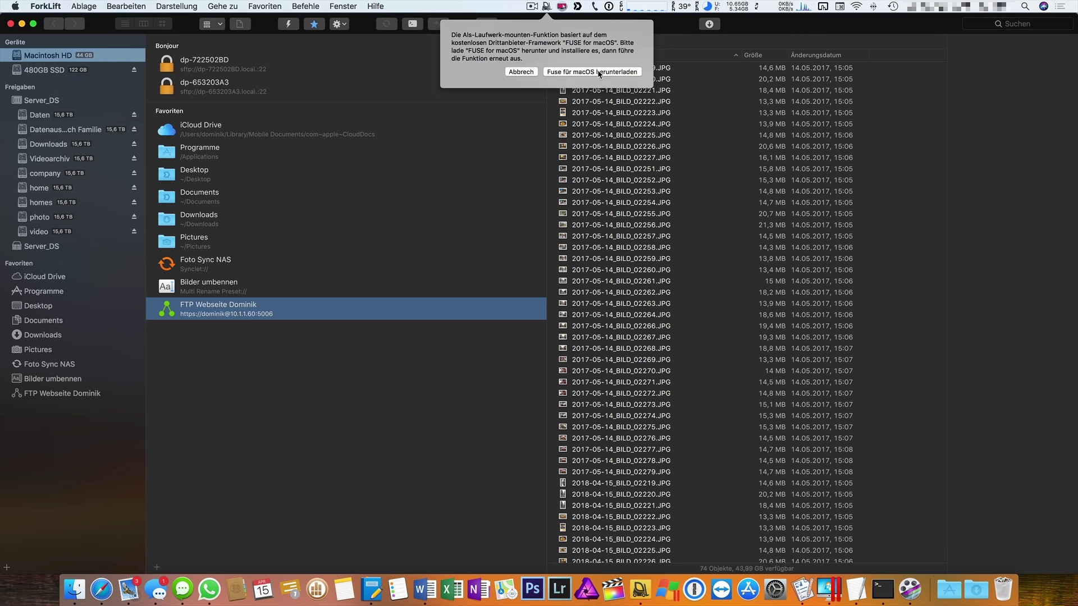
Close the FUSE for macOS notice.
left_click(533, 74)
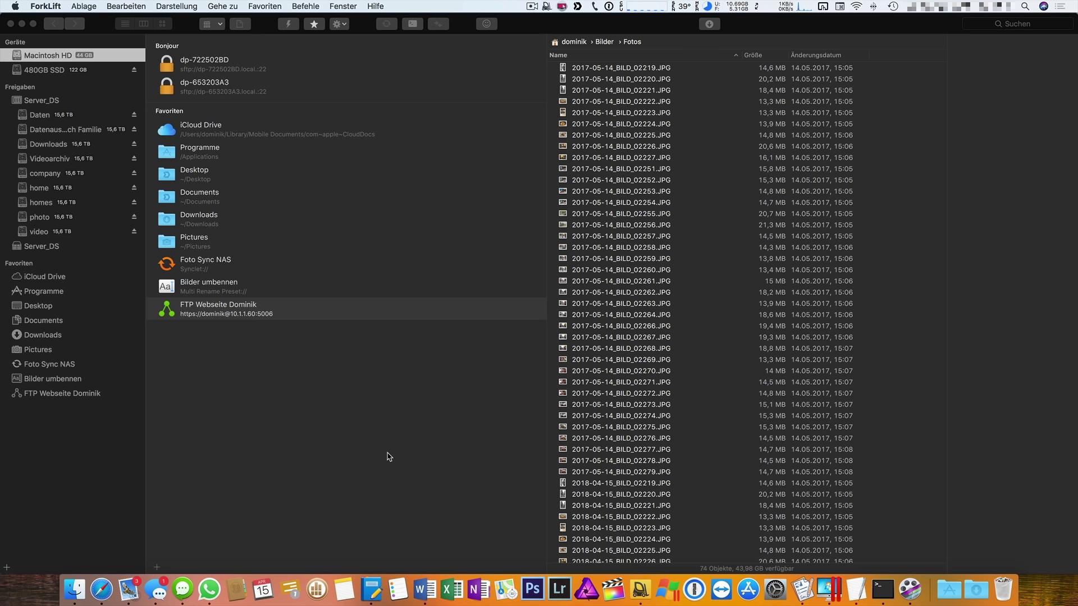
Bring the main window forward and delete the FTP website favourite from the sidebar.
left_click(547, 7)
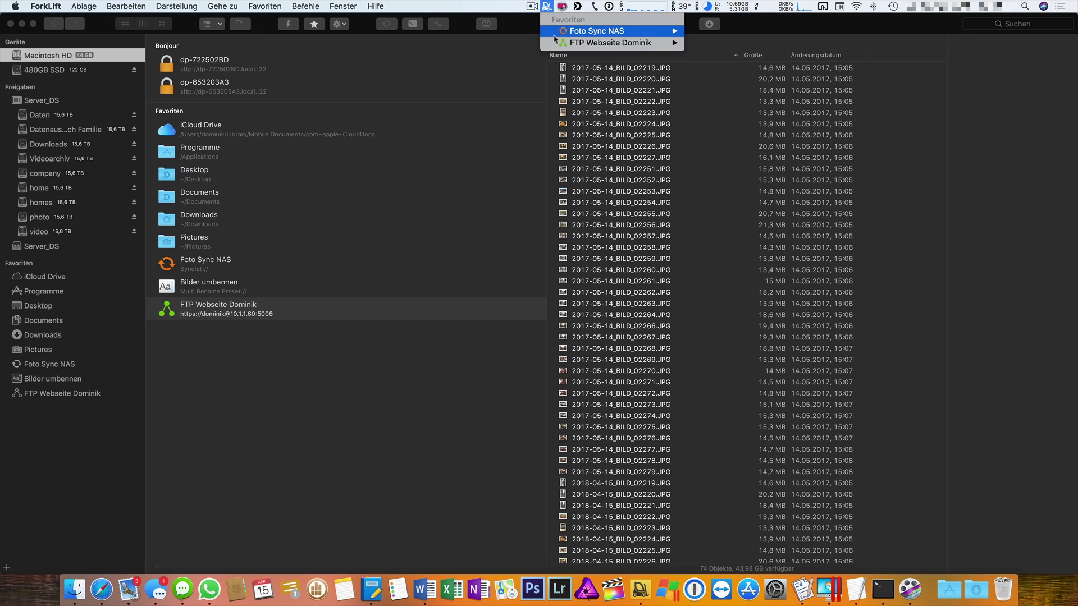
mouse_move(618, 42)
left_click(719, 45)
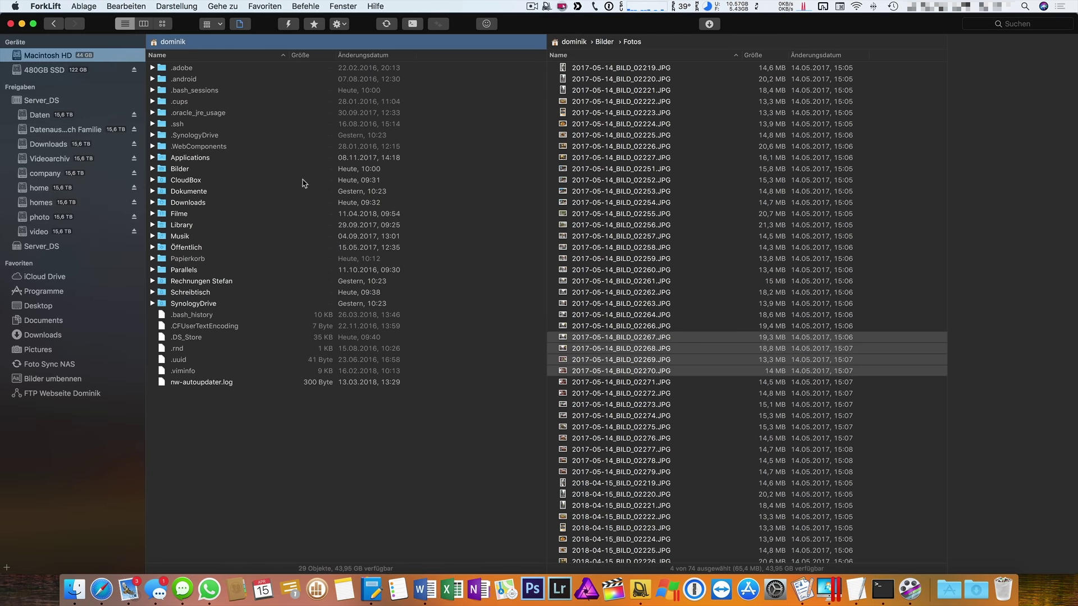
right_click(61, 393)
left_click(104, 449)
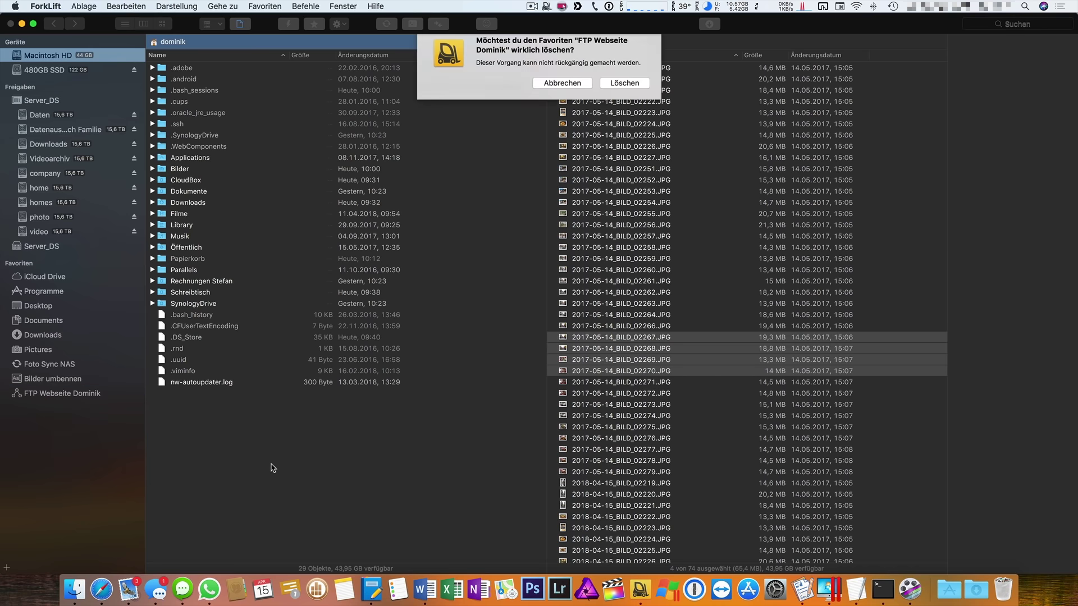
key("Return")
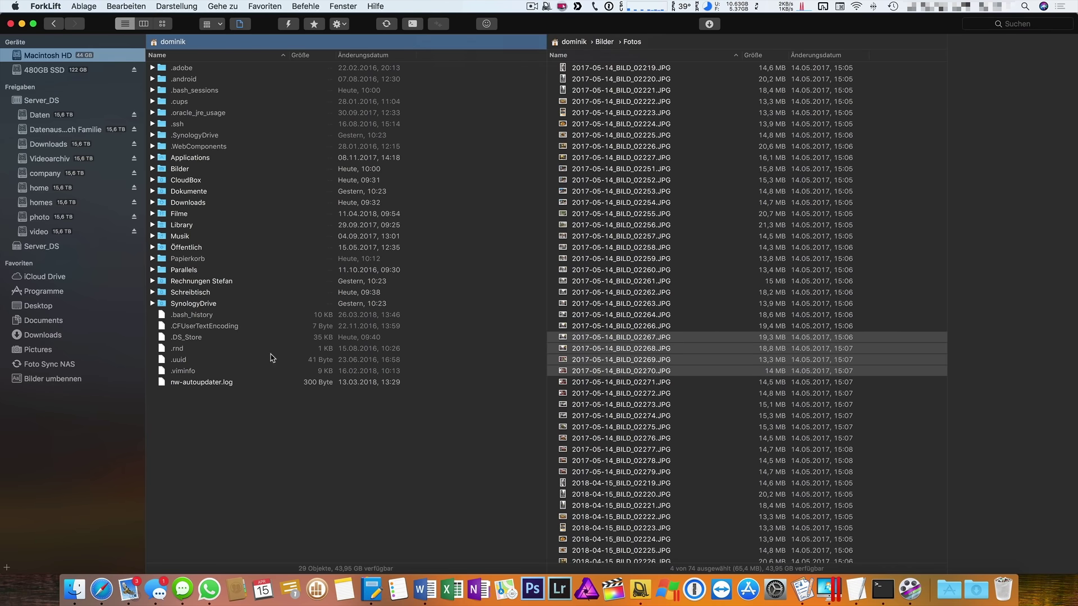
Show the favourites overview and bring up the + options for adding a favourite.
left_click(265, 5)
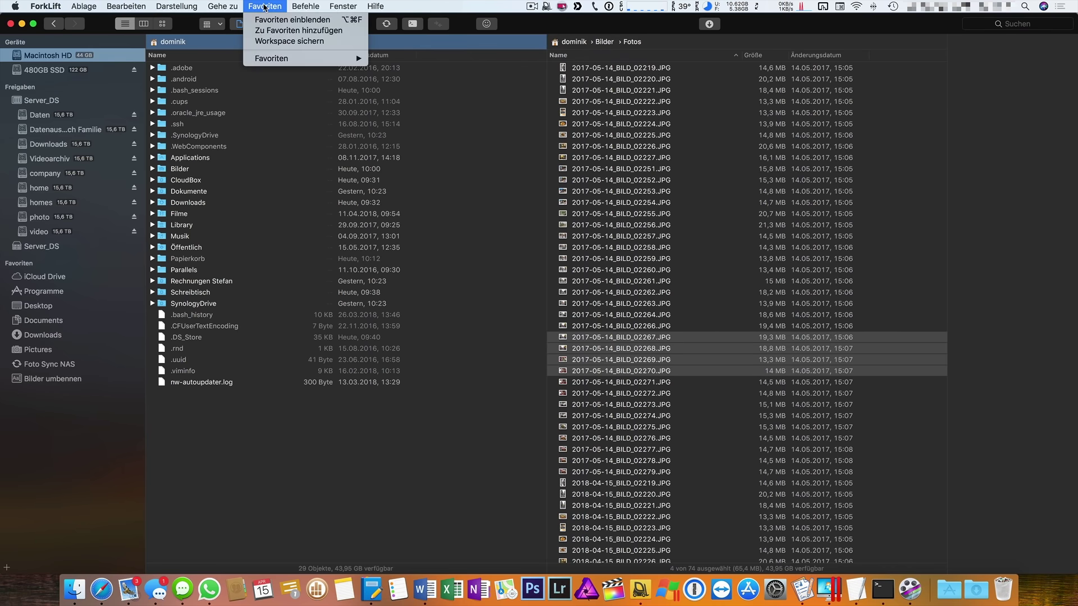
left_click(270, 22)
left_click(158, 568)
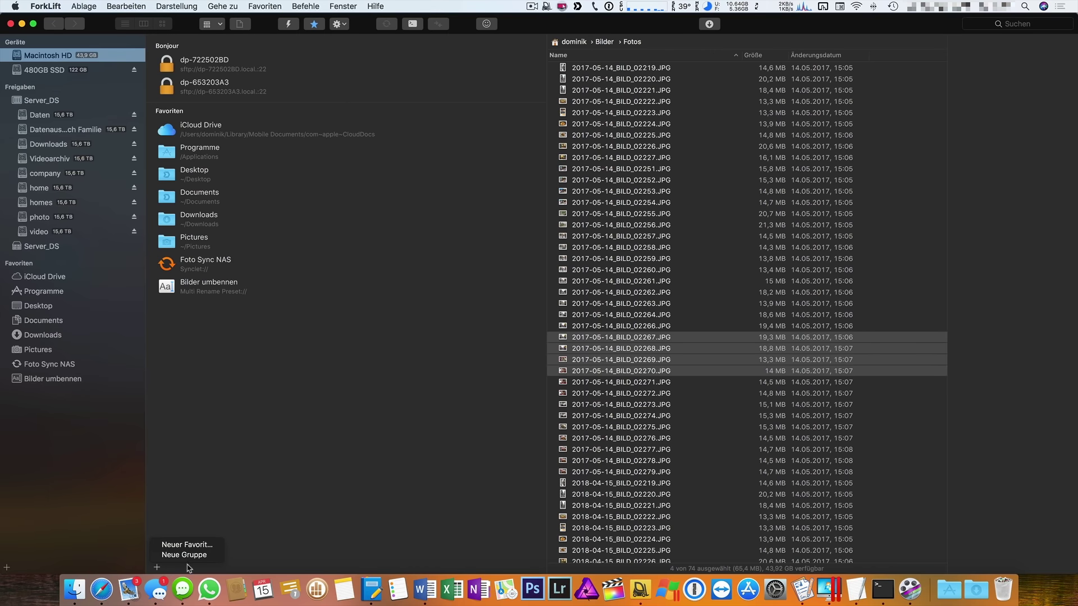
Create a new favourite named for the user's WebDAV DiskStation.
left_click(188, 545)
left_click(343, 201)
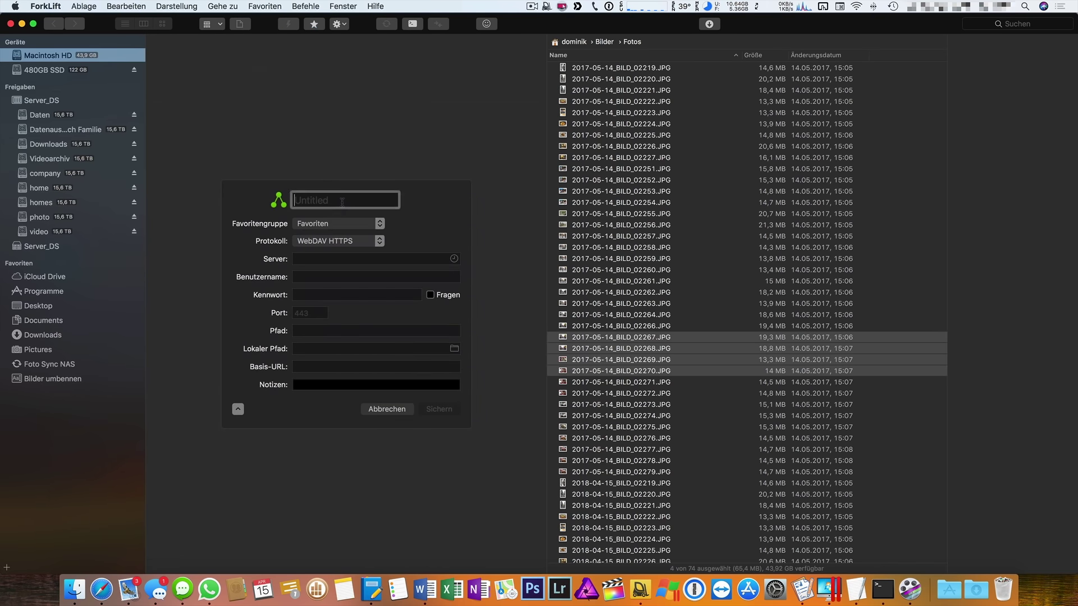
type("WebDA")
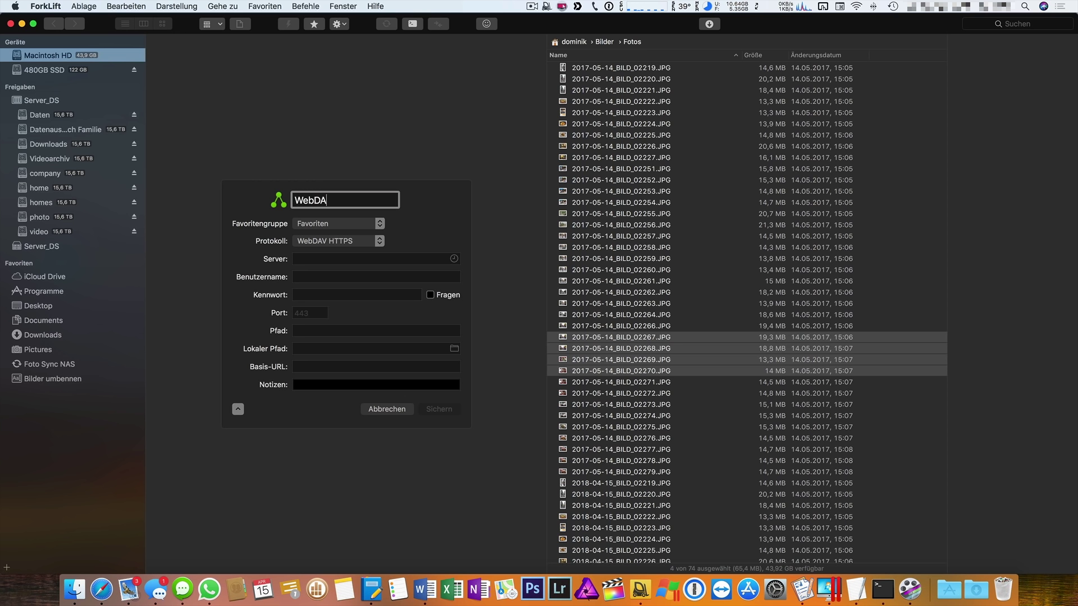
type("V Dominik DiskStation")
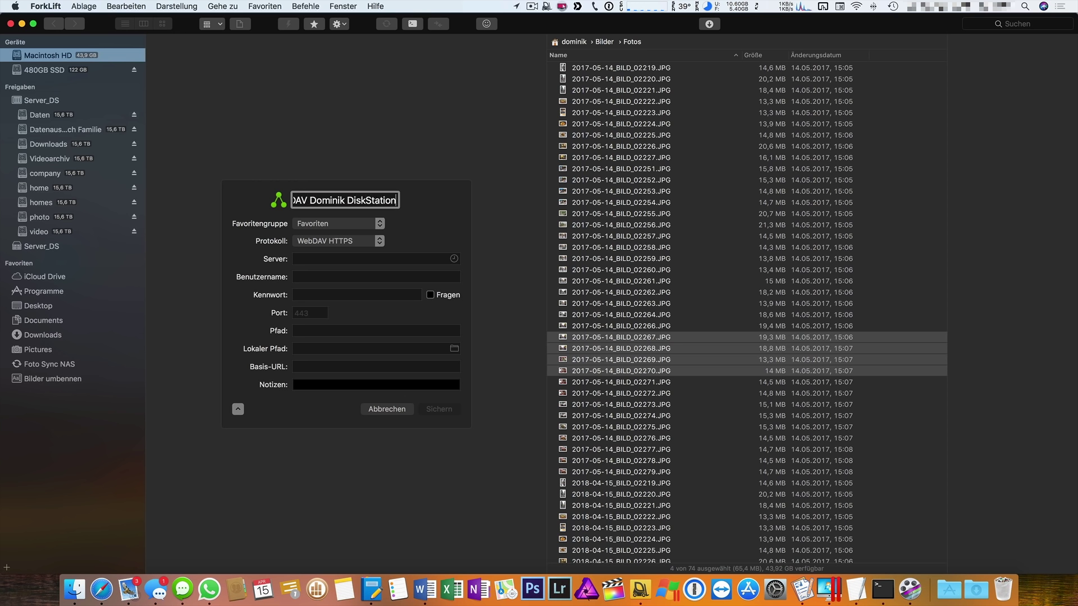
key("Tab")
key("Tab")
Enter server 10.1.1.60, the account username and password, port 5006, and path /home, then save.
left_click(371, 259)
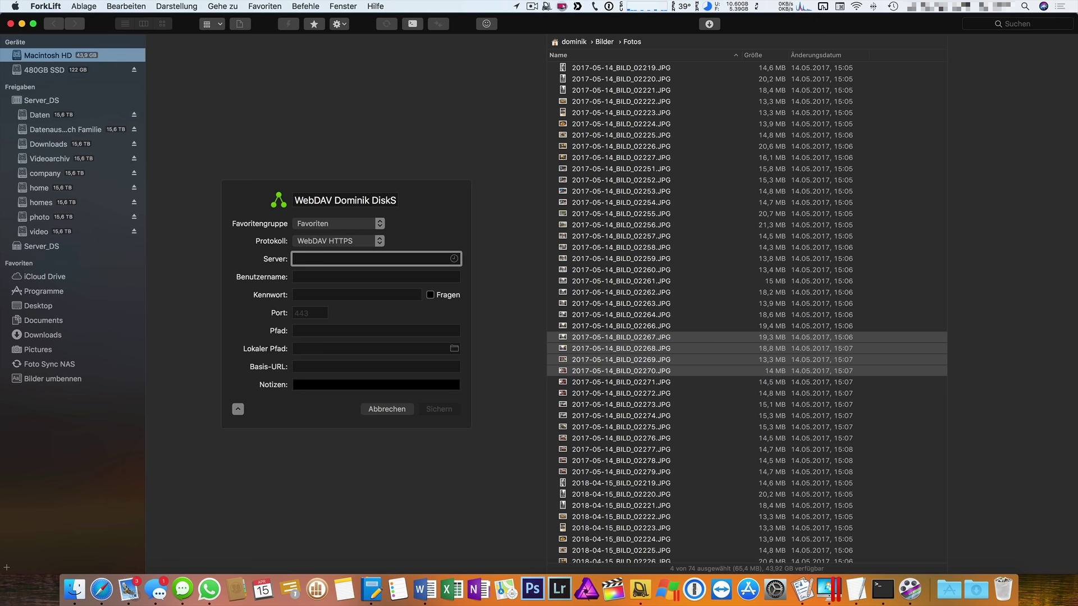
type("10.1.1.60")
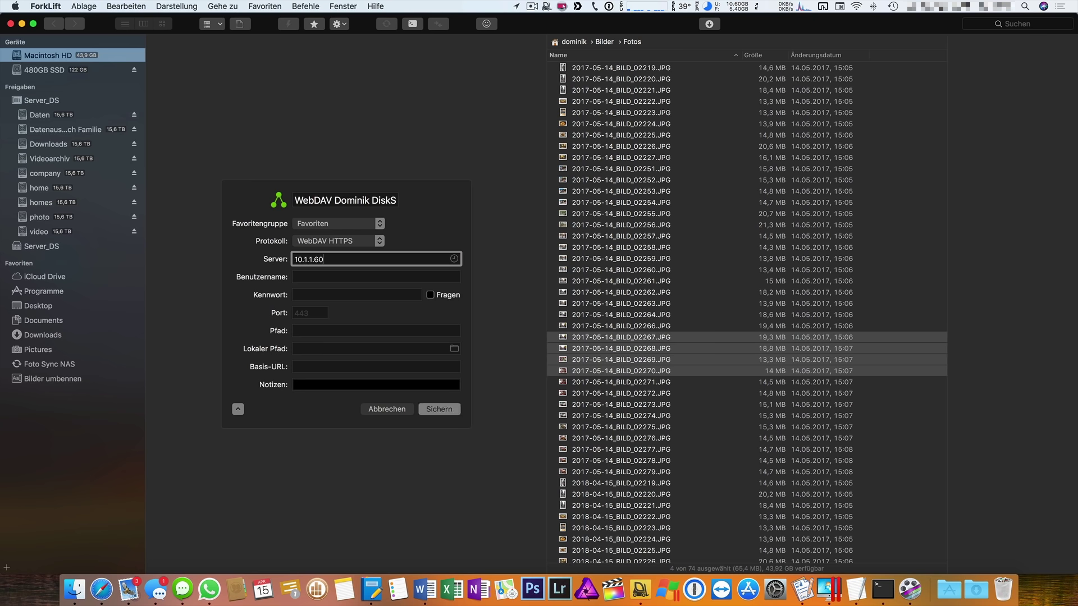
key("Tab")
type("dominik")
key("Tab")
type("••")
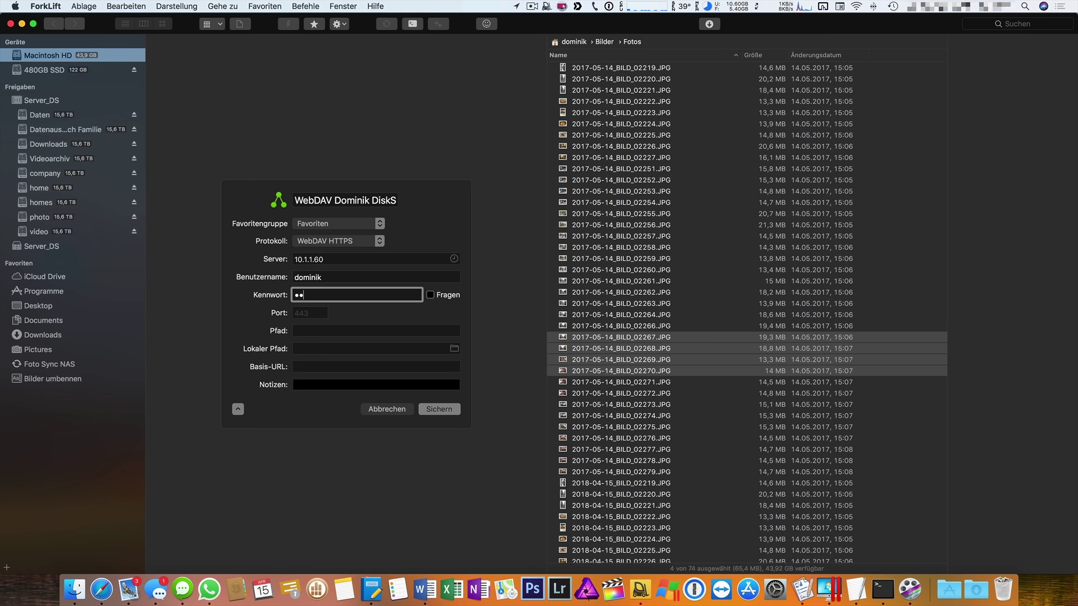
type("••••••")
key("Tab")
type("50")
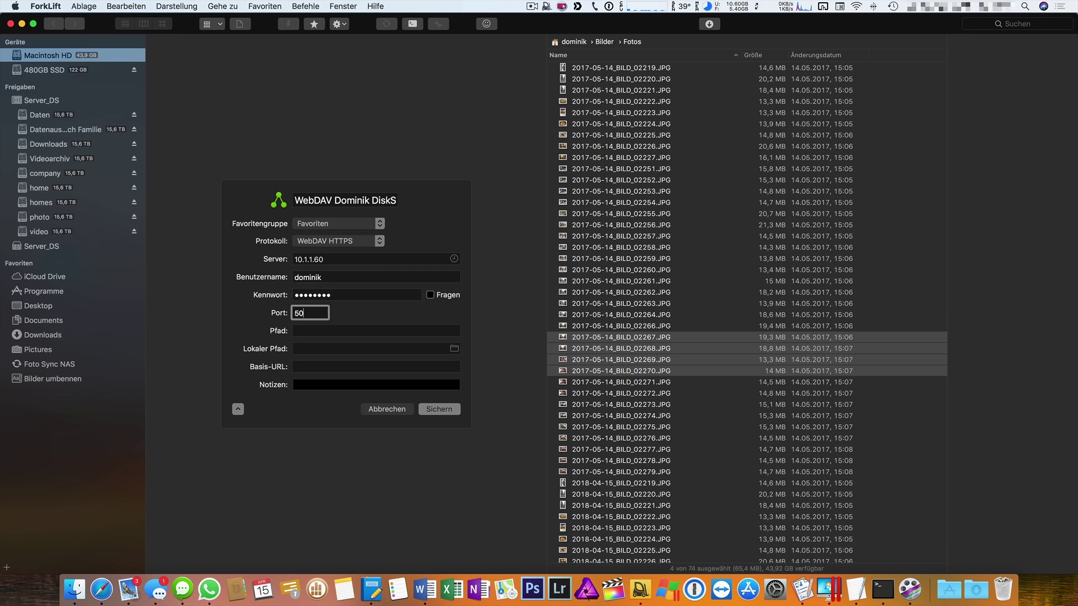
key("Tab")
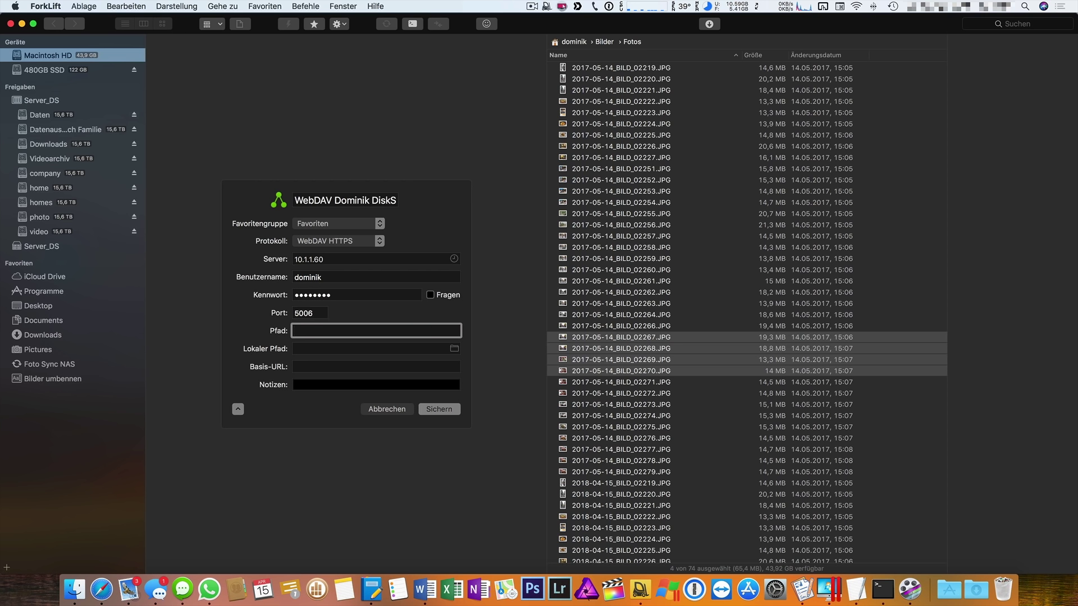
type("/home/")
left_click(441, 409)
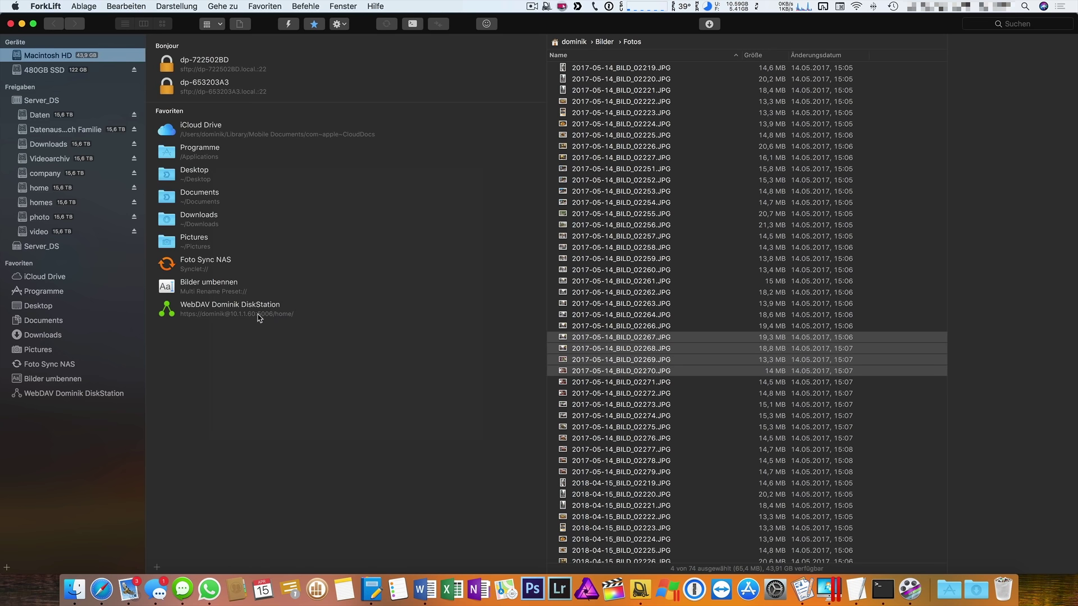
Connect to the WebDAV DiskStation favorite and open it as an upload droplet.
left_click(260, 316)
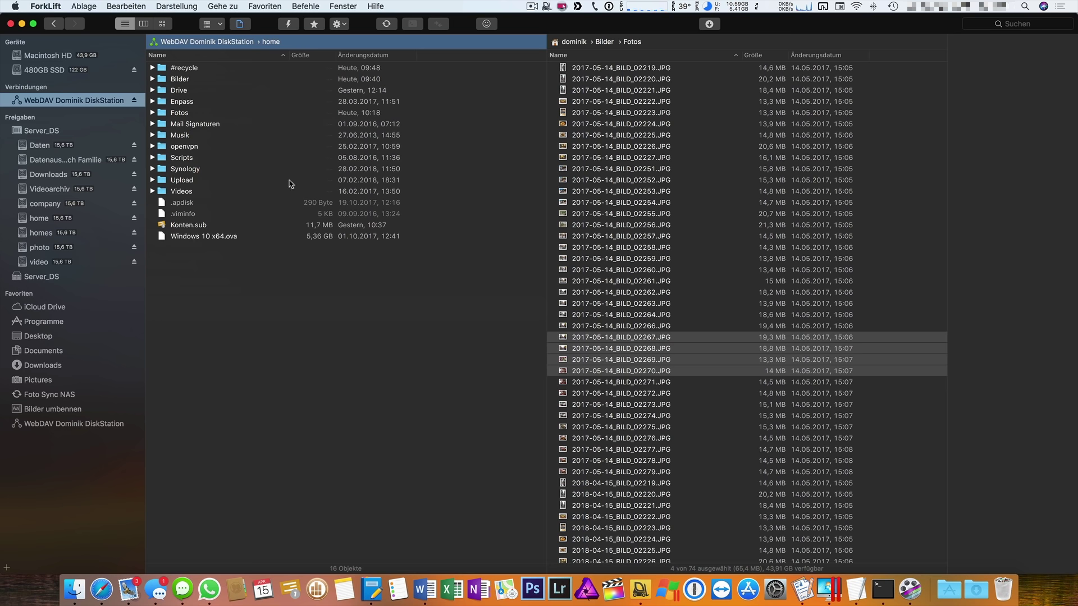
left_click(546, 7)
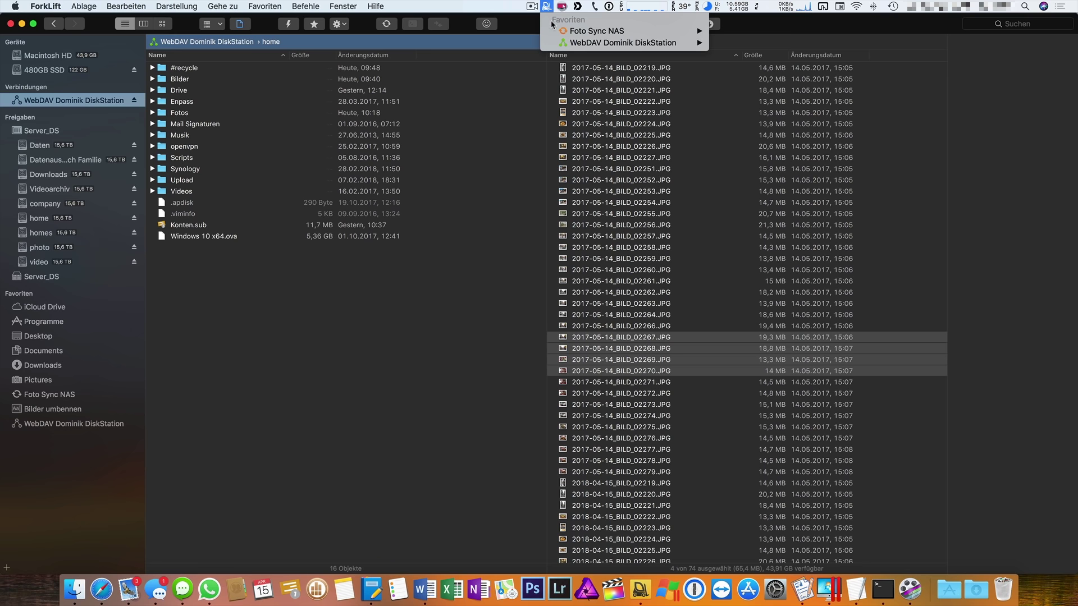
mouse_move(588, 44)
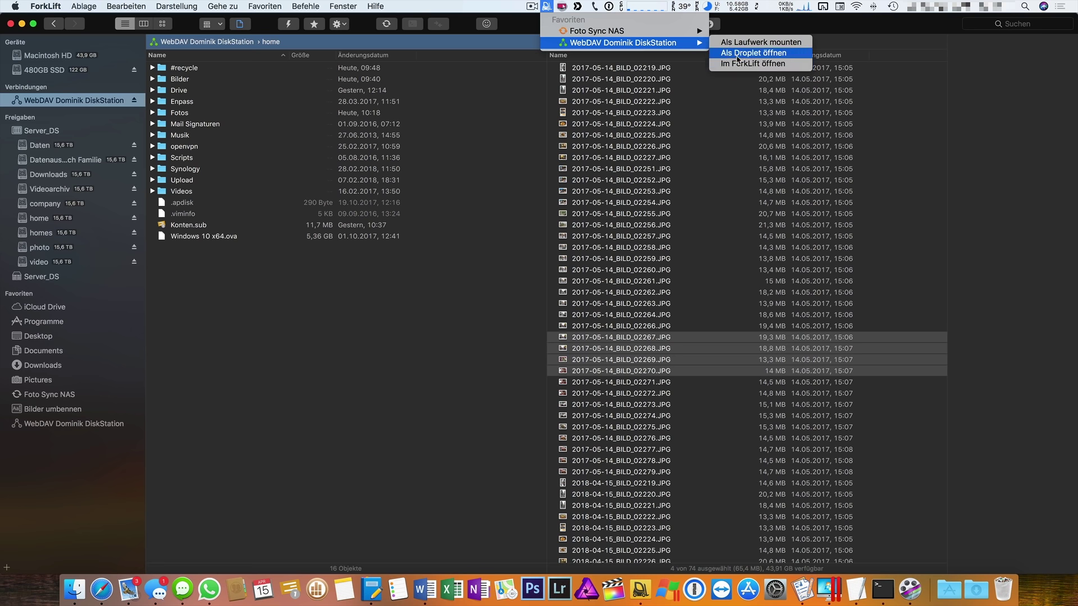
left_click(737, 52)
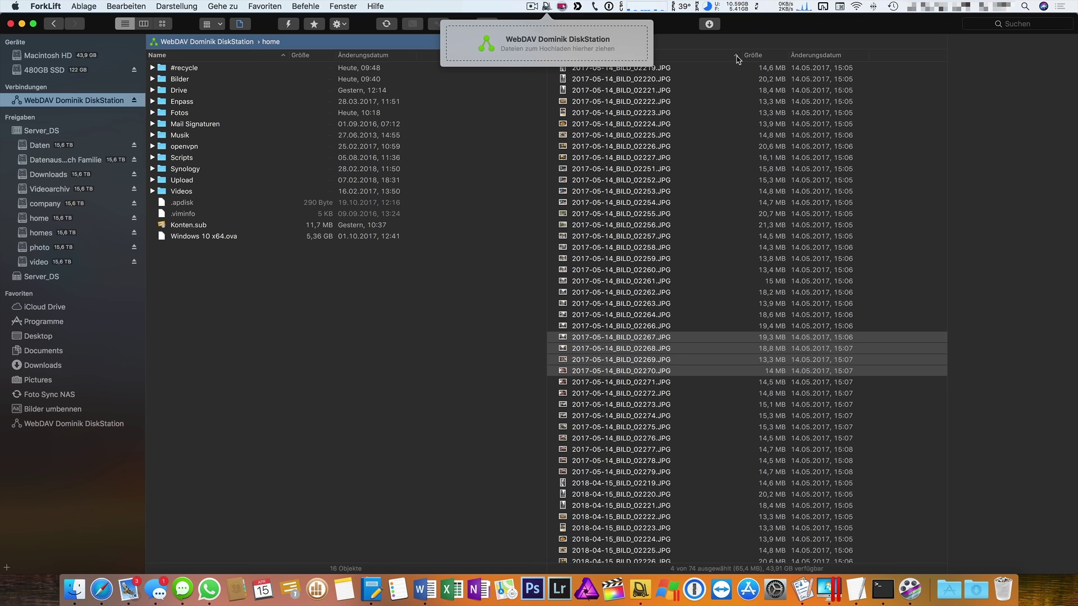
Drop the four selected 2017 photos onto the droplet, allowing the saved server password.
left_click_drag(651, 343, 550, 45)
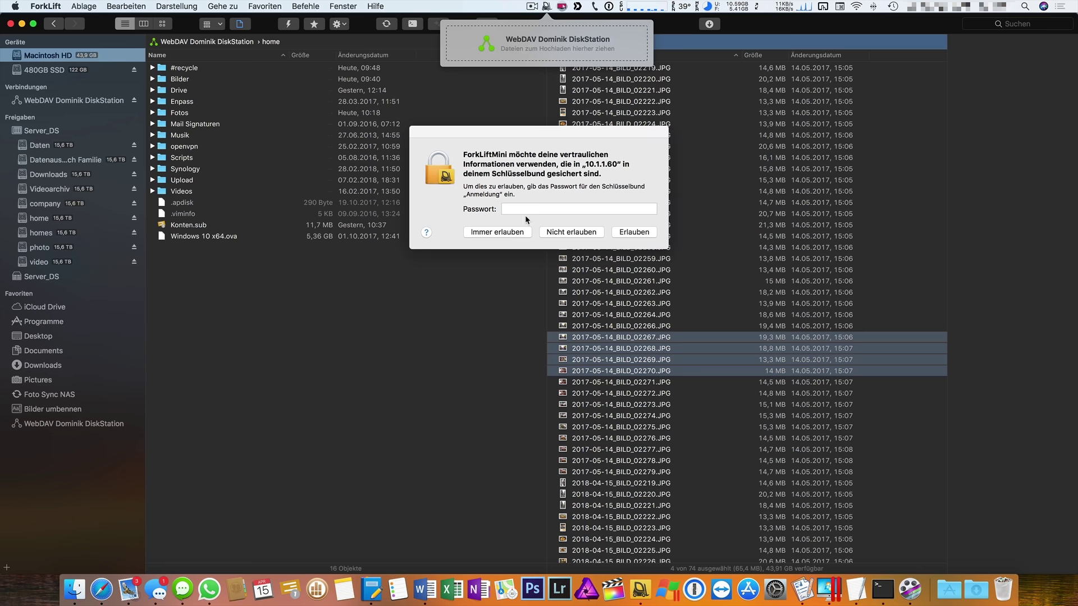
type("********")
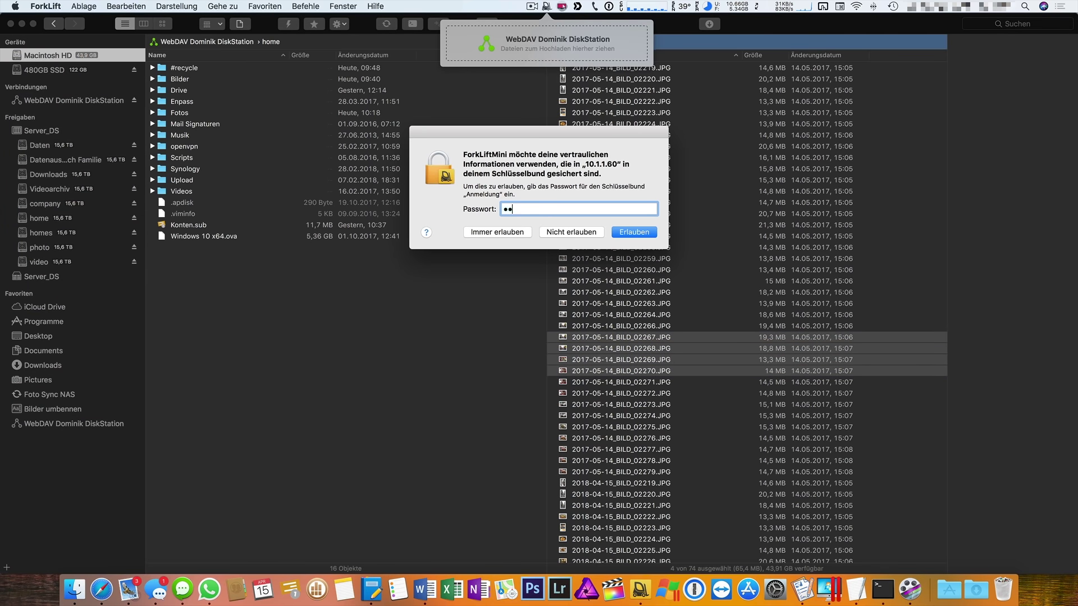
left_click(496, 235)
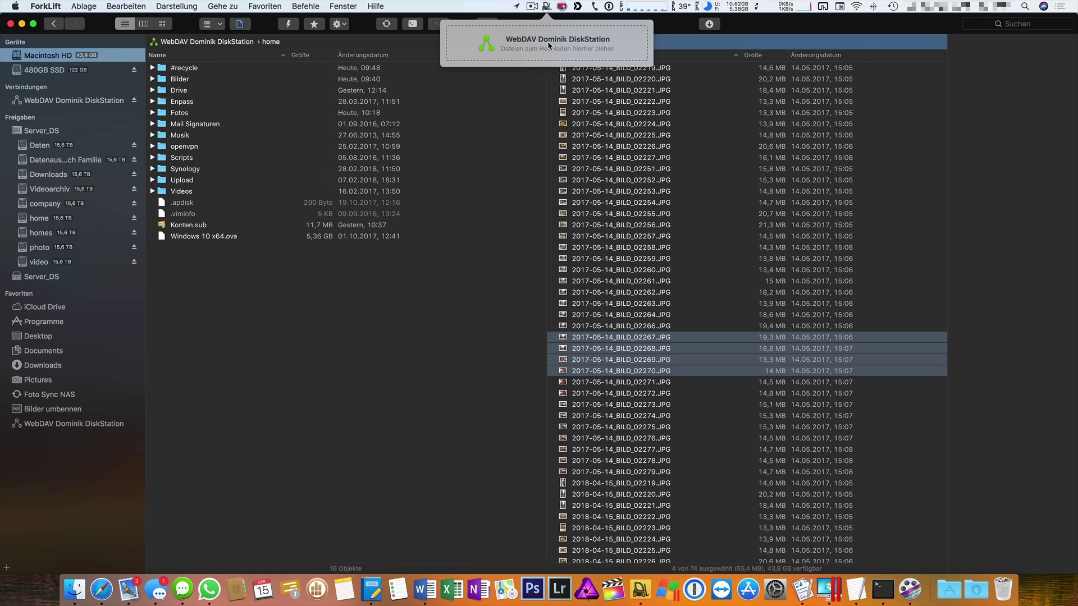
Upload photos 02255 through 02264 to the DiskStation home share via the drop popup.
left_click(348, 421)
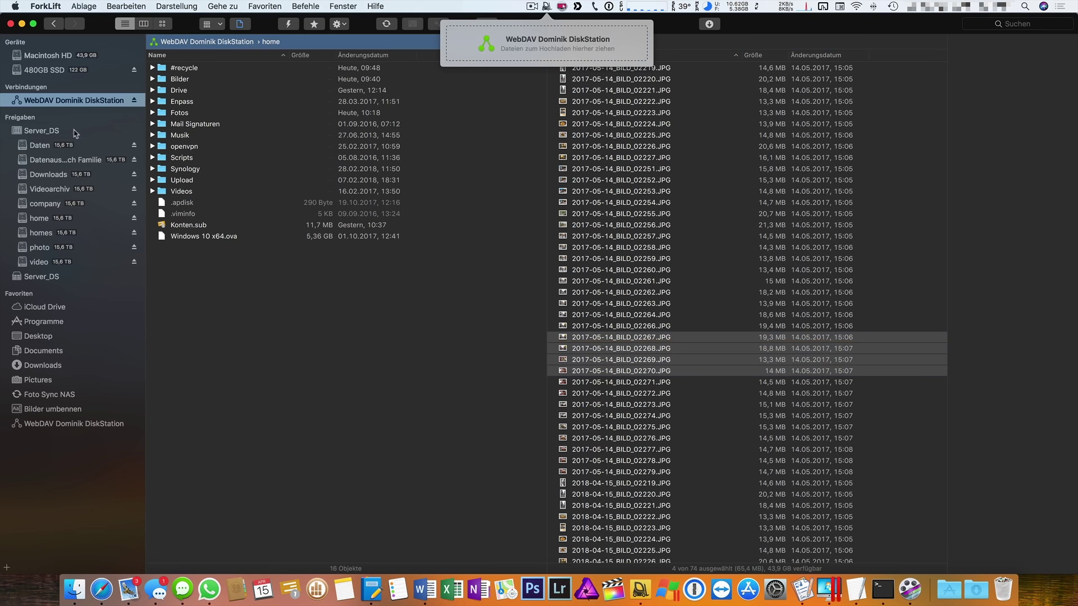
left_click(38, 222)
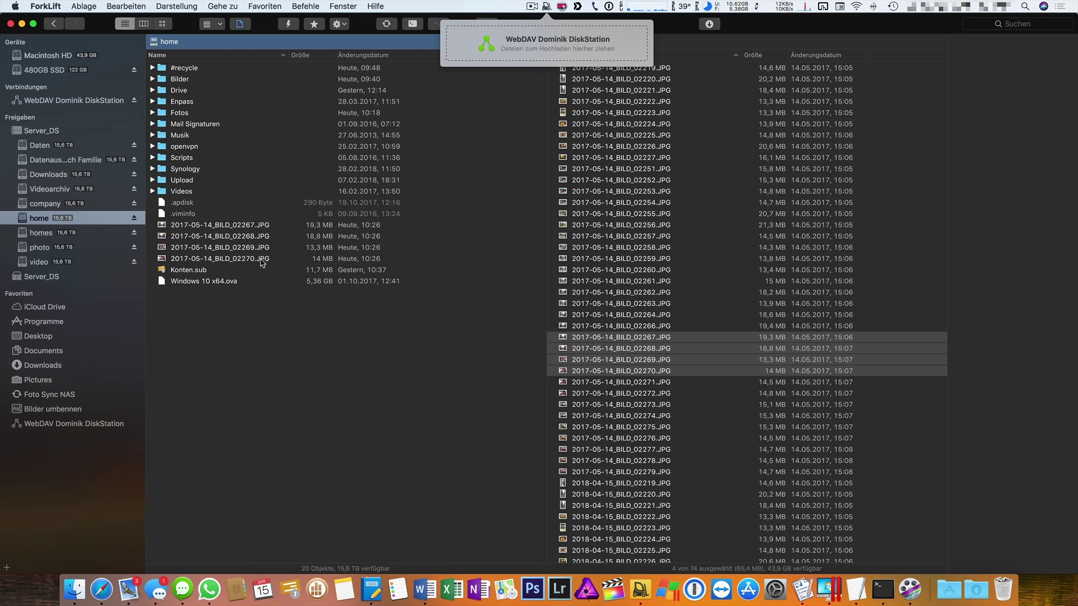
left_click(645, 314)
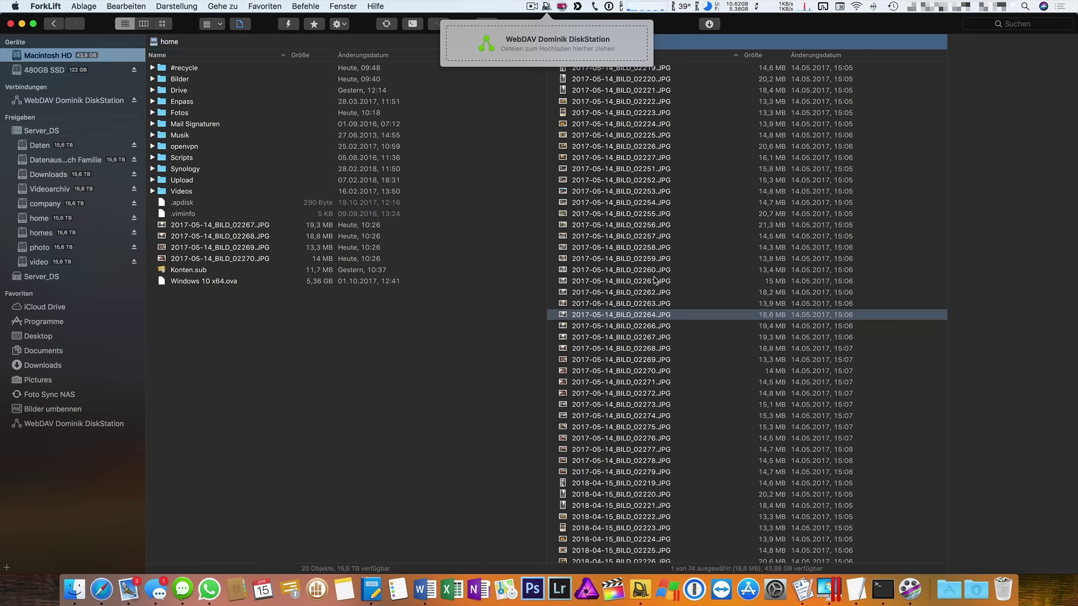
left_click(646, 214, "shift")
left_click_drag(645, 214, 567, 51)
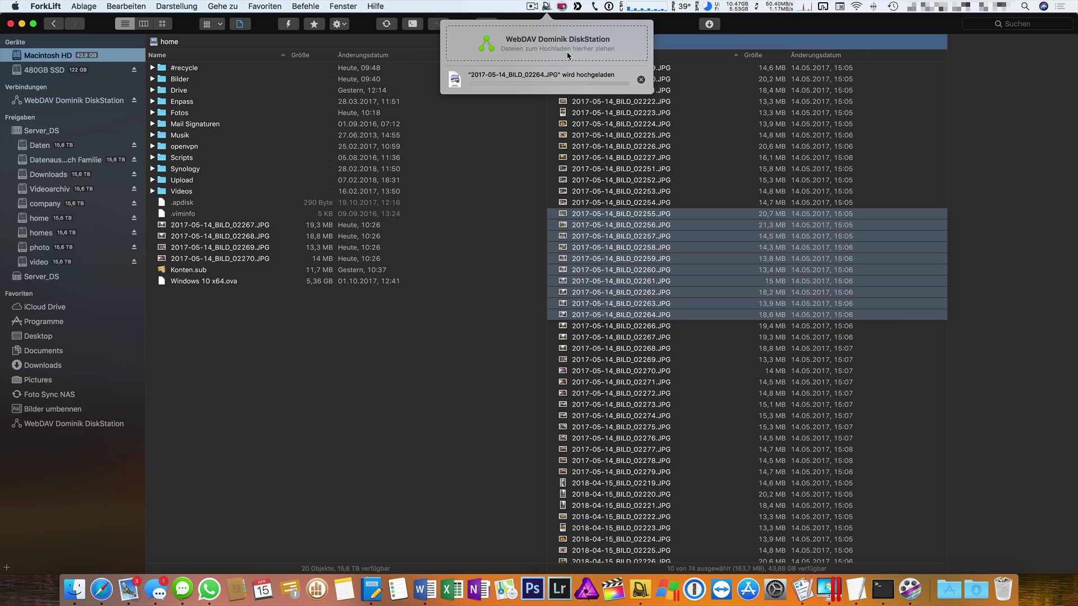
Move all fourteen uploaded 2017-05-14_BILD JPGs from the home share to the trash.
left_click(364, 325)
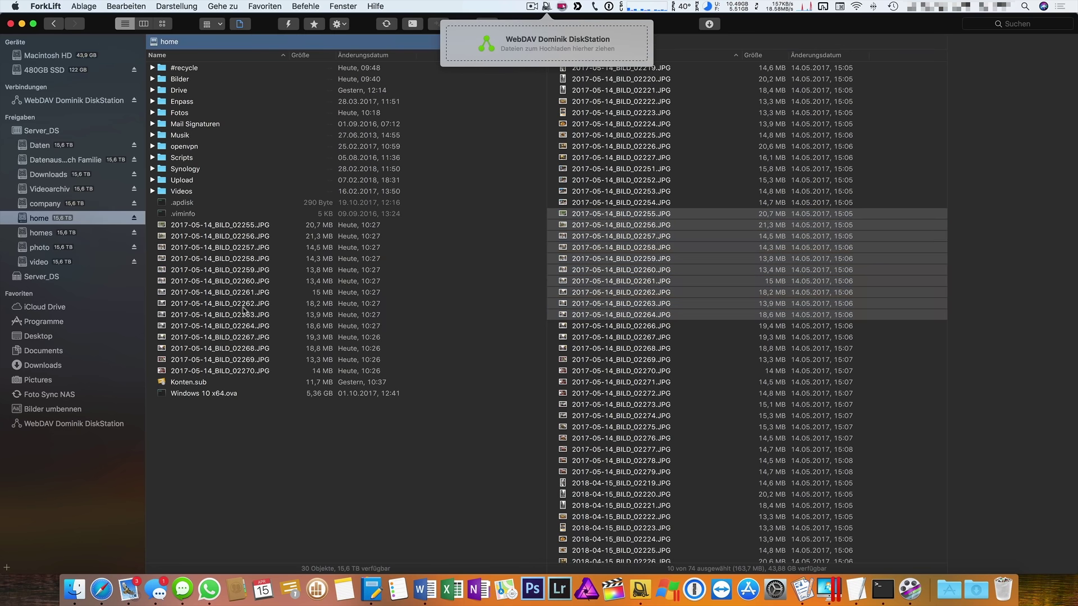
left_click(254, 225)
left_click(253, 370)
left_click(549, 7)
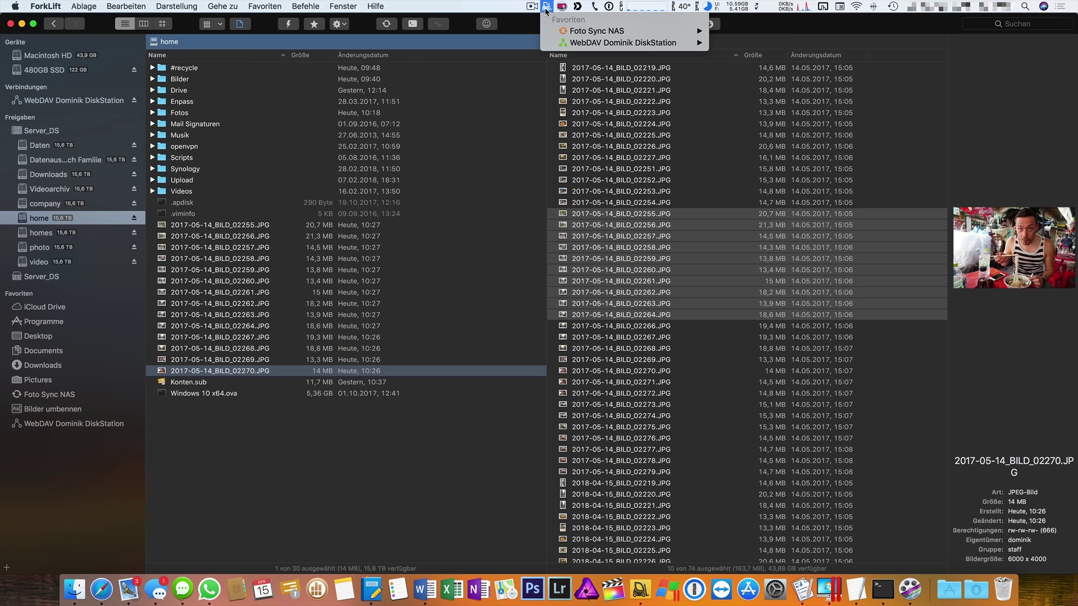
left_click(233, 224, "shift")
right_click(233, 226)
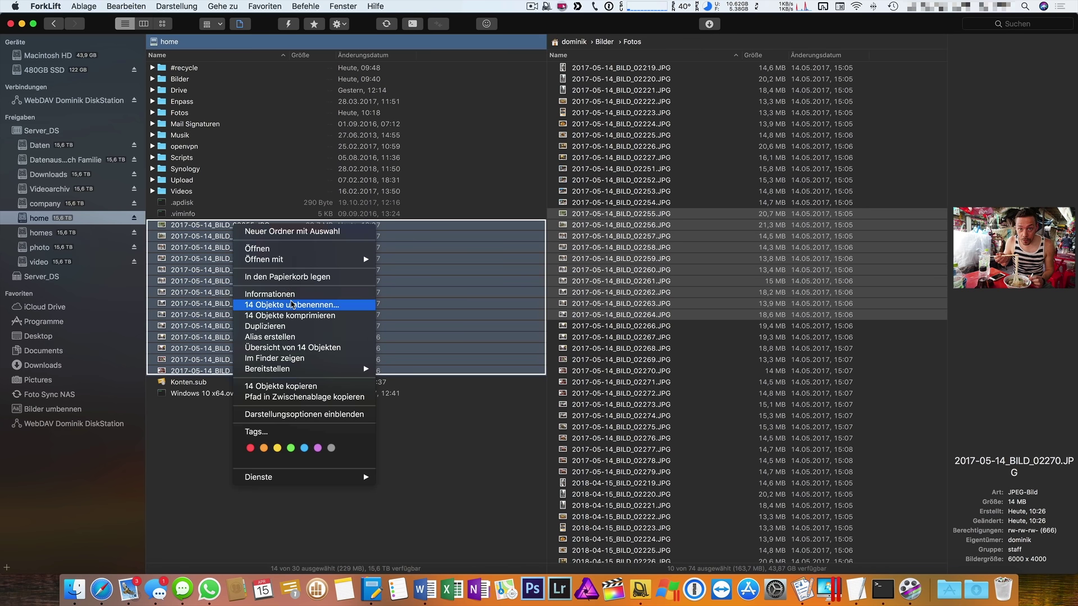
left_click(295, 277)
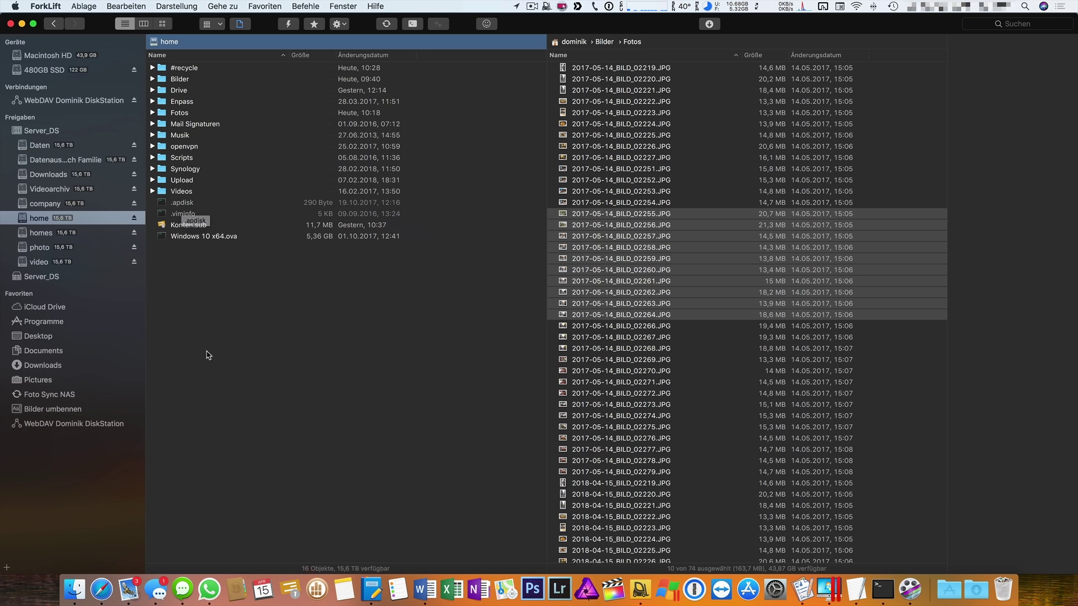
Navigate the right pane to the local dominik home folder.
left_click(578, 44)
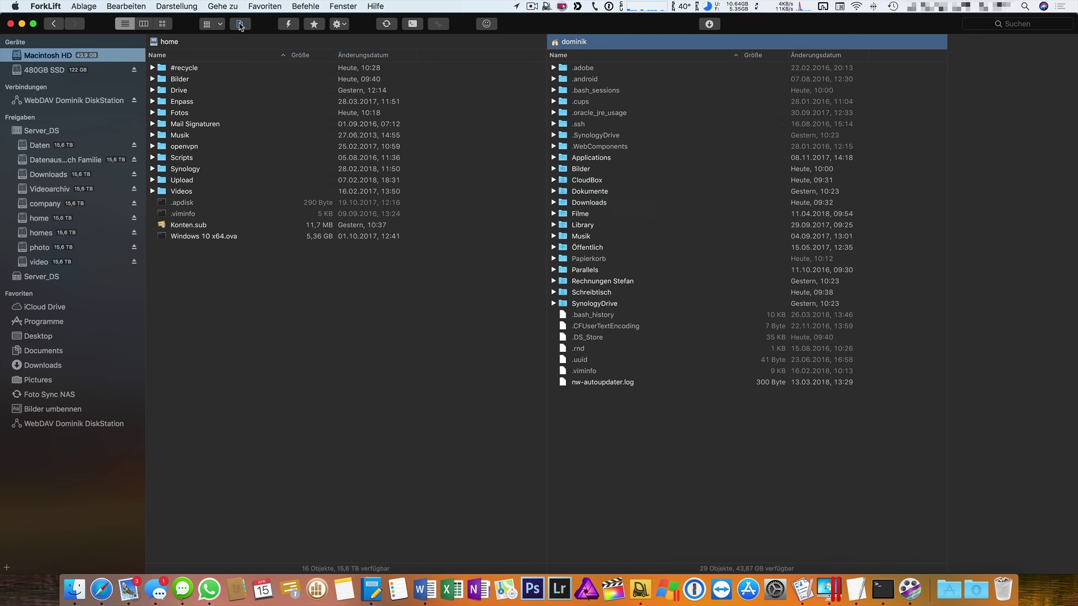
left_click(163, 10)
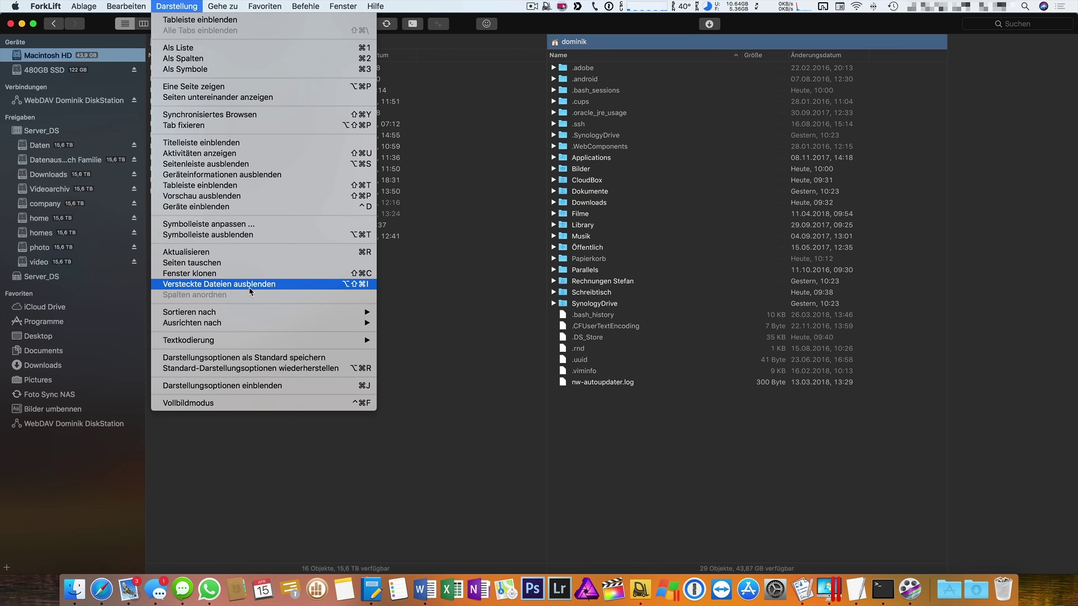
left_click(751, 492)
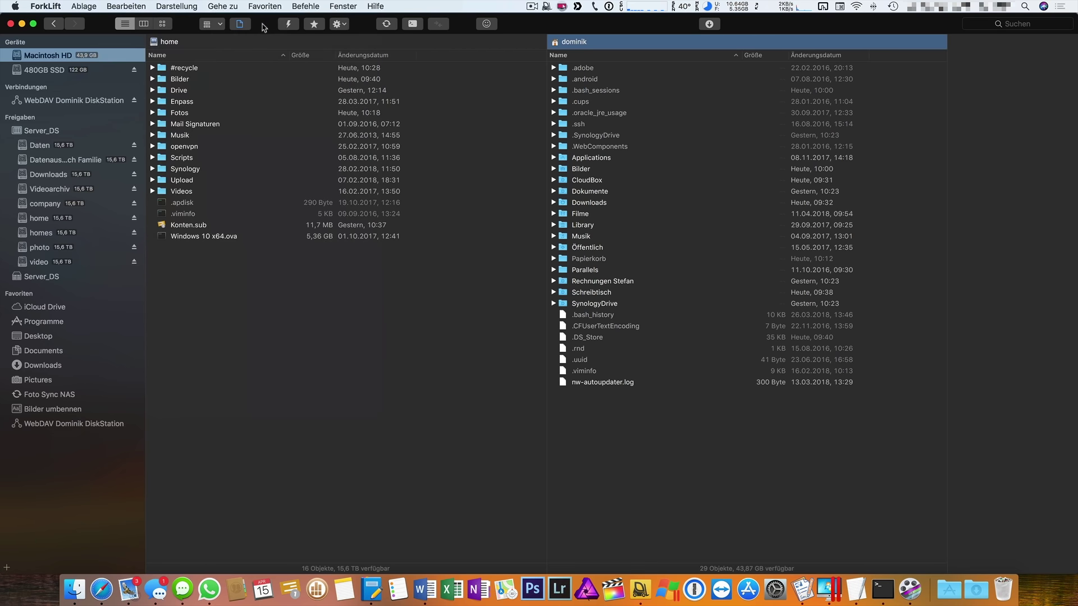
Hide and then re-show hidden dot-files in both the home folder and Server_DS panes.
left_click(245, 28)
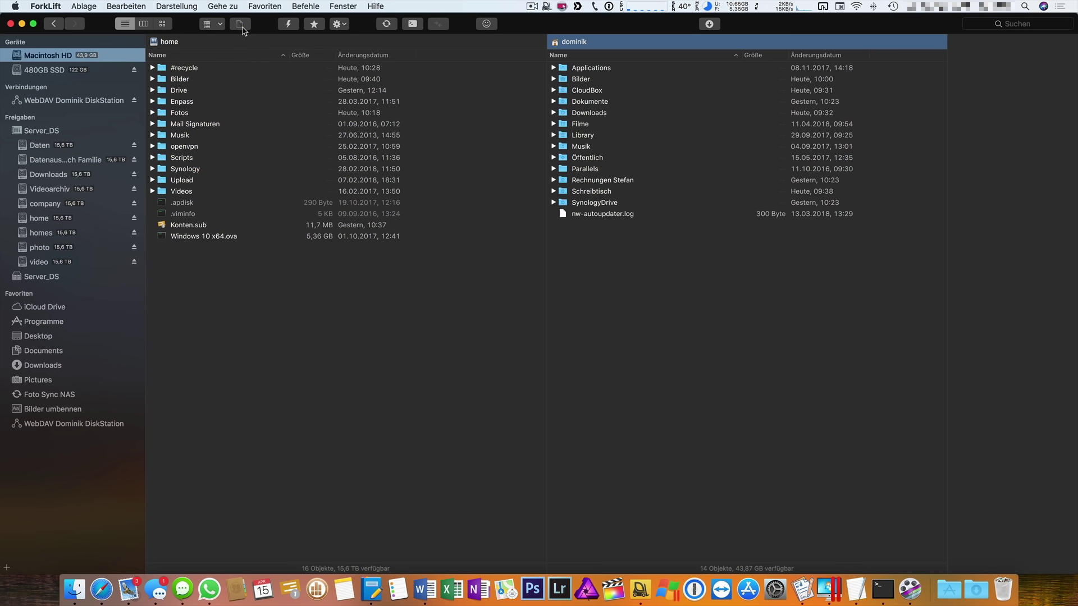
left_click(240, 25)
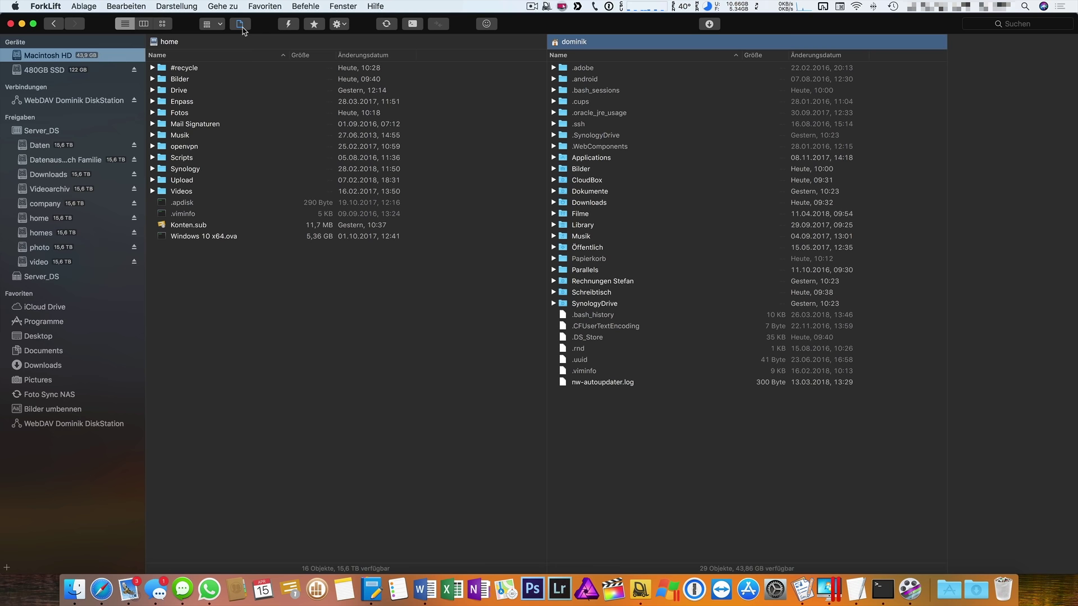
left_click(232, 319)
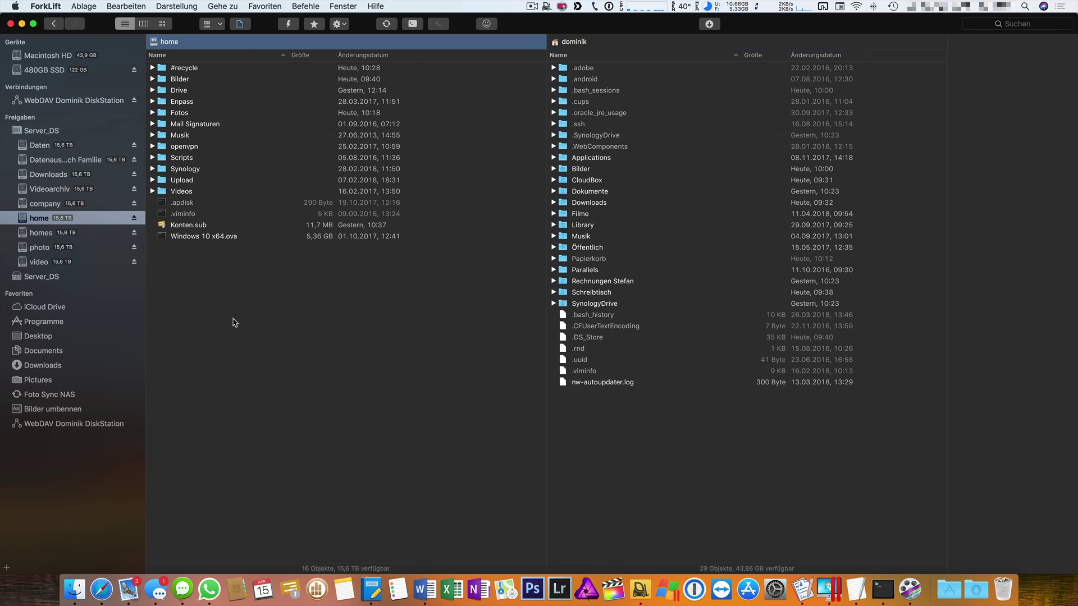
left_click(241, 25)
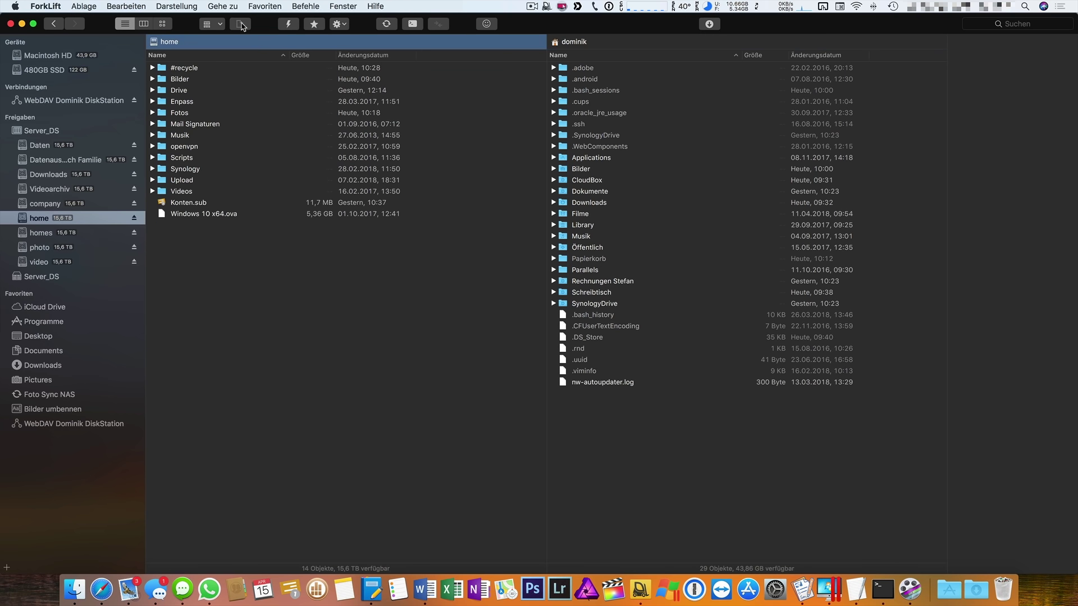
left_click(241, 26)
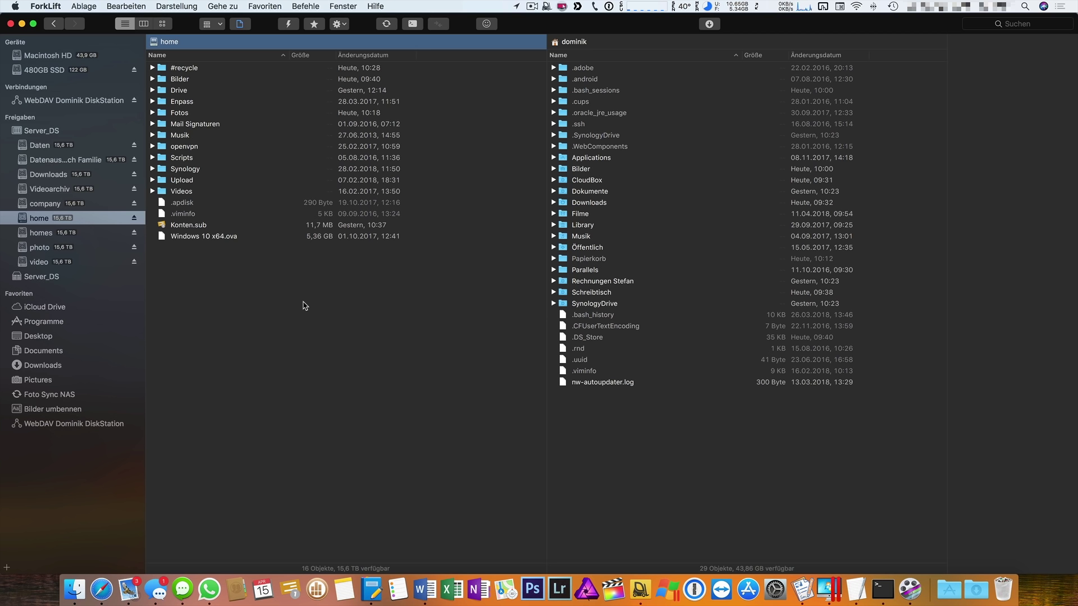
Open Macintosh HD's Programme folder (129 items) in the left pane and select CleanMyMac 3.
left_click(34, 56)
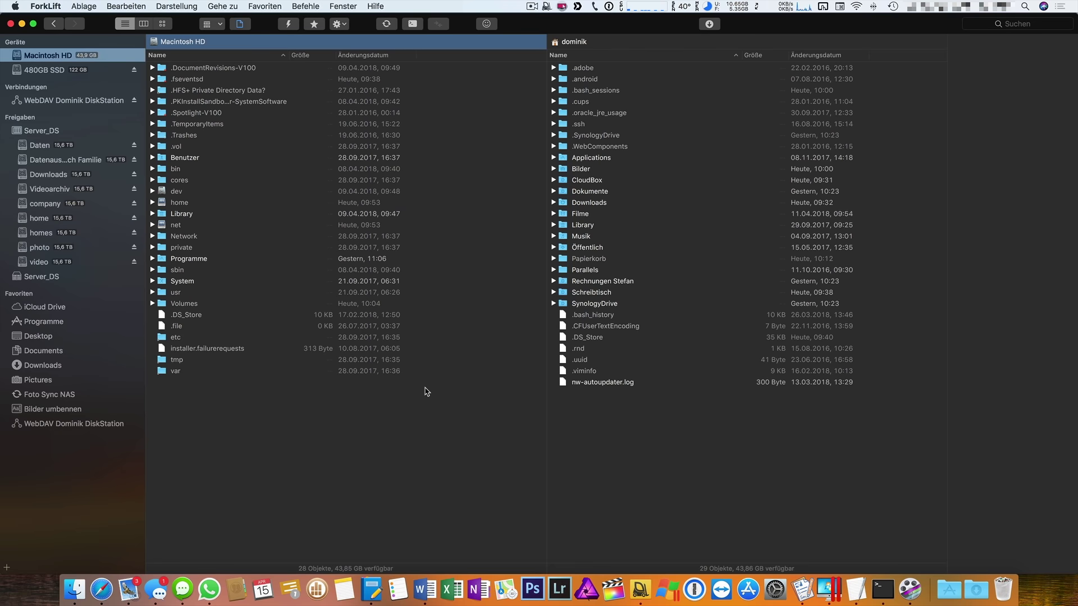
left_click(207, 260)
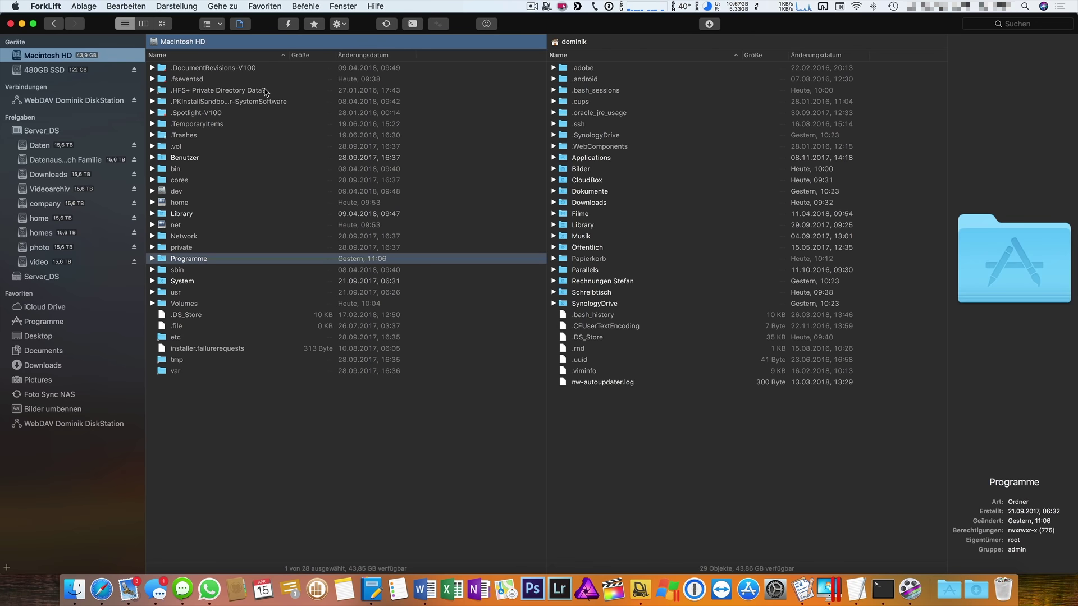
key("super+Down")
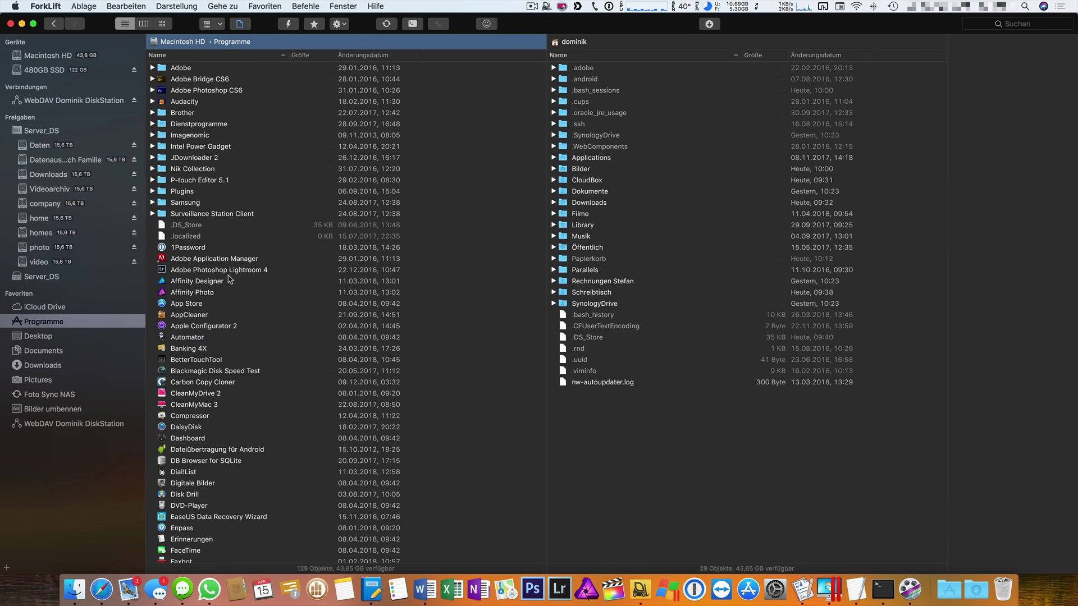
left_click(234, 406)
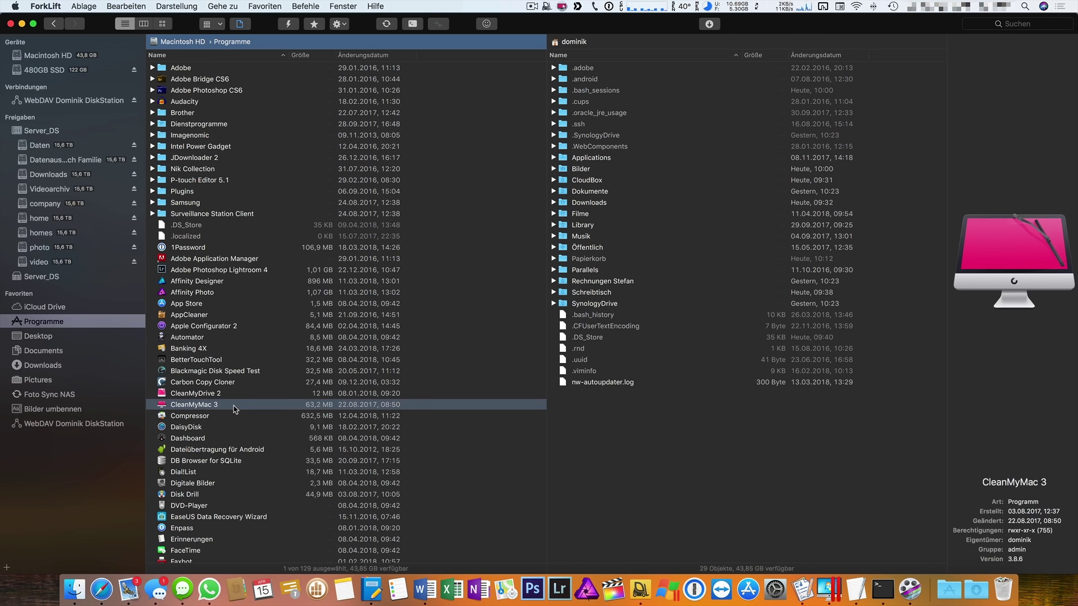
Trash CleanMyMac 3 along with its related files via Programm-Entferner.
right_click(235, 409)
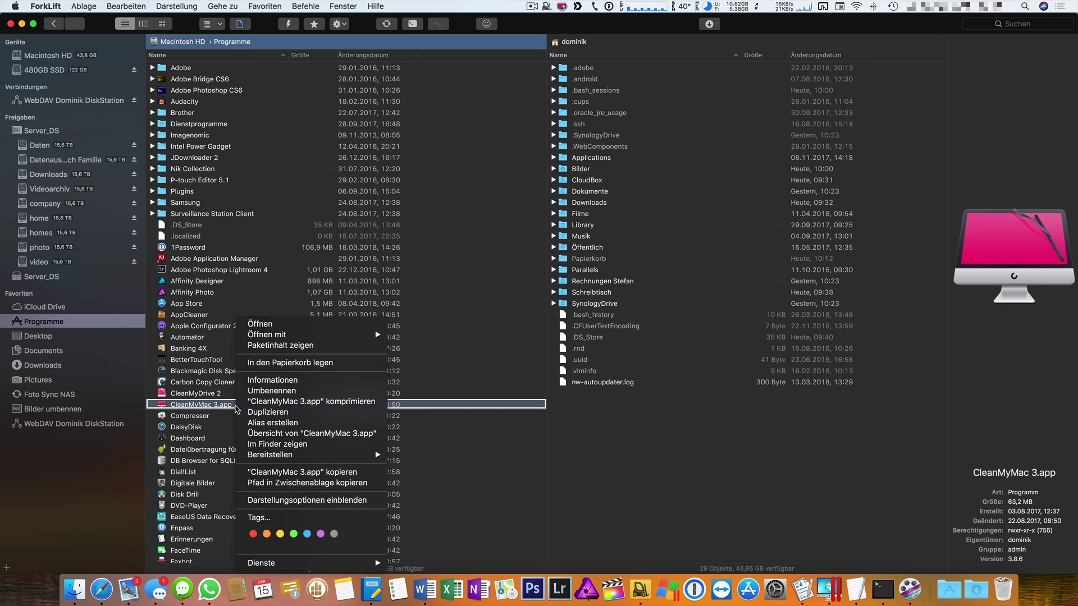
left_click(336, 363)
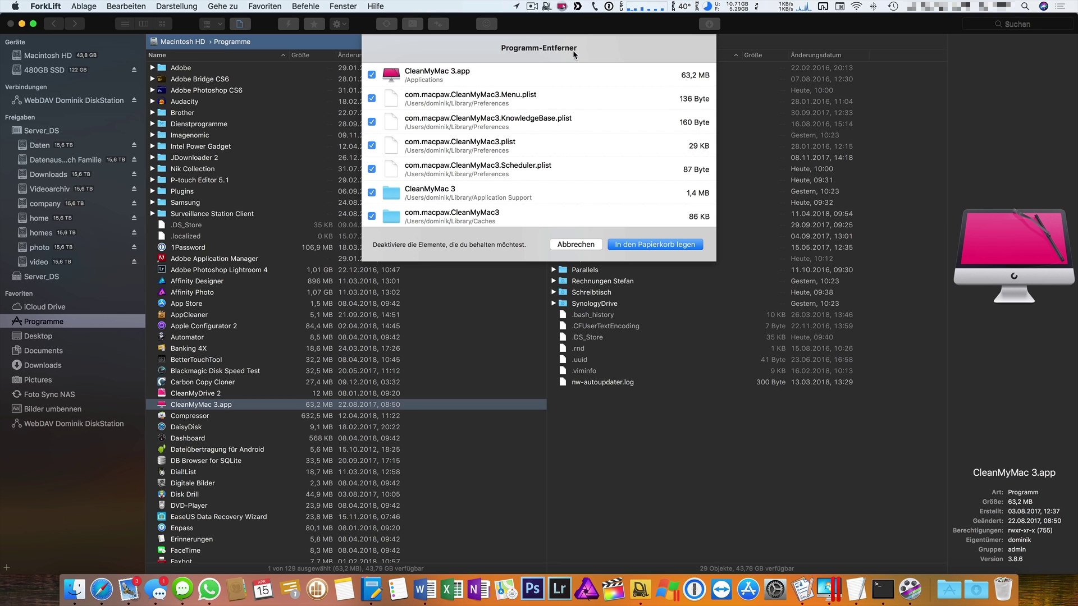
scroll(506, 84, "down", 2)
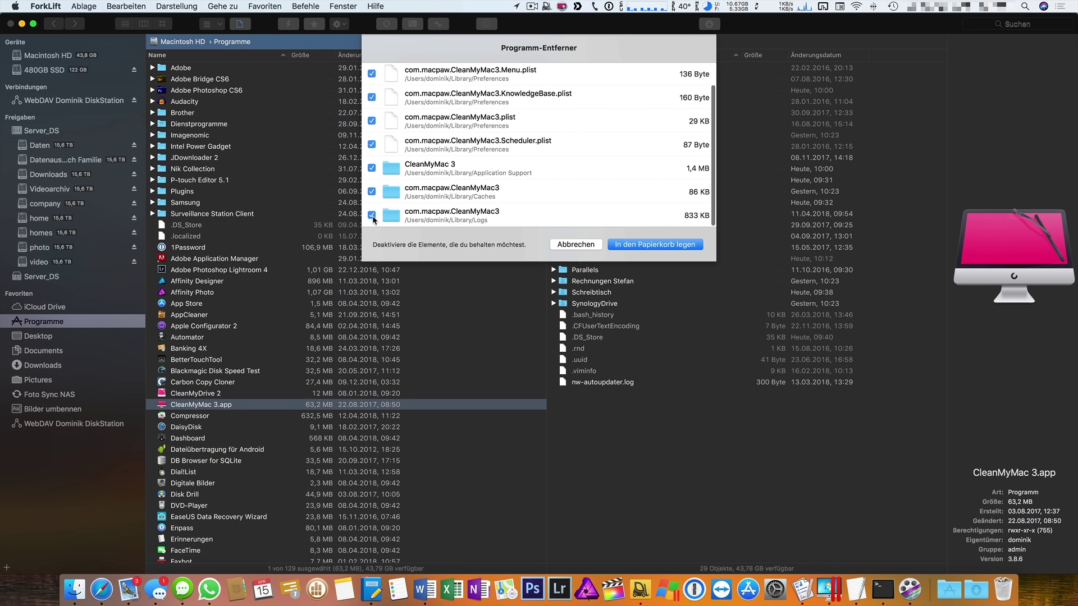
scroll(520, 214, "up", 2)
key("Return")
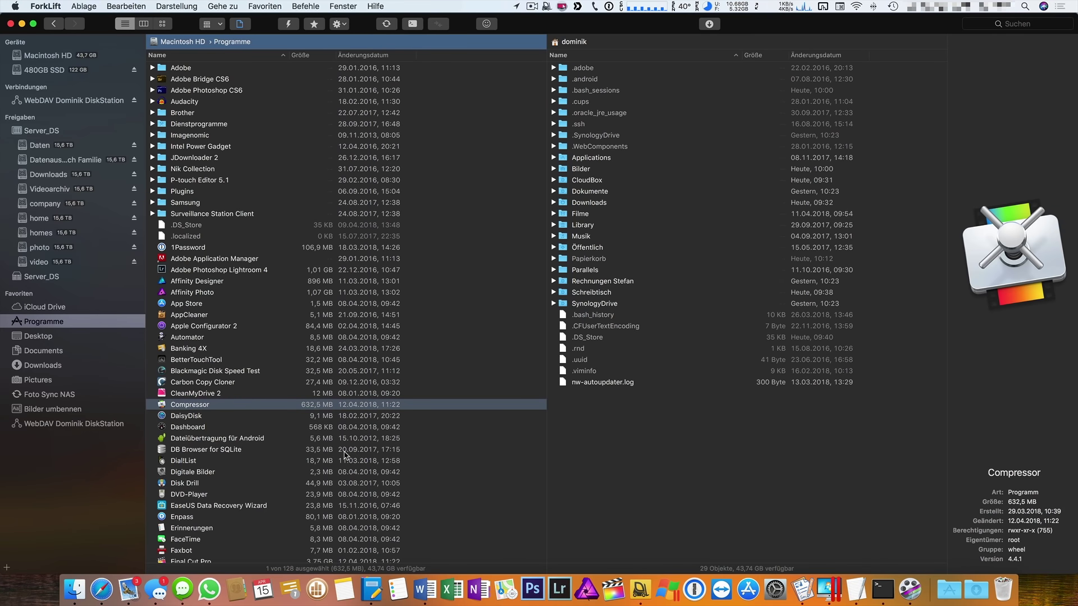
Uninstall AppCleaner with Cmd+Delete, trashing its preferences plist and caches folder.
left_click(198, 315)
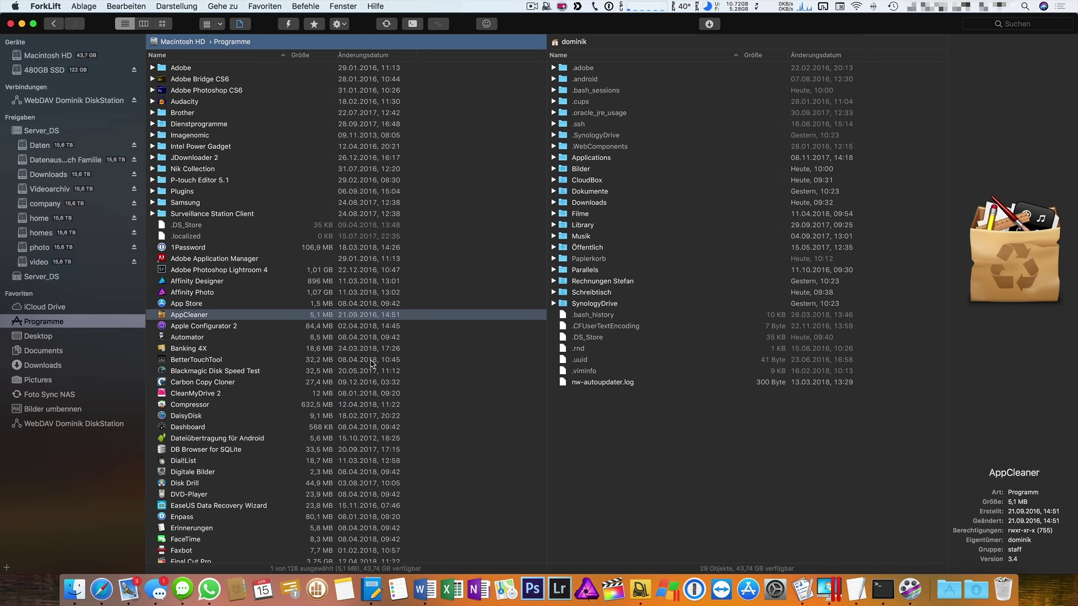
key("super+alt+BackSpace")
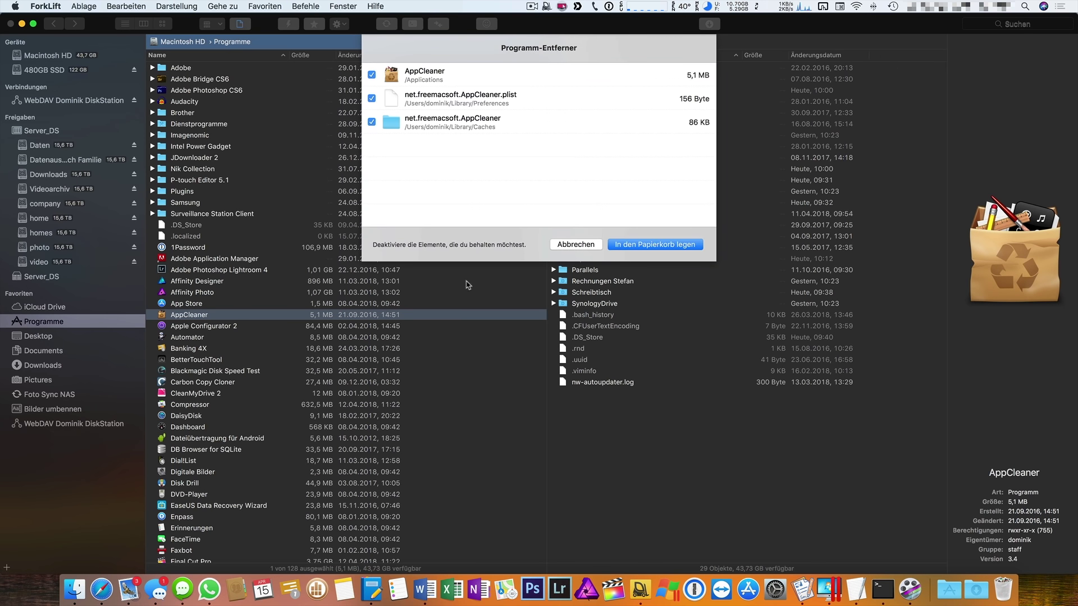
left_click(679, 244)
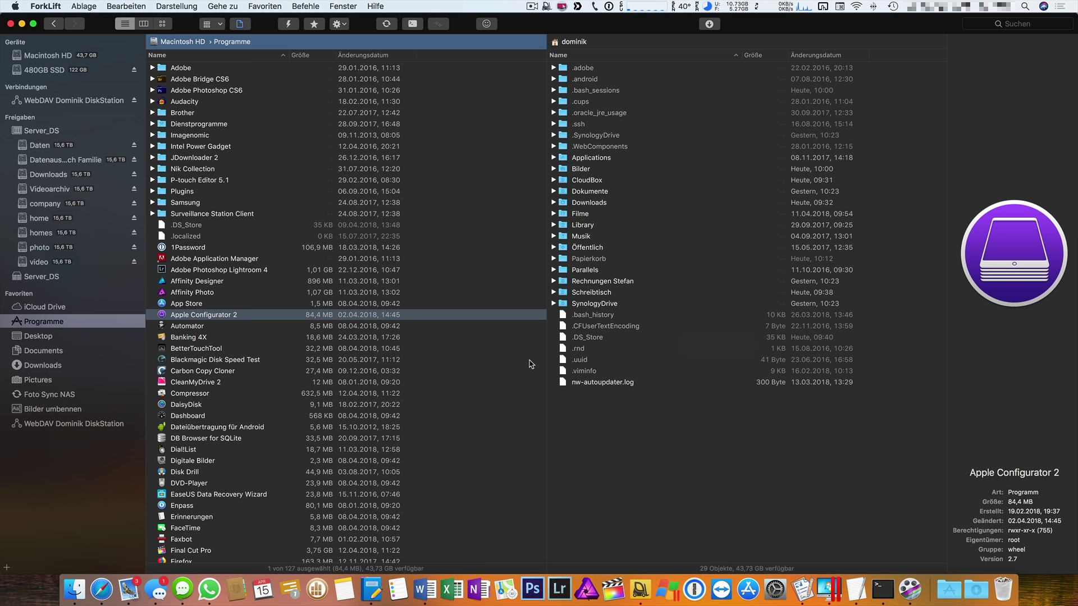
Open the local Bilder Fotos folder on the left and the DiskStation's home Fotos folder on the right.
left_click(509, 477)
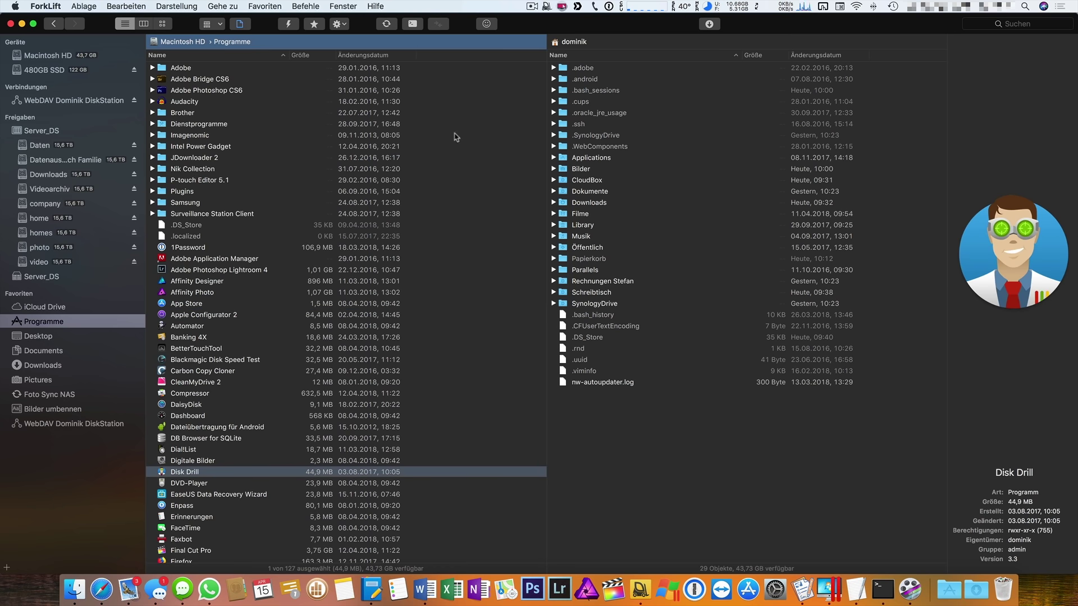
left_click(735, 511)
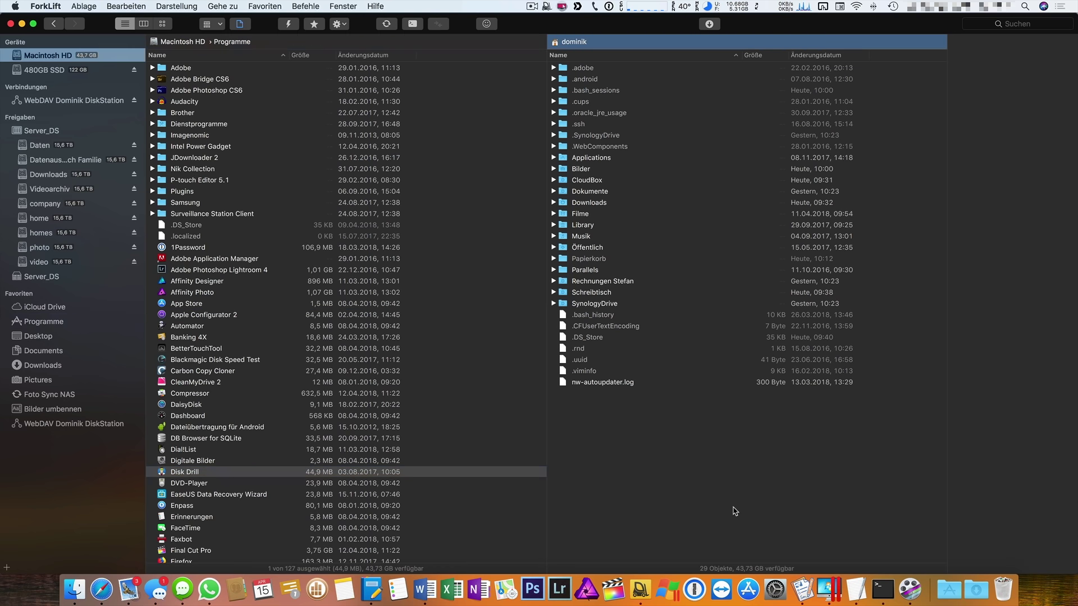
left_click(63, 102)
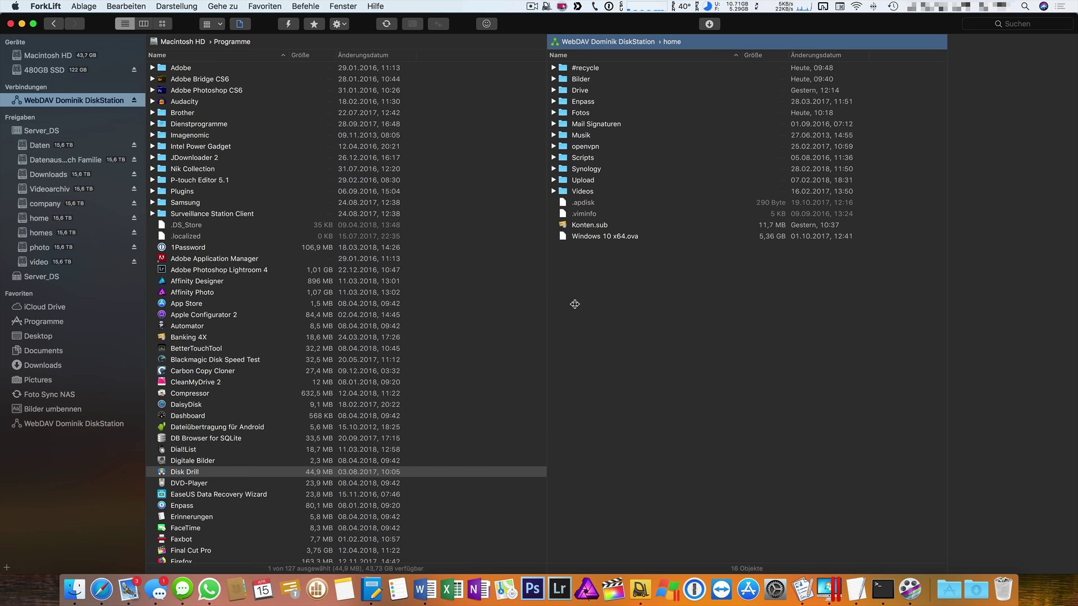
left_click(53, 382)
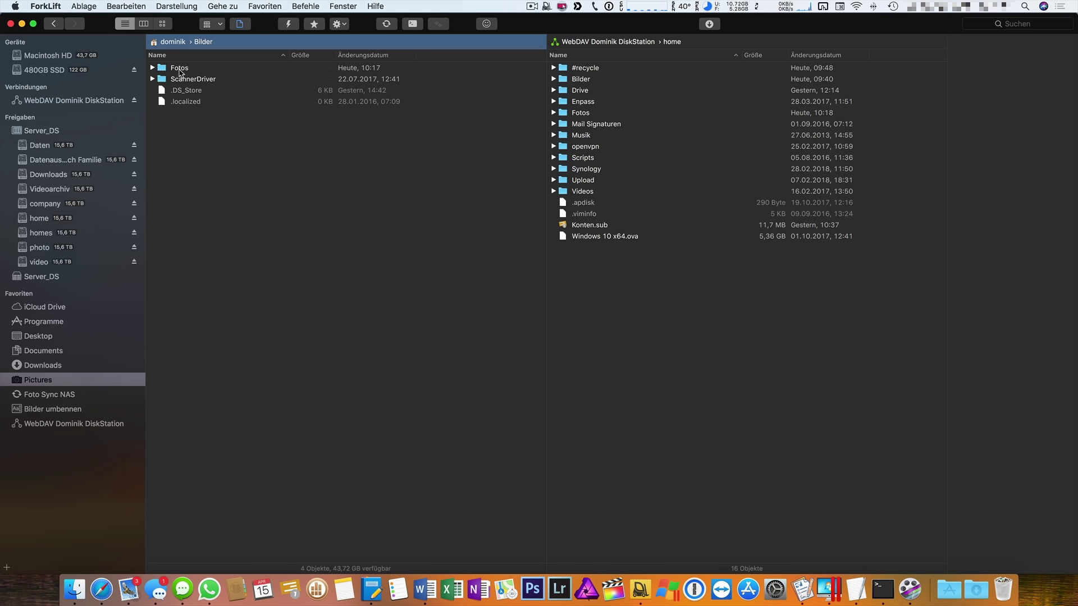
double_click(179, 70)
left_click(581, 114)
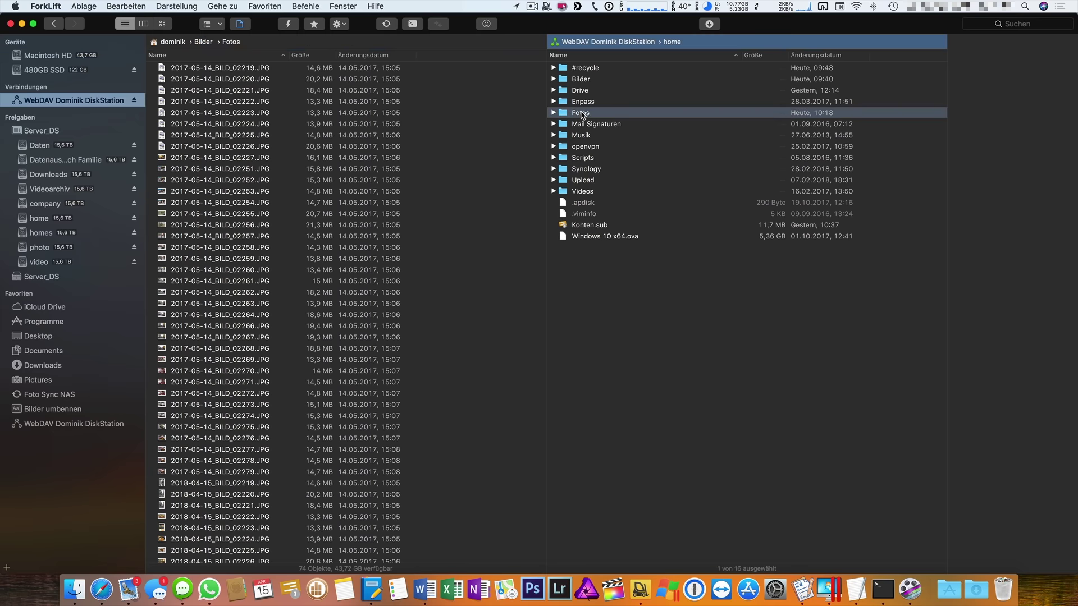
double_click(581, 114)
Delete all existing photos in the DiskStation Fotos folder.
key("cmd+a")
key("cmd+BackSpace")
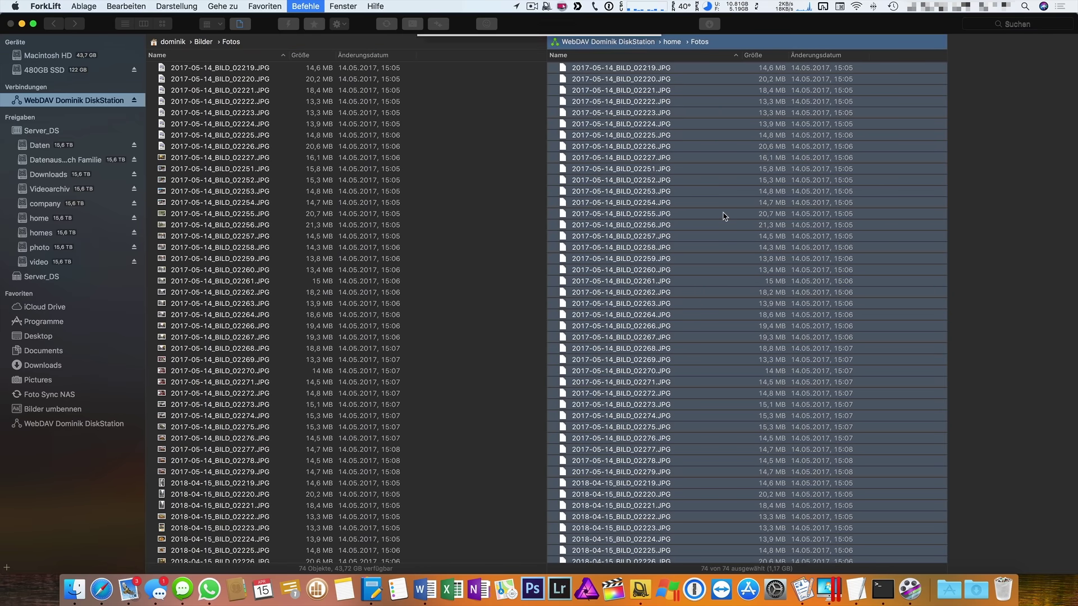
left_click(628, 101)
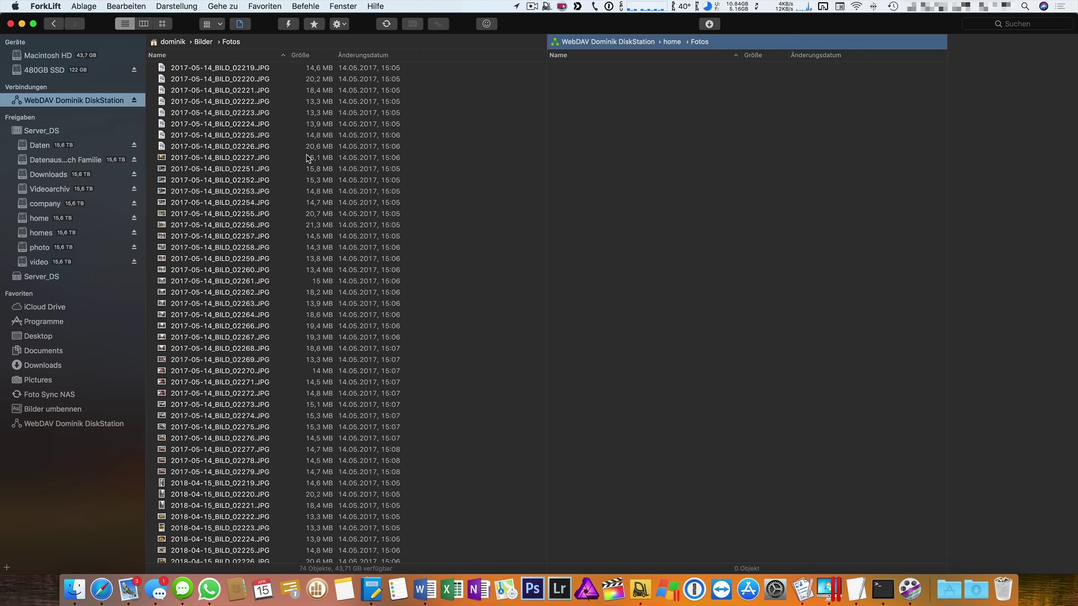
Copy all 74 local photos into the DiskStation Fotos folder and check the upload progress.
left_click(293, 158)
key("super+a")
left_click_drag(248, 172, 752, 212)
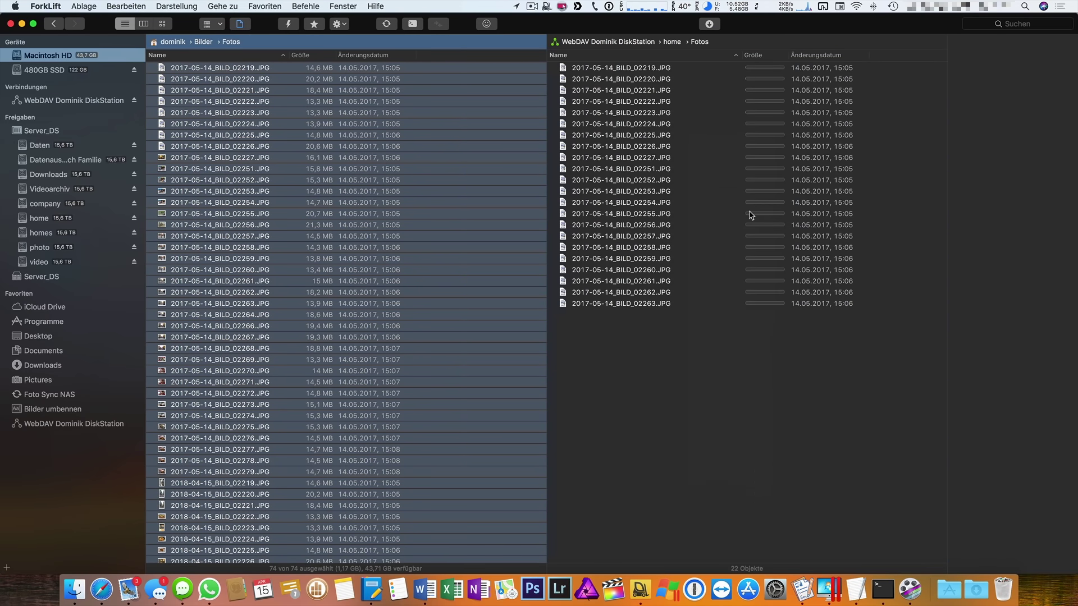
left_click(710, 24)
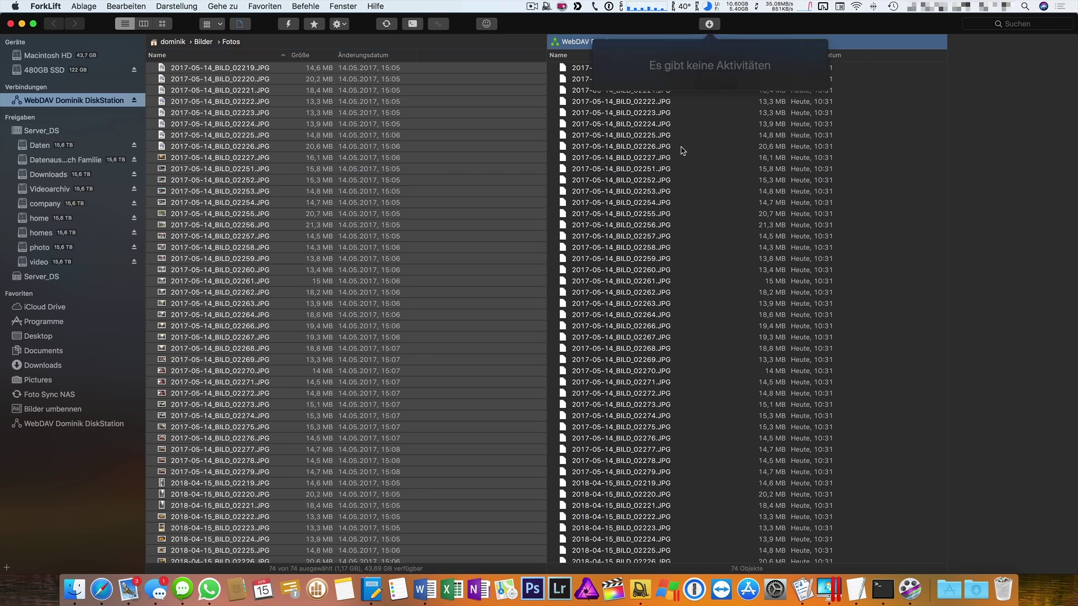
left_click(671, 147)
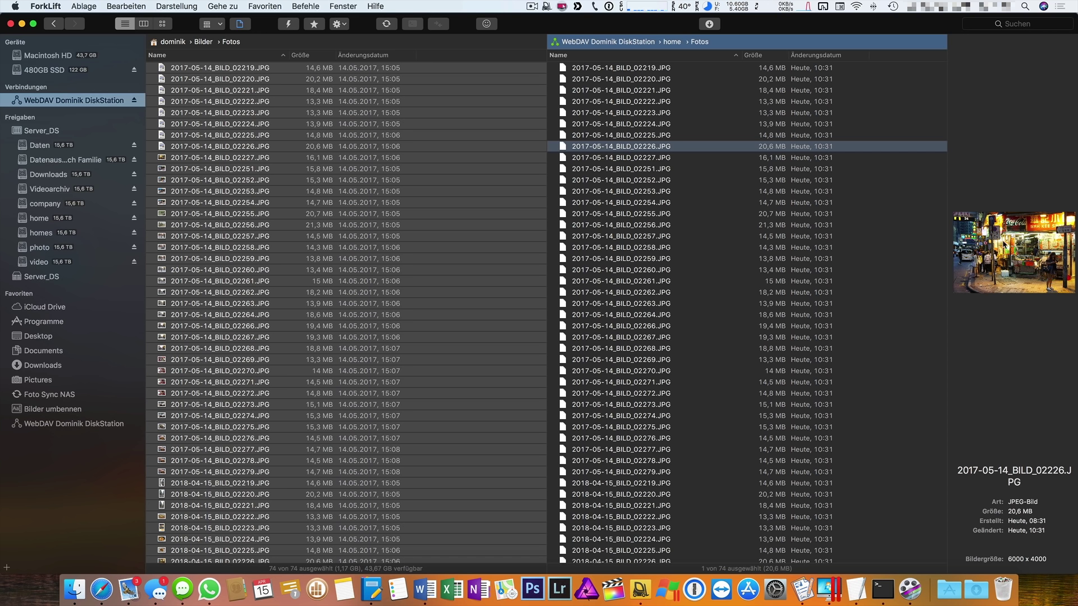
right_click(517, 23)
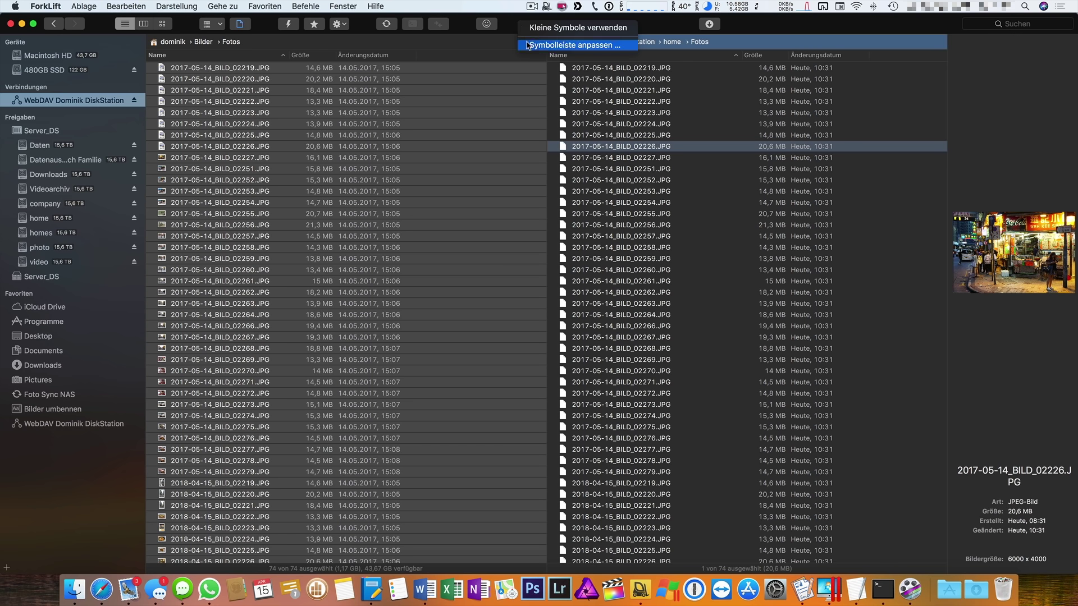
left_click(528, 46)
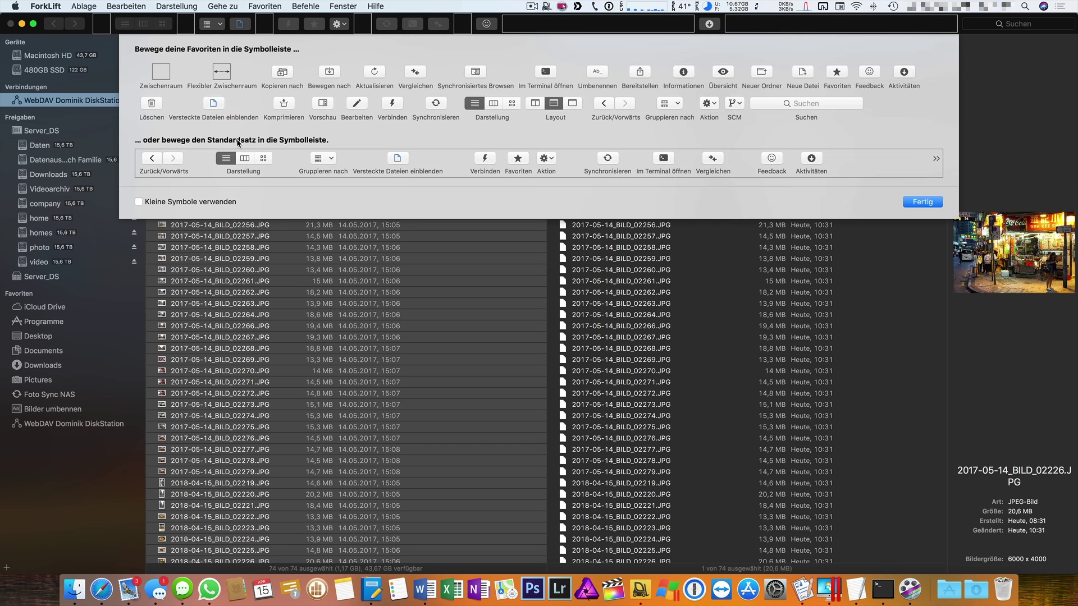
left_click(923, 202)
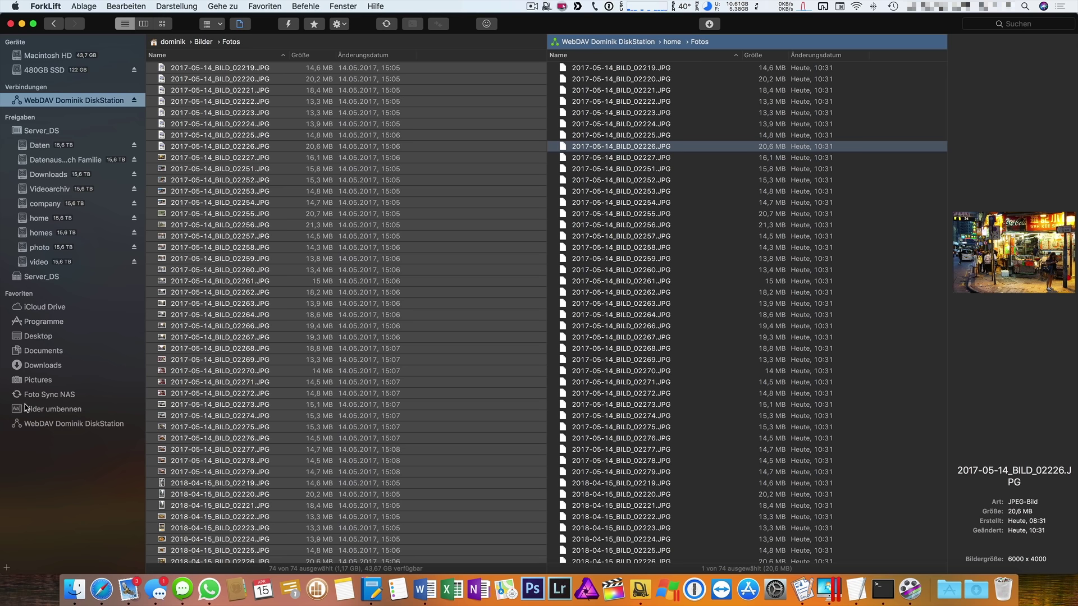
left_click(315, 292)
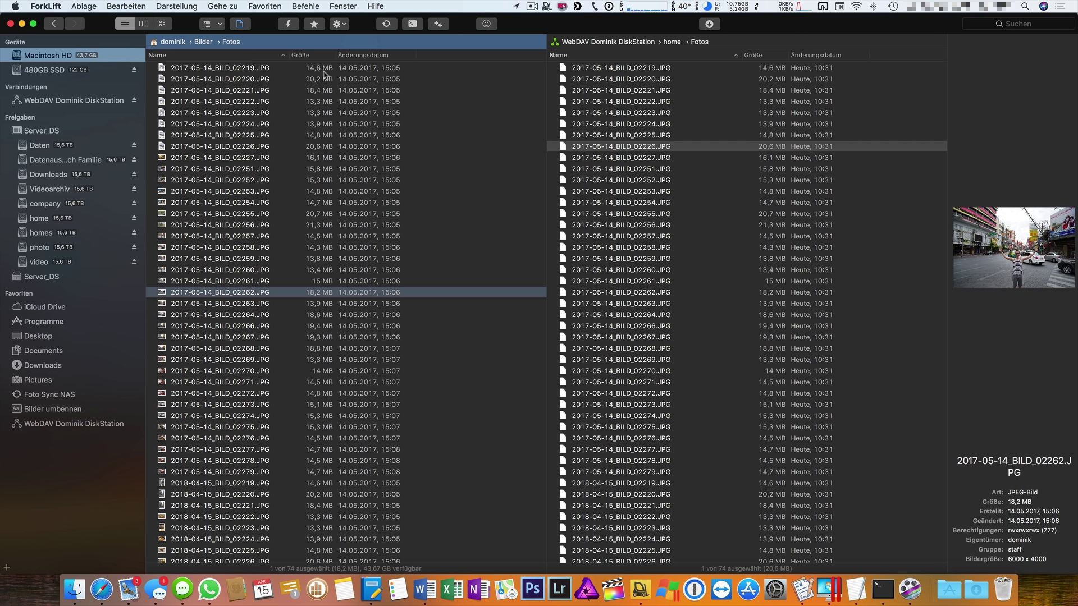
left_click(287, 25)
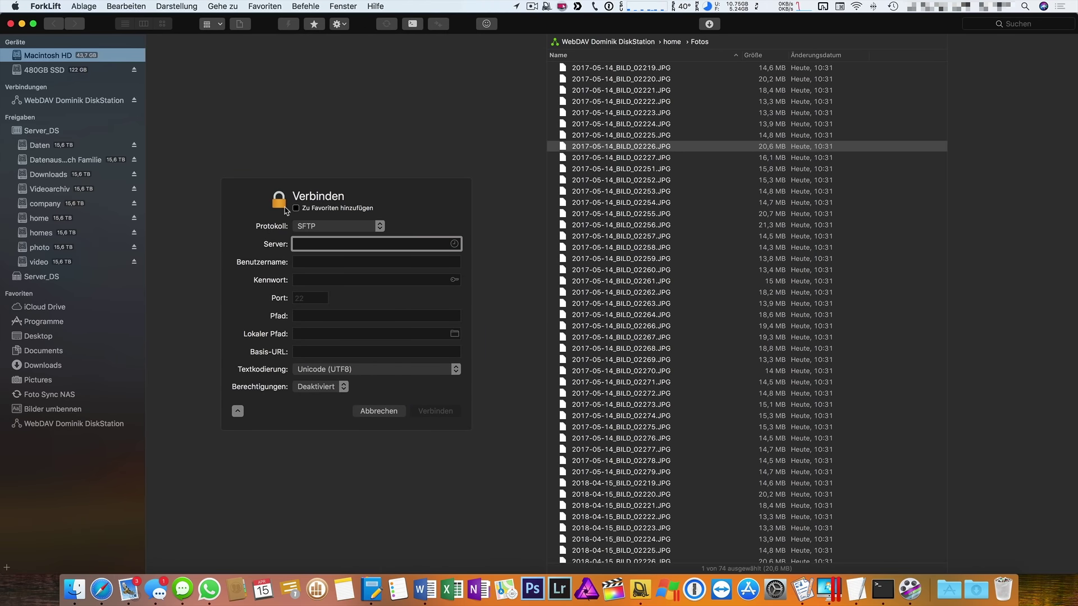
left_click(379, 225)
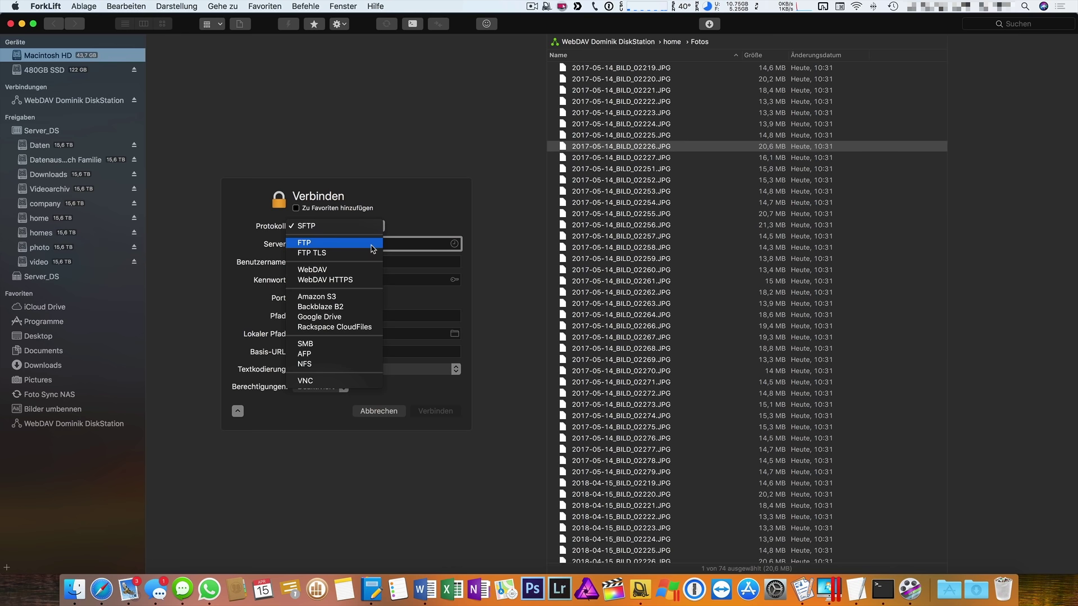
left_click(404, 223)
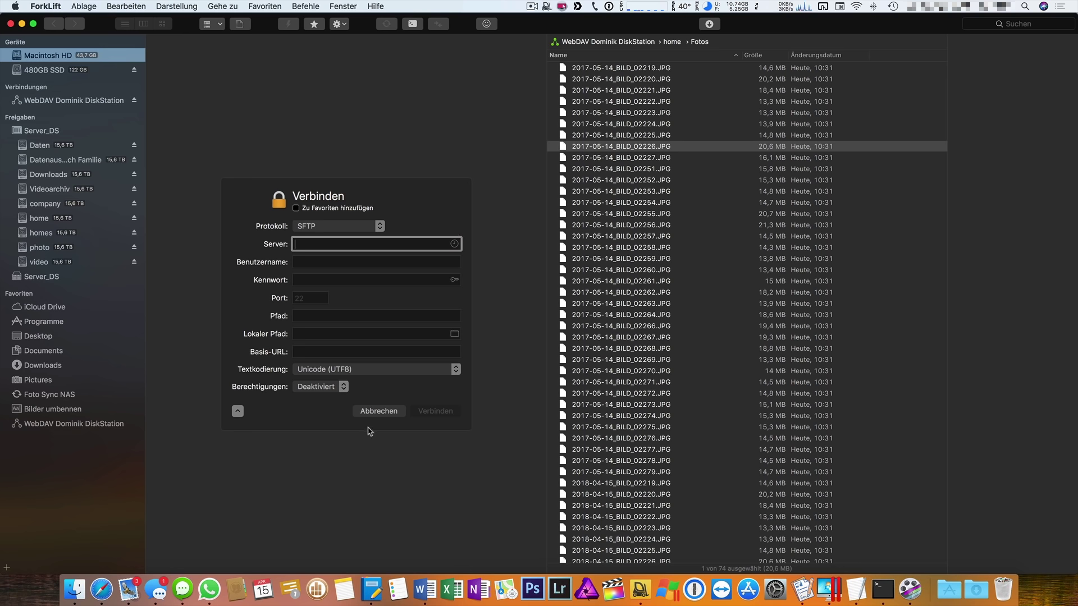
left_click(378, 411)
left_click(216, 191)
left_click(83, 7)
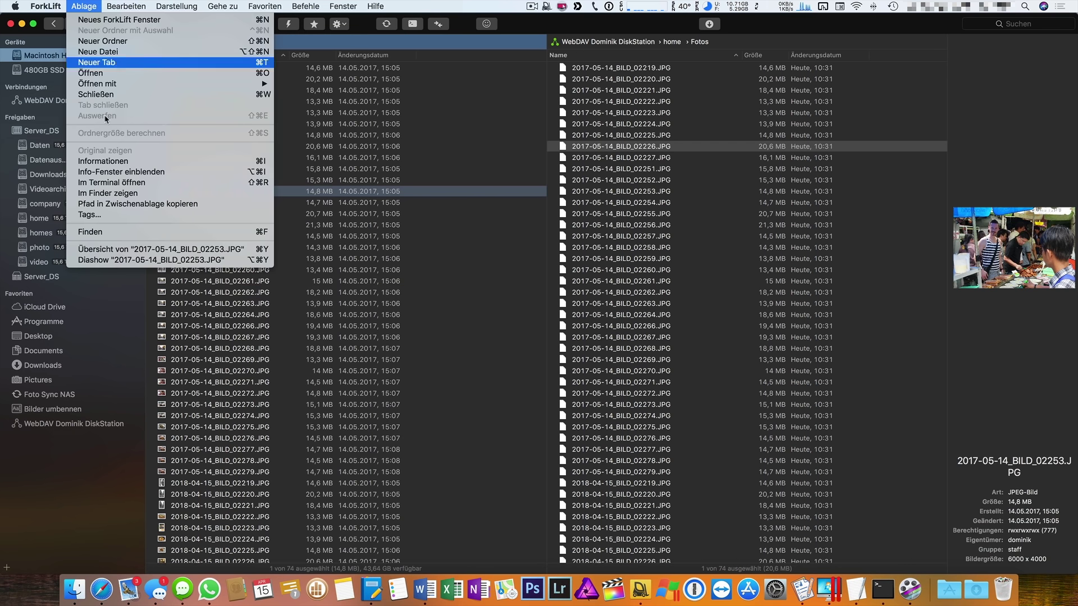
left_click(112, 183)
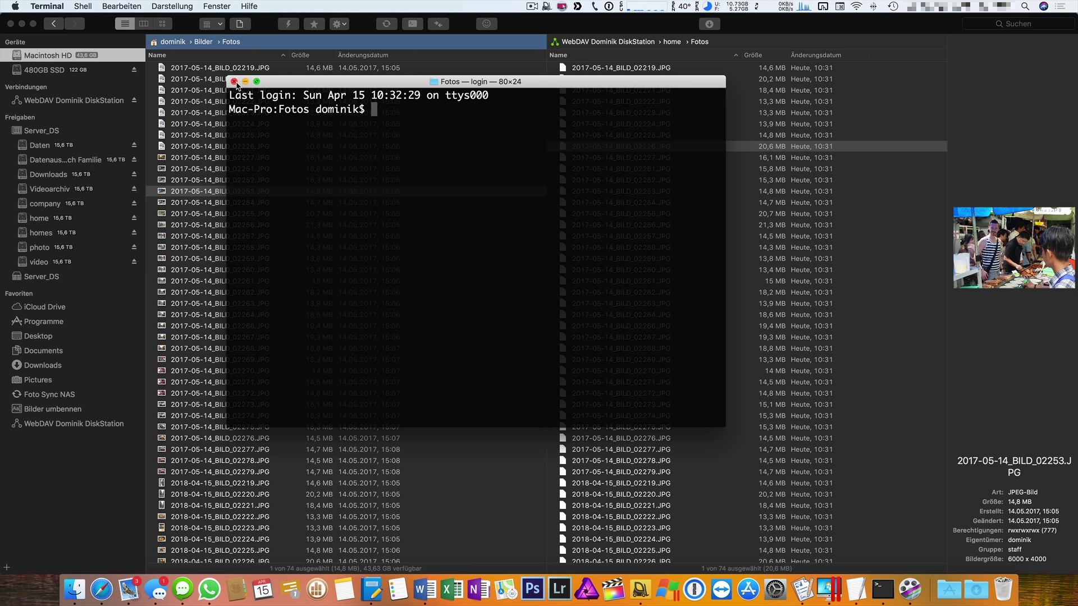
type("pwd")
key("Return")
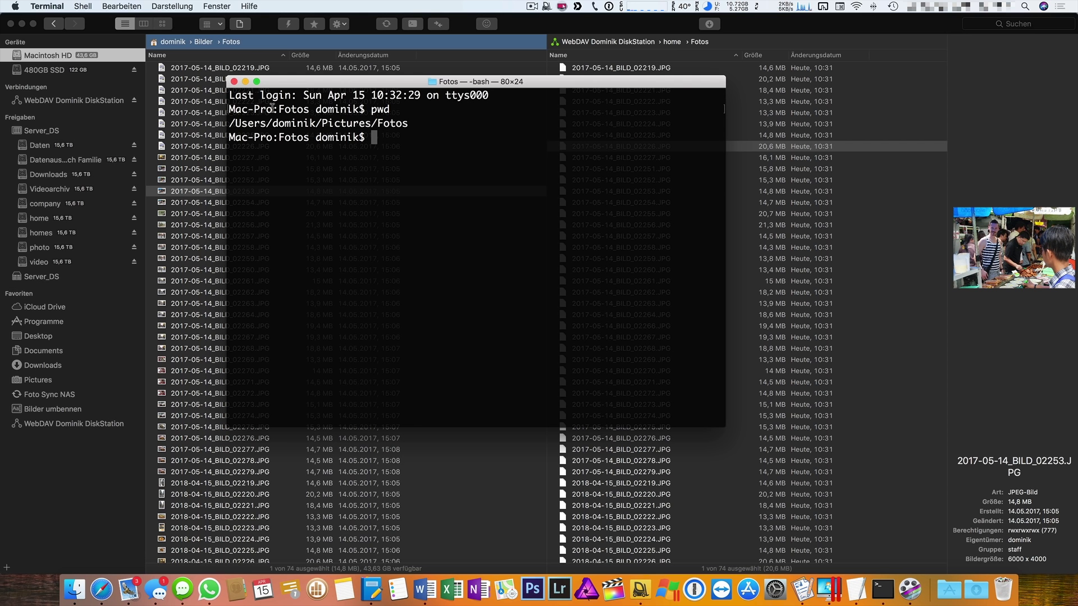
key("cmd+q")
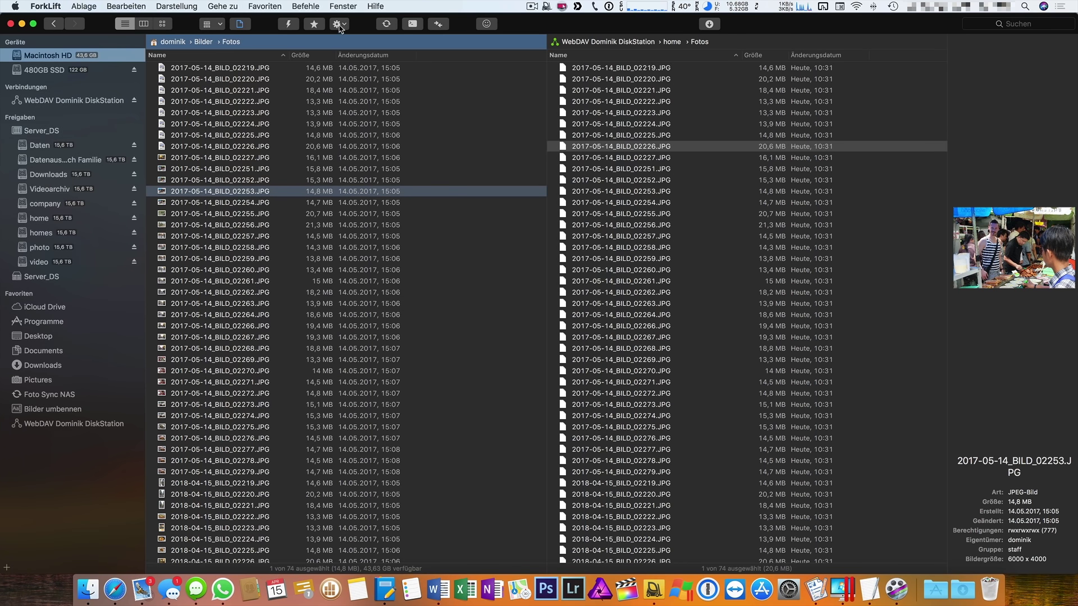
left_click(410, 26)
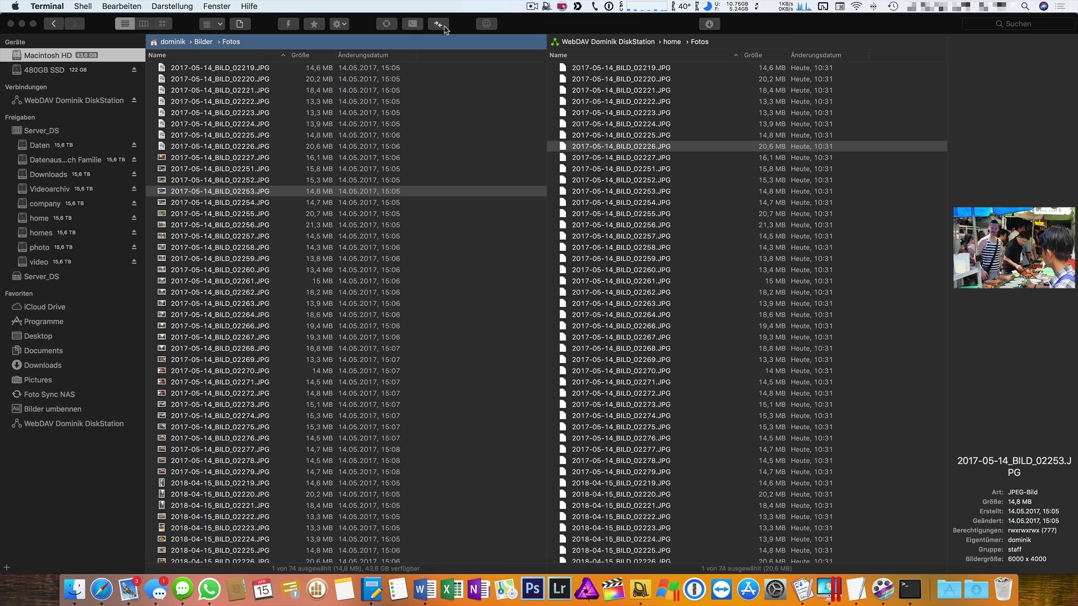
left_click(472, 244)
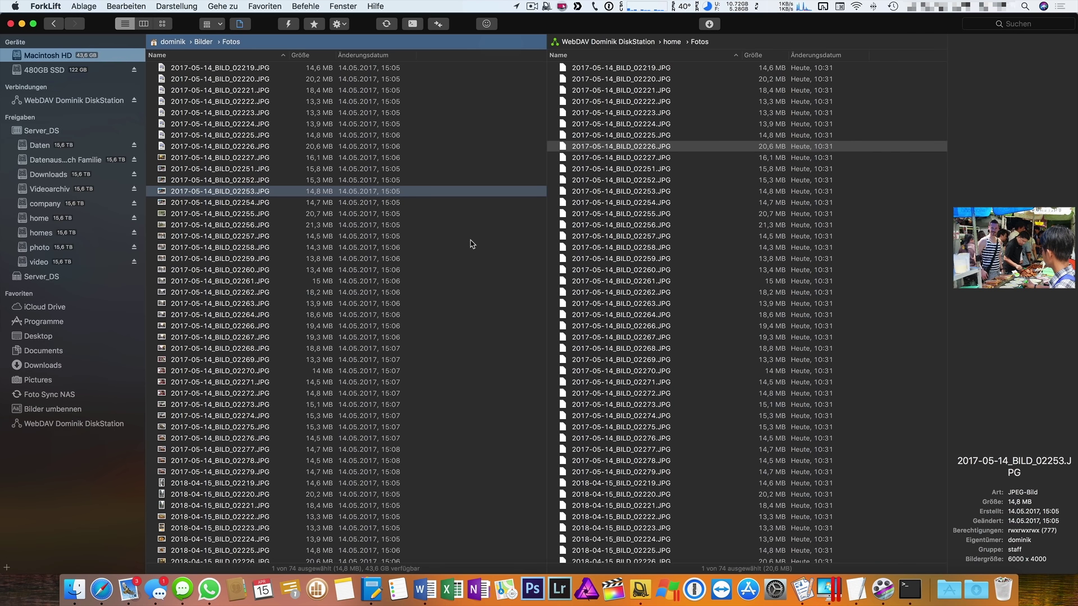
left_click(144, 25)
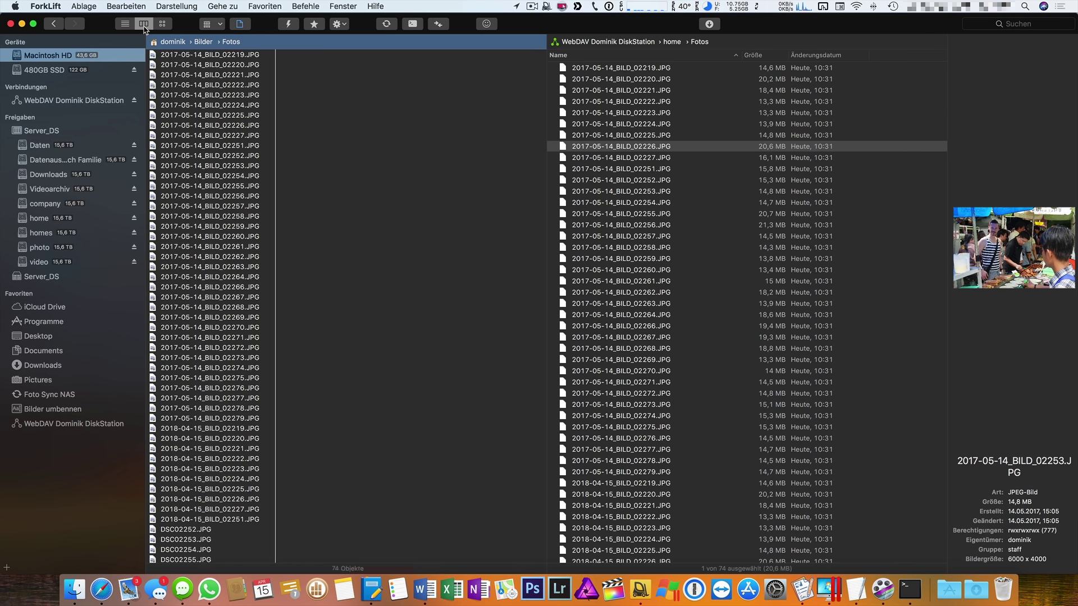
left_click(162, 23)
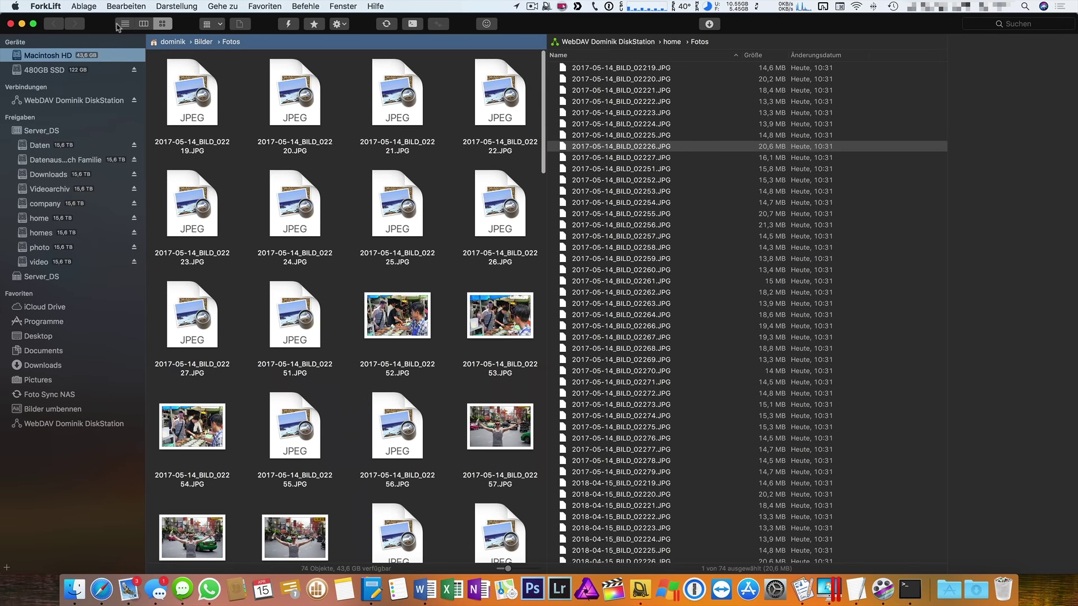
left_click(126, 26)
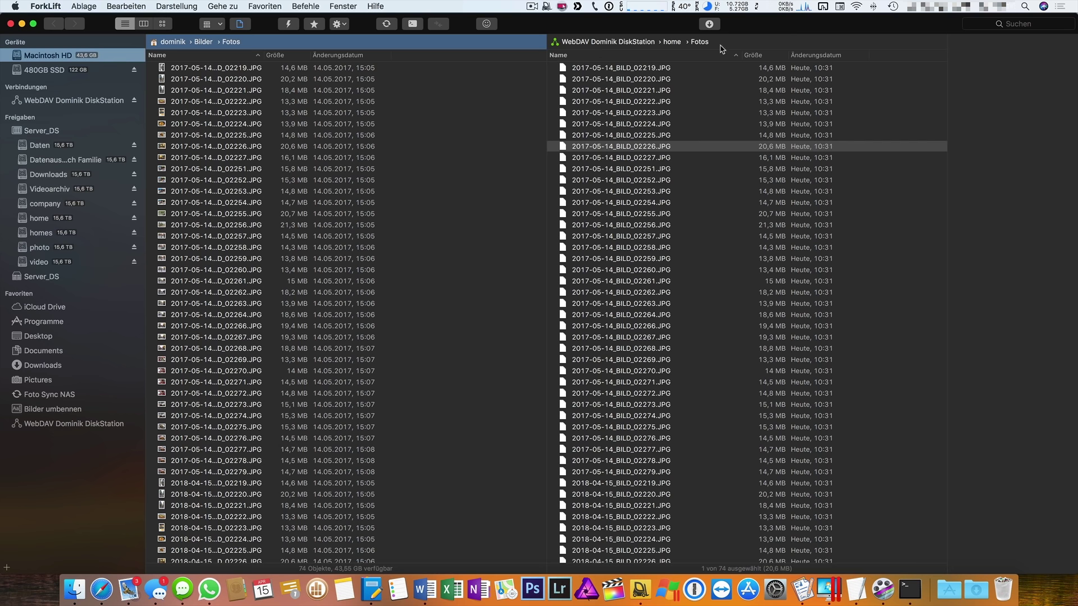
Save the current Fotos pane pair as a favorite named 'Bilder WebDAV DiskStation'.
left_click(265, 6)
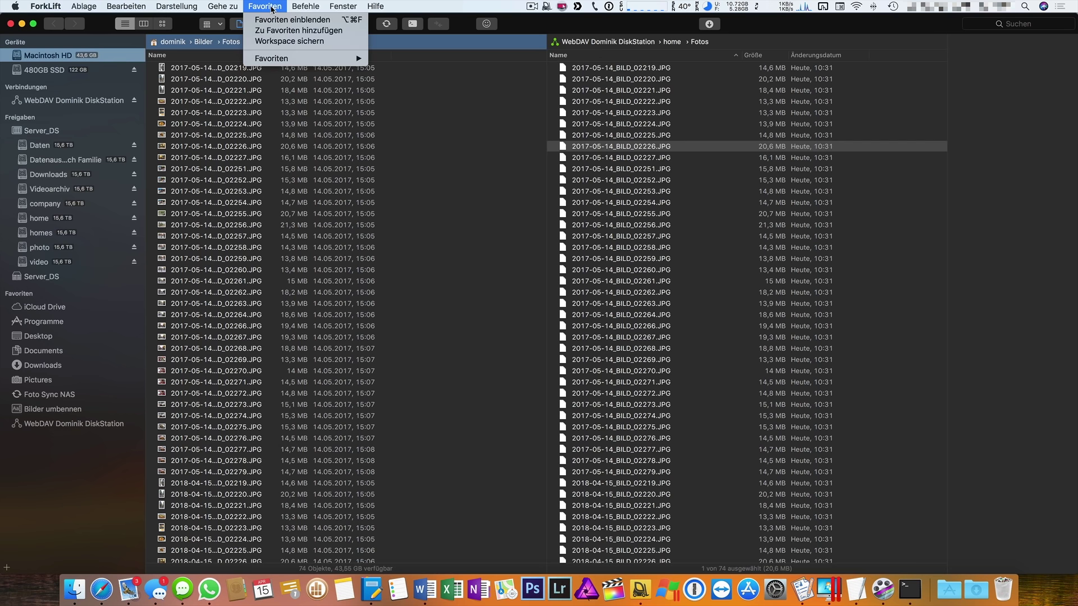
left_click(273, 43)
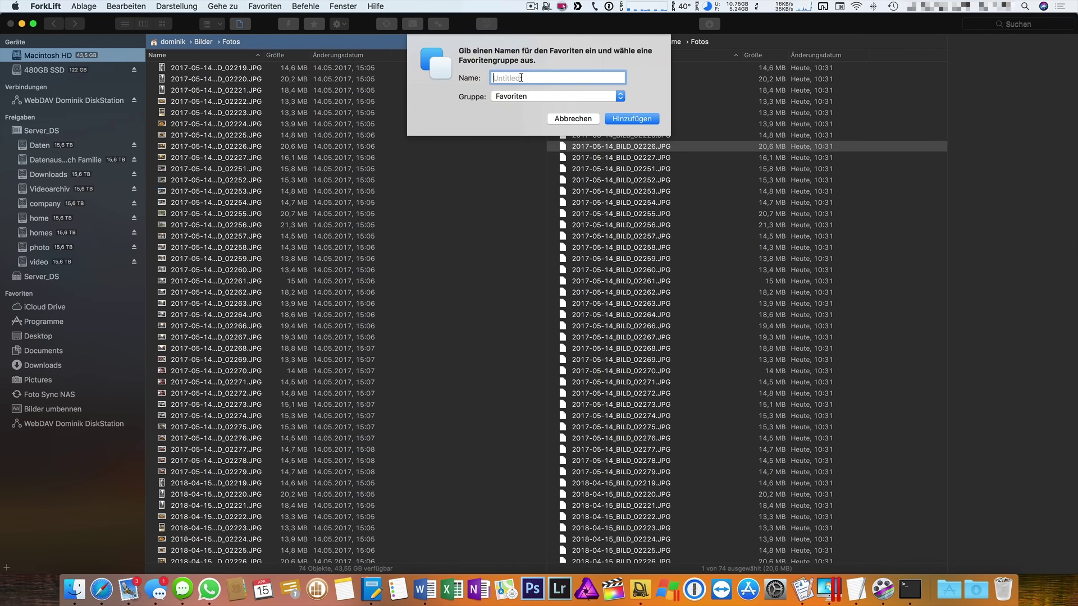
type("Bilder WebDAV DiskStation")
key("Return")
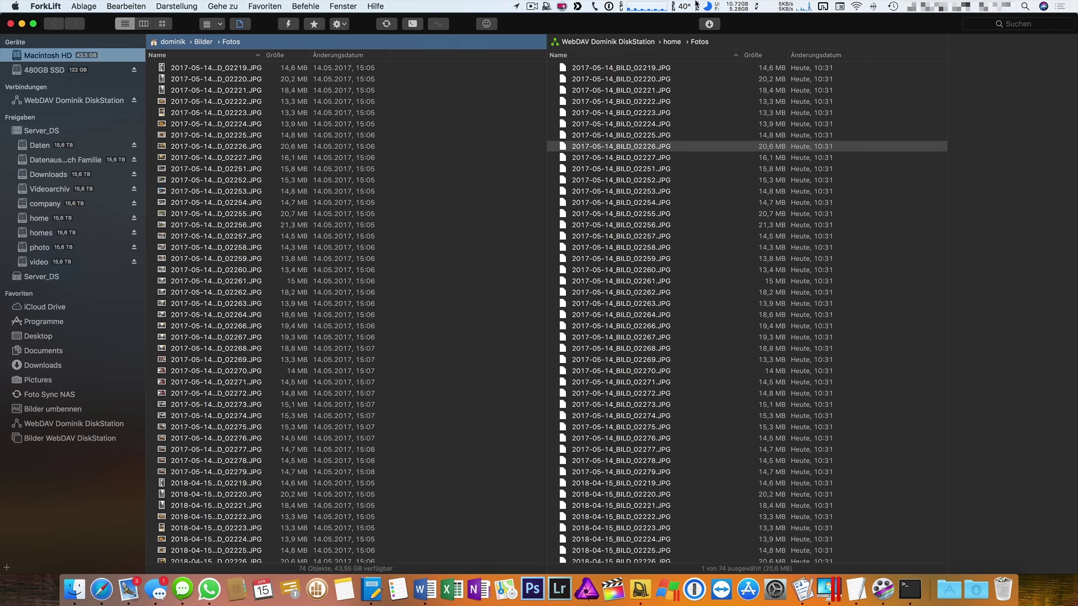
left_click(47, 55)
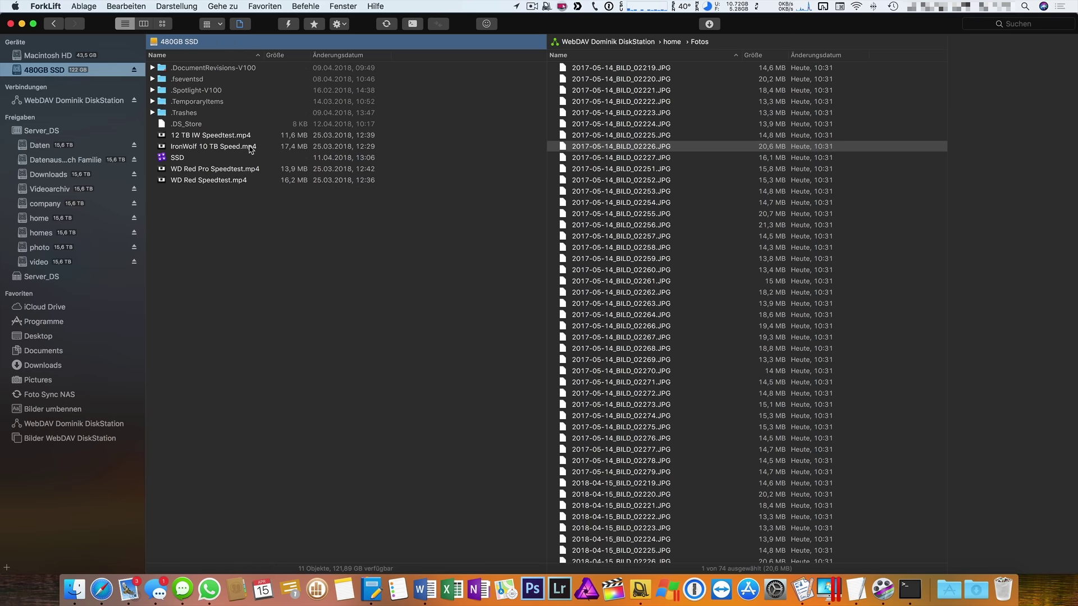
left_click(45, 220)
left_click(750, 338)
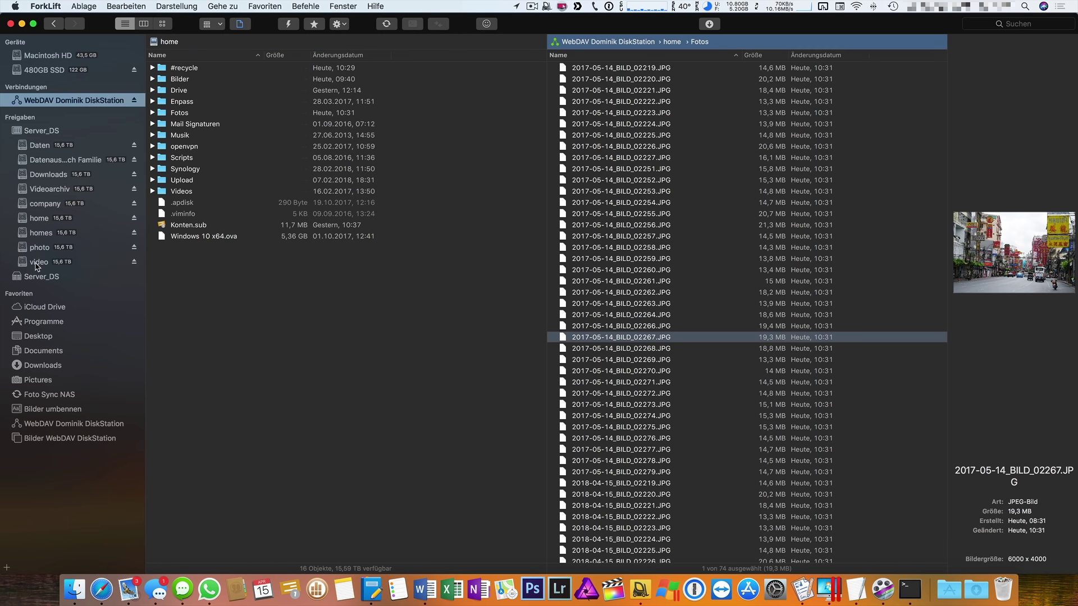
left_click(39, 247)
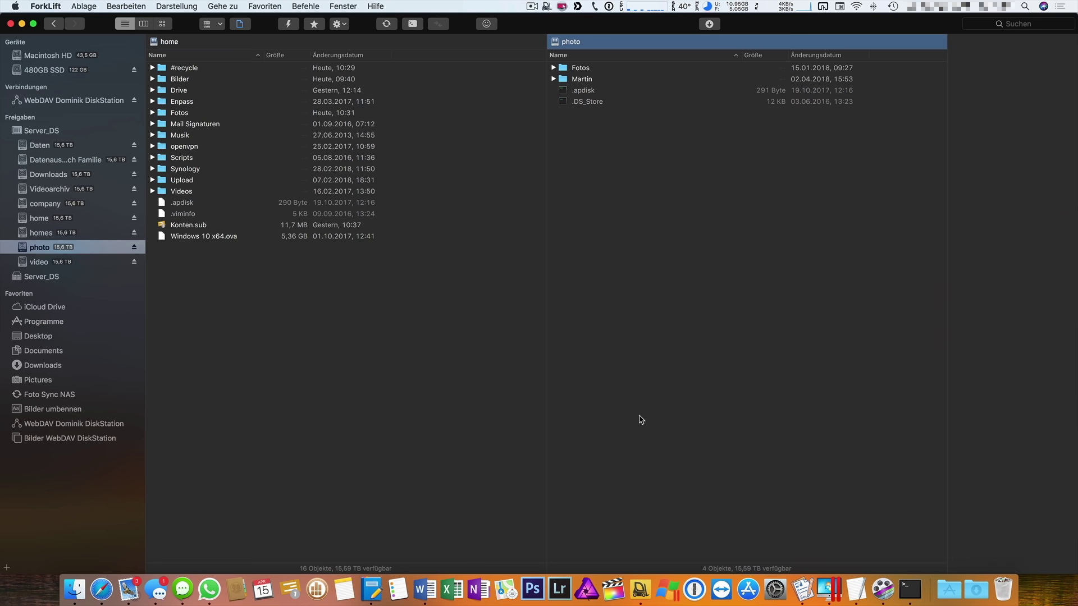
left_click(38, 441)
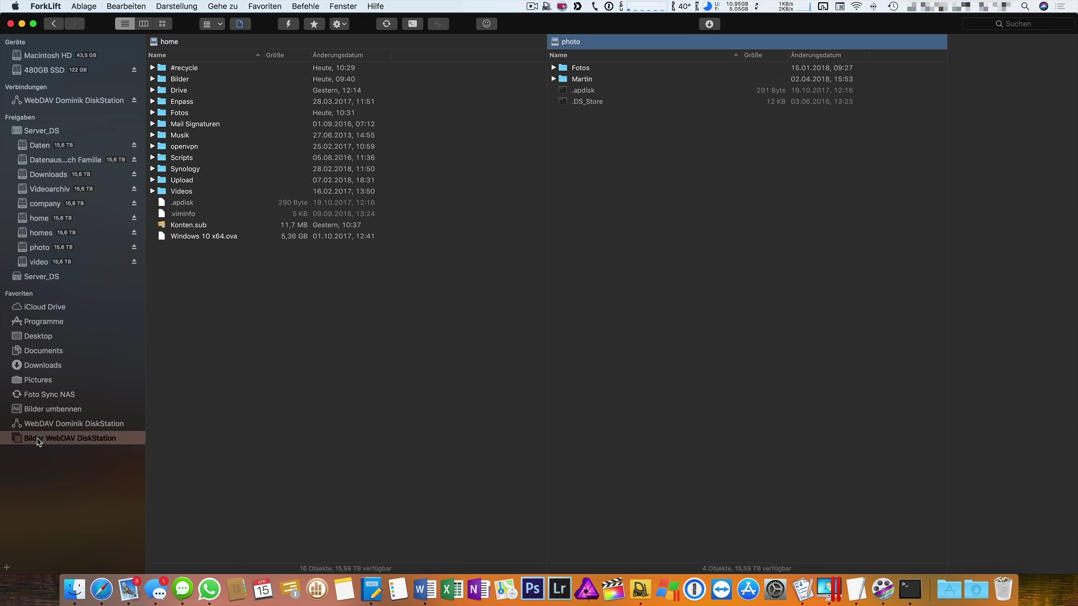